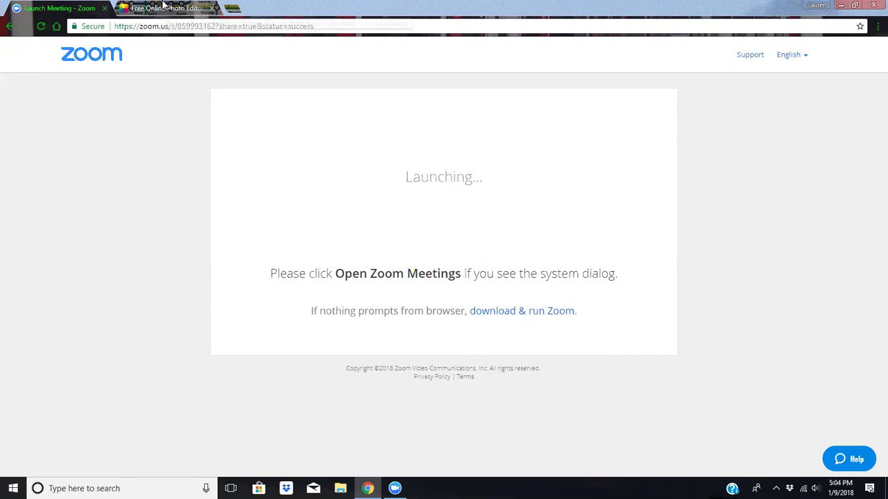
- Switch to the Fotor photo editor tab in Chrome
click(162, 7)
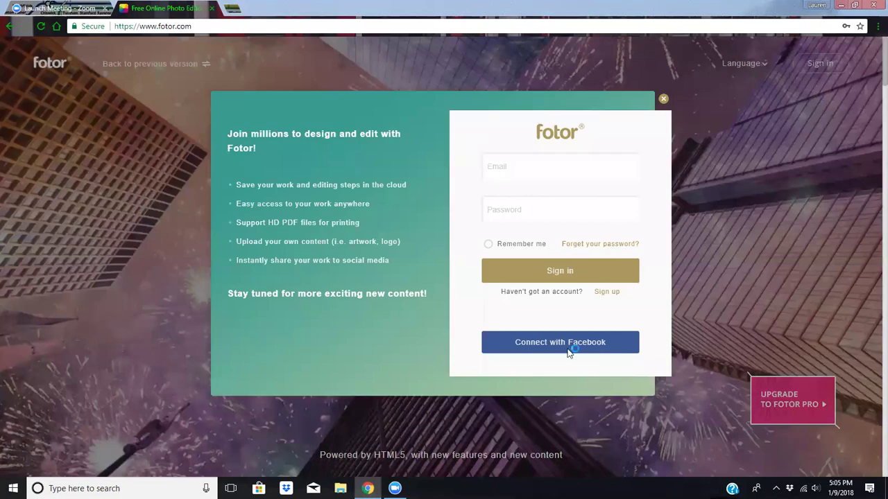
- Connect with Facebook to sign in, then start a new collage from the homepage
click(560, 343)
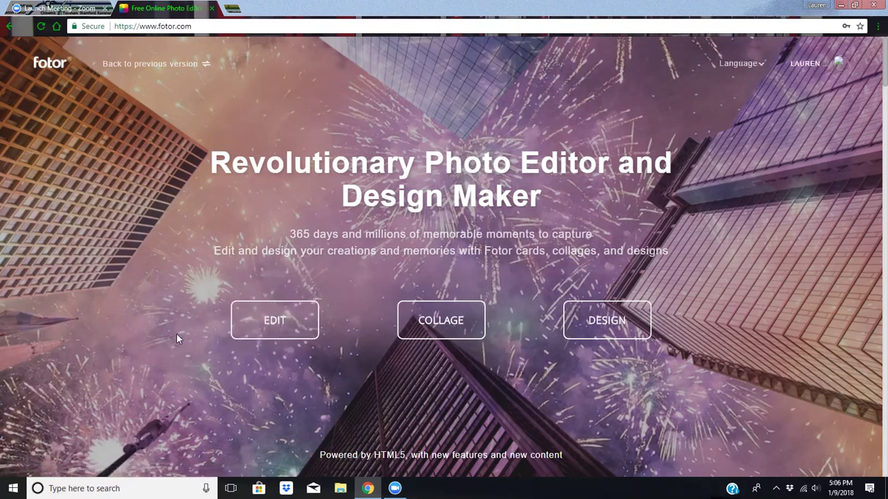
click(445, 331)
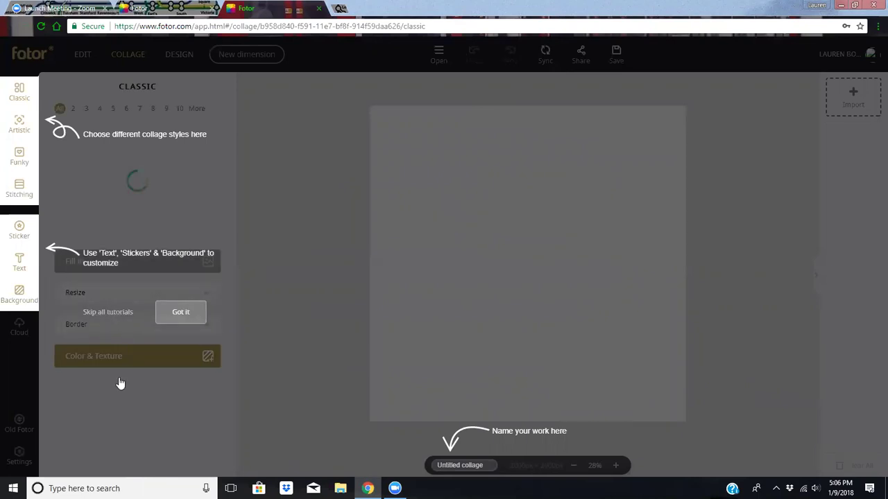
- Dismiss the tutorial tips and resize the canvas to 1024x768 with proportions locked
click(115, 314)
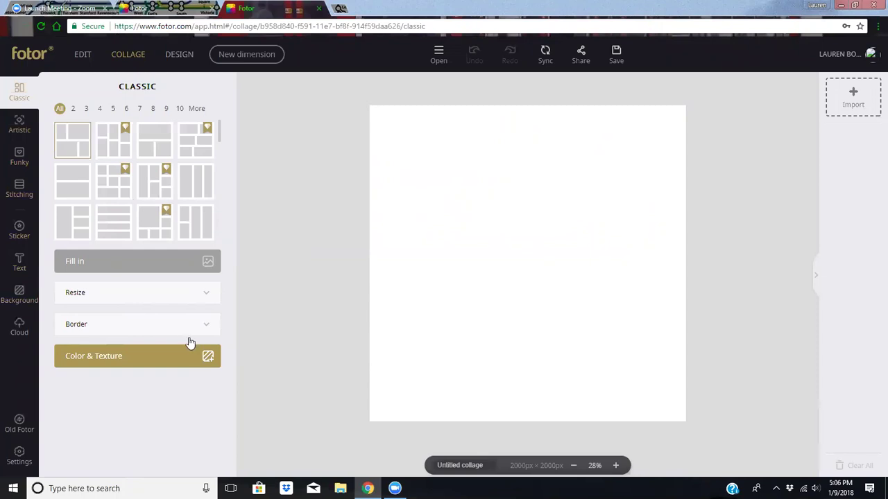
click(211, 299)
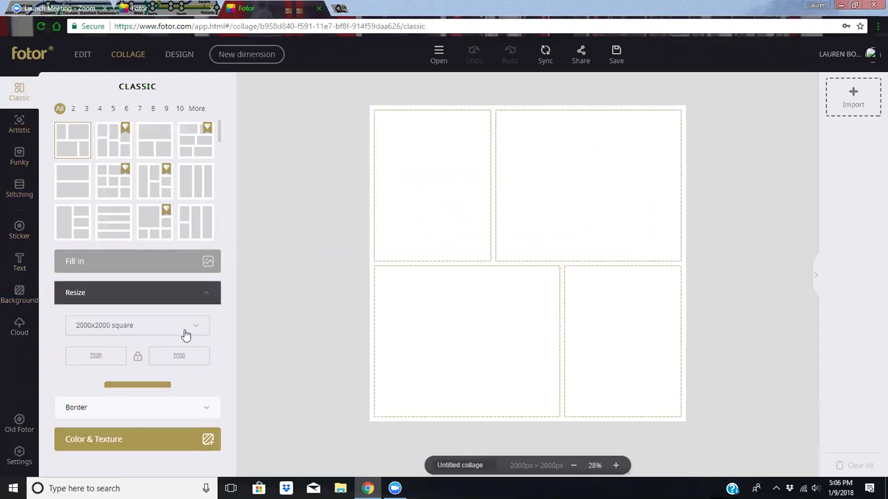
click(138, 357)
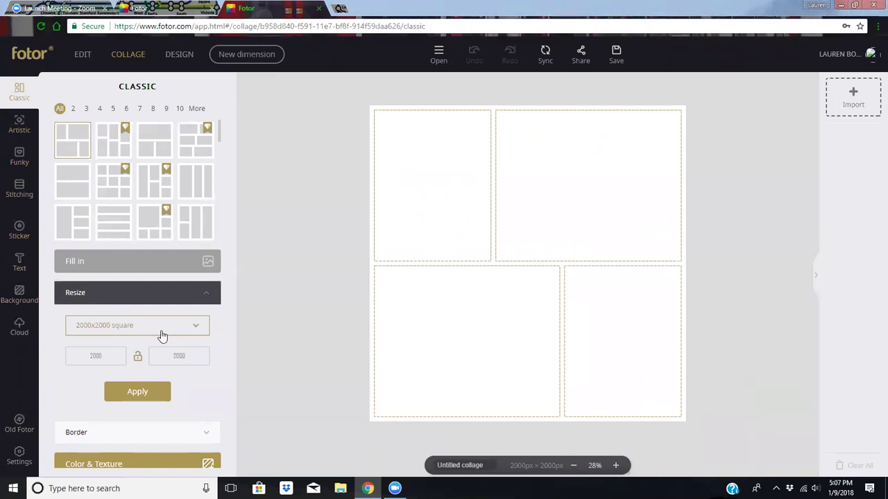
click(199, 330)
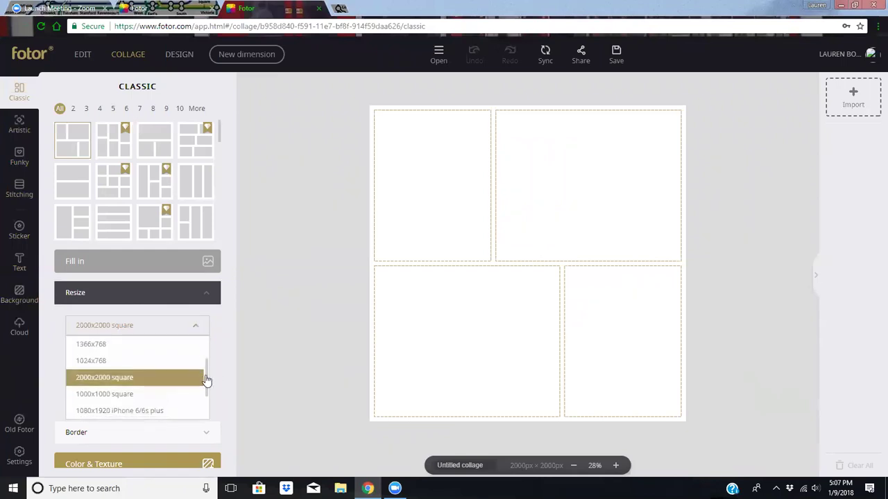
drag(206, 380, 206, 353)
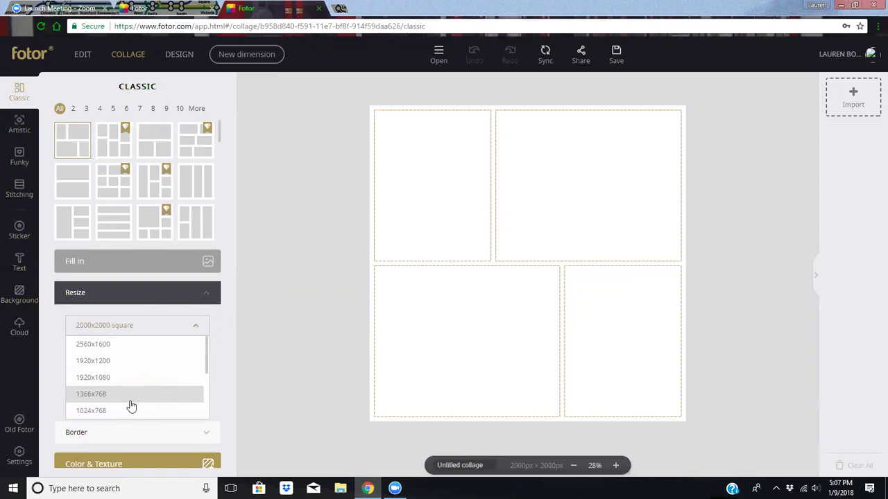
click(124, 410)
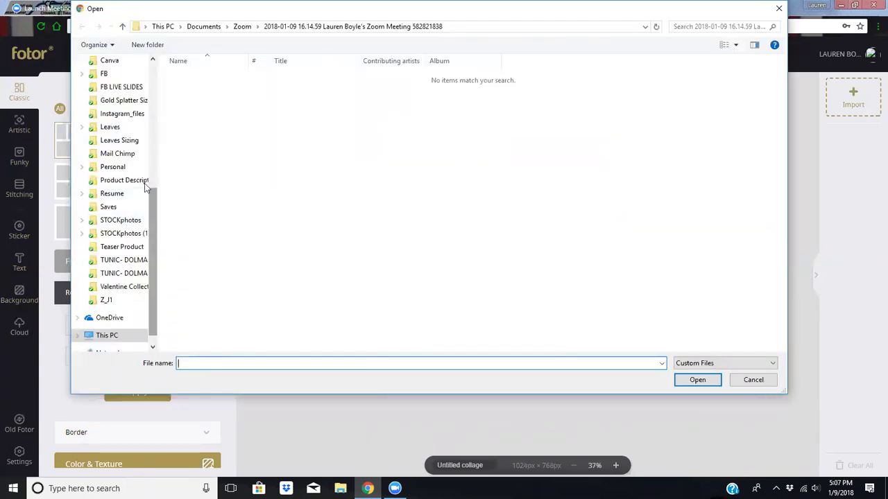
- Browse to the Dropbox FB folder in the Open dialog
scroll(145, 183, up, 3)
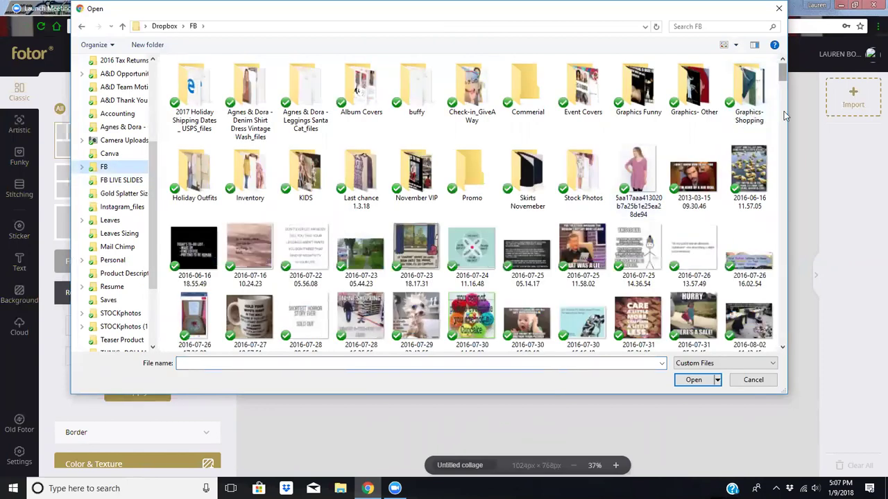
scroll(786, 205, down, 5)
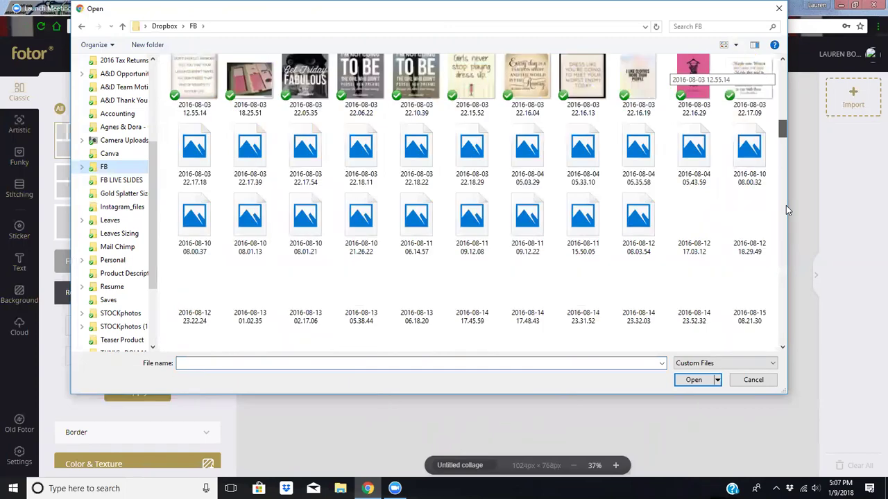
scroll(786, 206, down, 5)
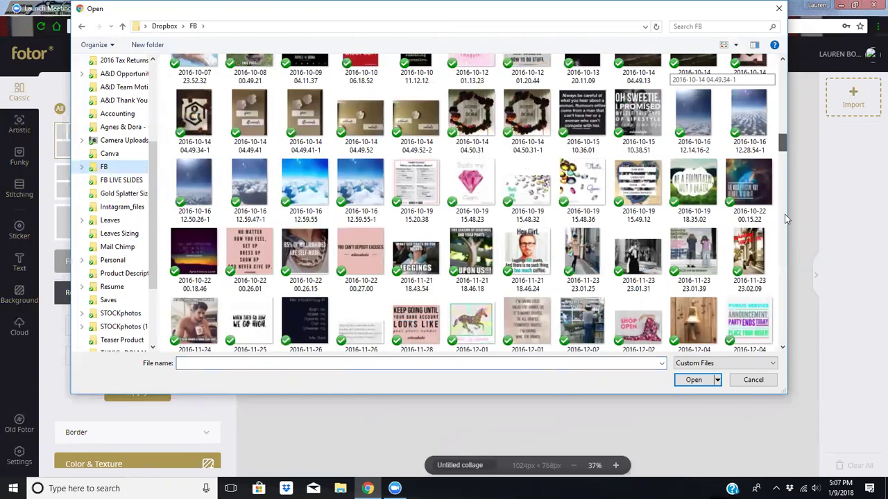
scroll(785, 219, down, 2)
scroll(786, 219, down, 15)
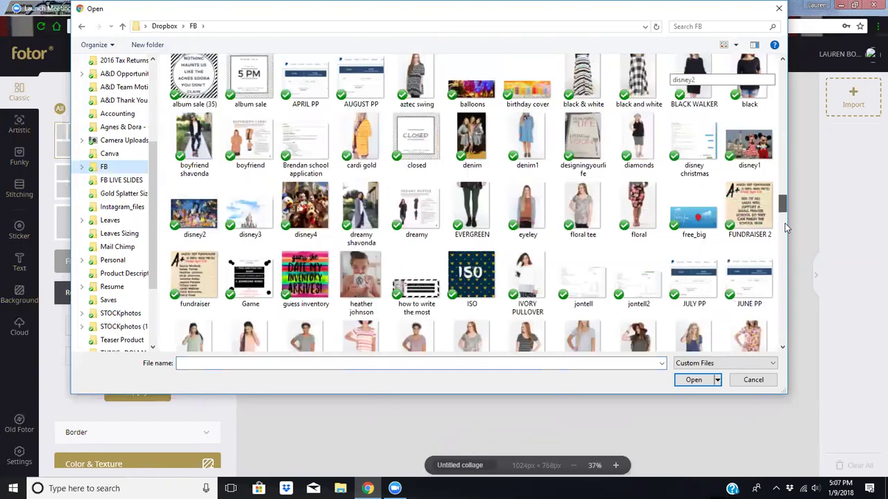
scroll(786, 227, down, 5)
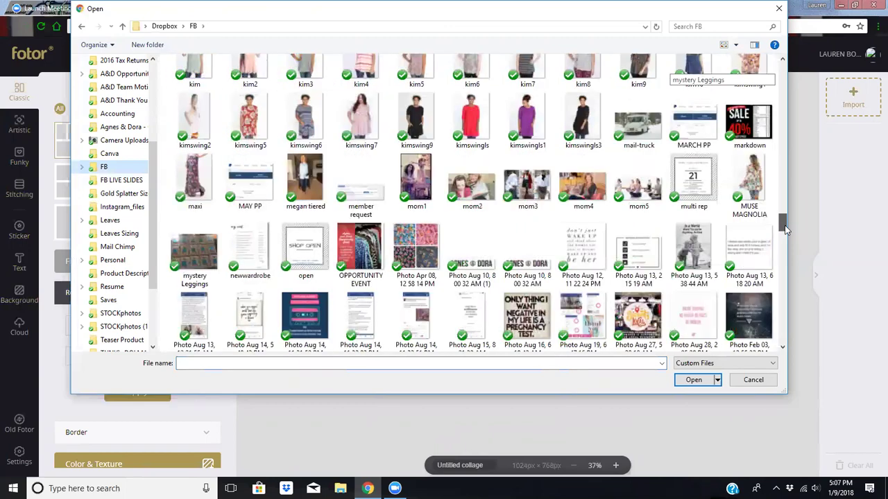
scroll(786, 267, down, 6)
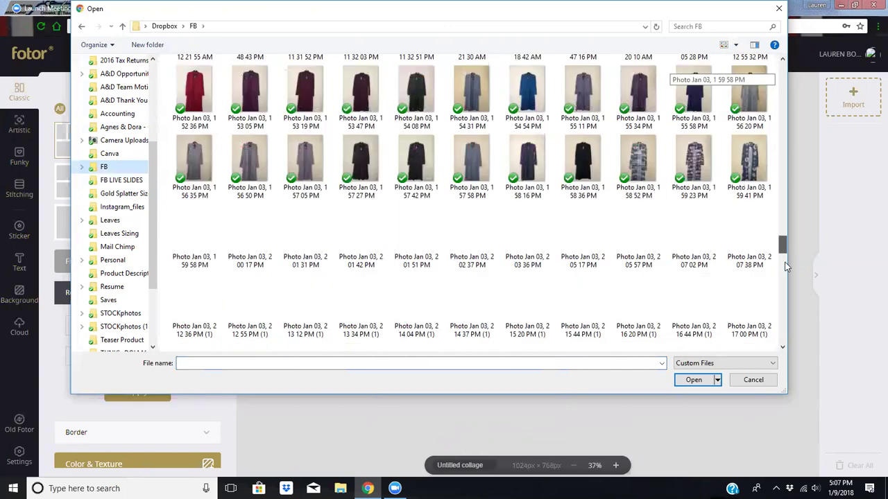
scroll(786, 267, down, 8)
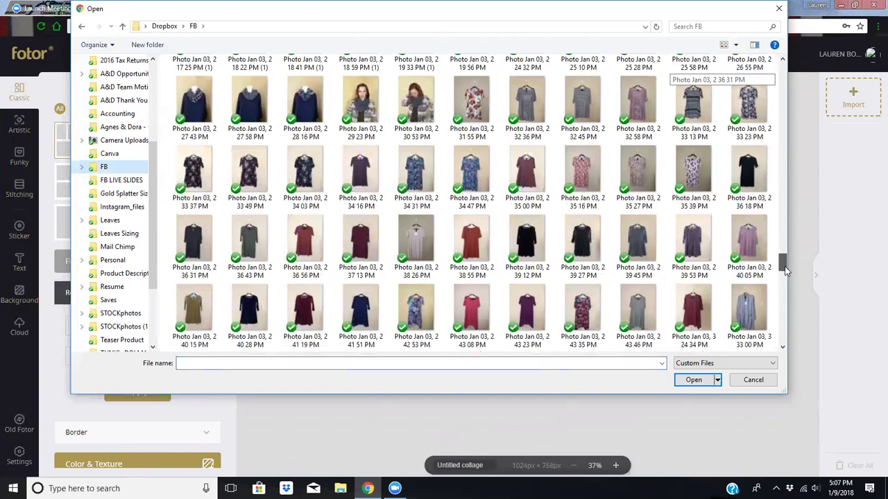
drag(786, 271, 787, 297)
- Select six Photo Jan 09 outfit images and import them
click(582, 141)
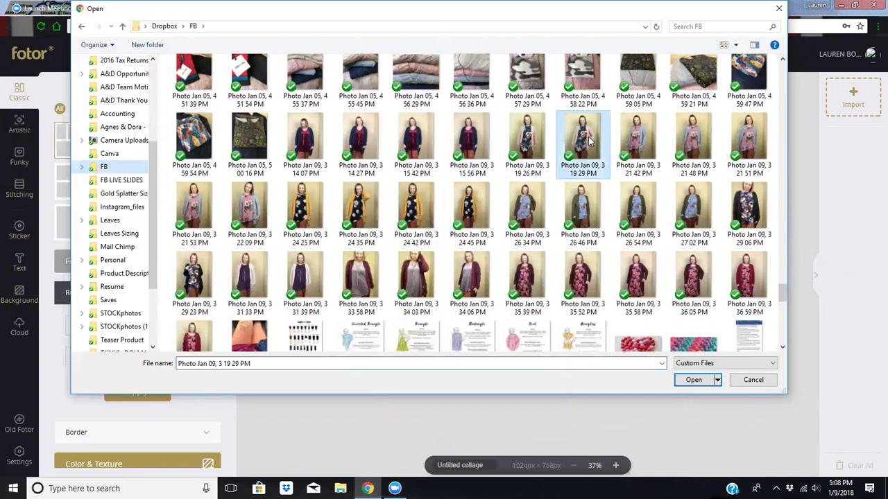
ctrl+click(642, 148)
ctrl+click(419, 215)
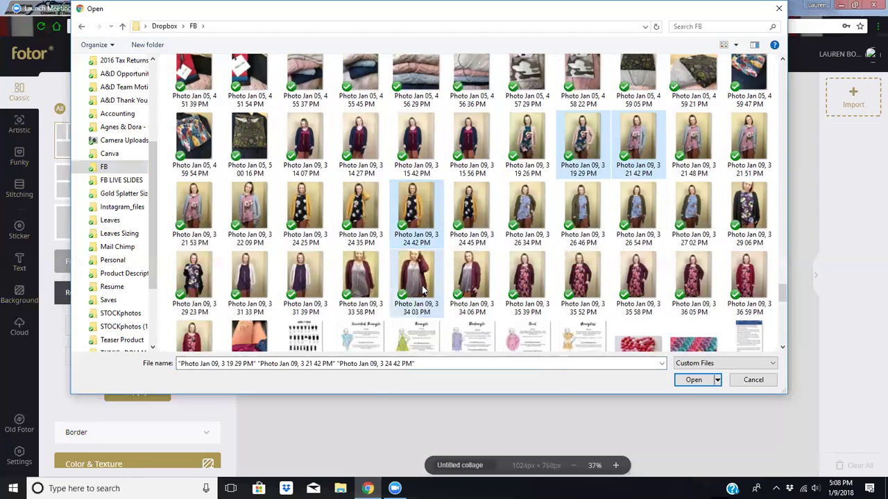
ctrl+click(422, 289)
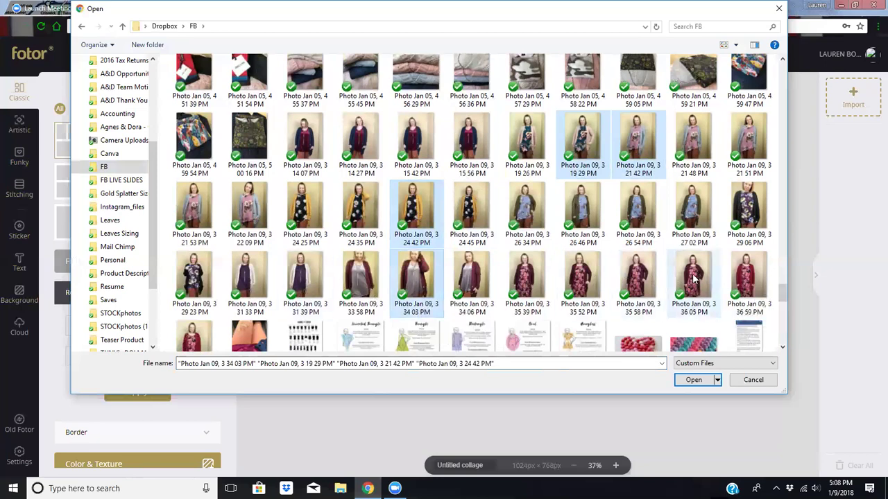
ctrl+click(586, 277)
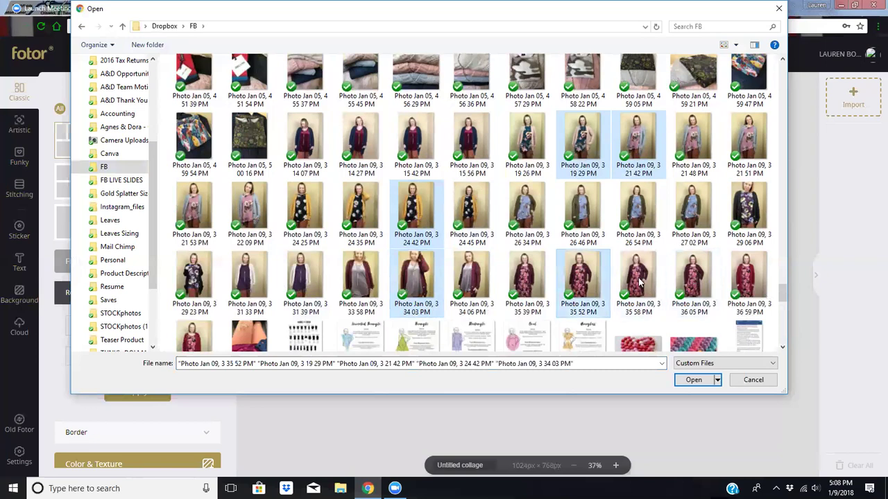
ctrl+click(698, 286)
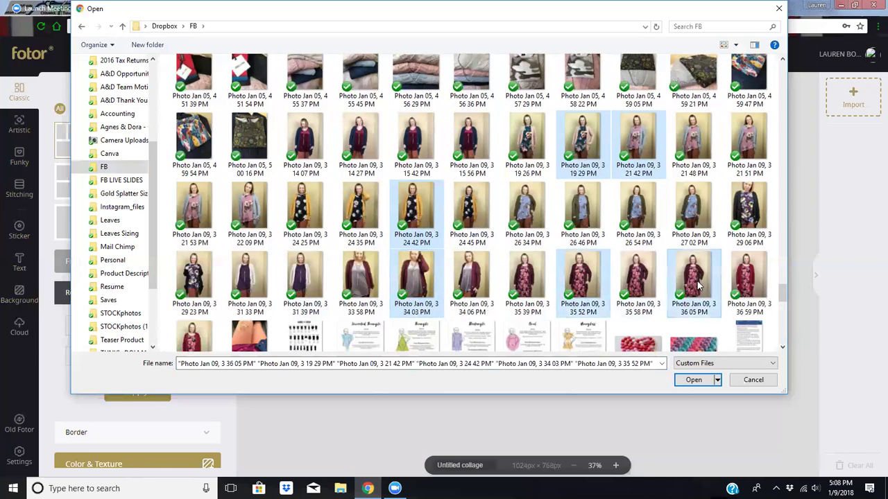
click(696, 380)
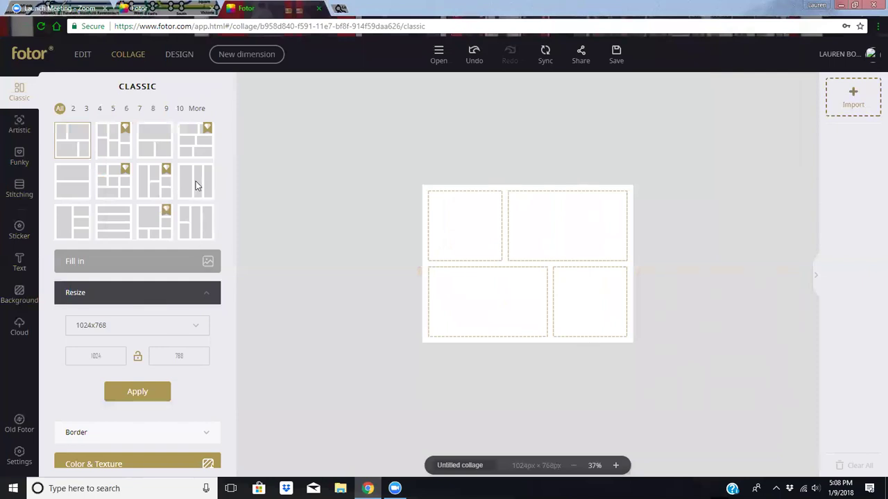
- Choose the Classic layout with two stacked left cells and two tall columns
click(197, 229)
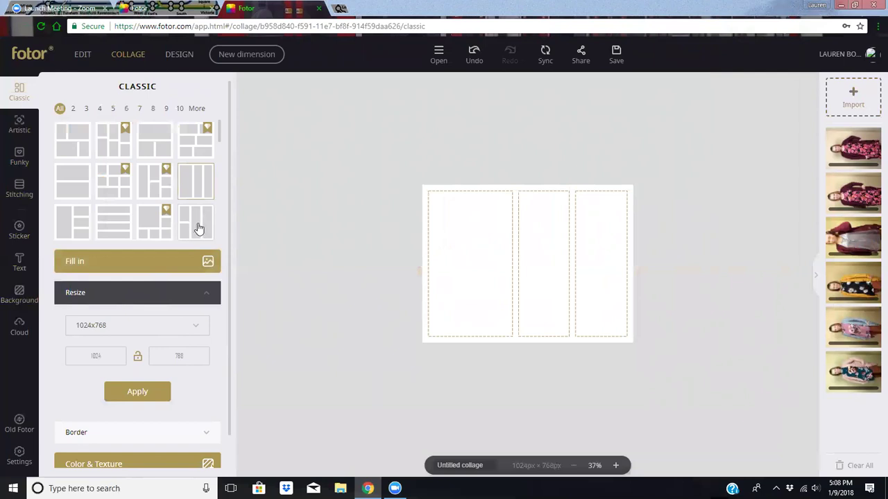
click(198, 228)
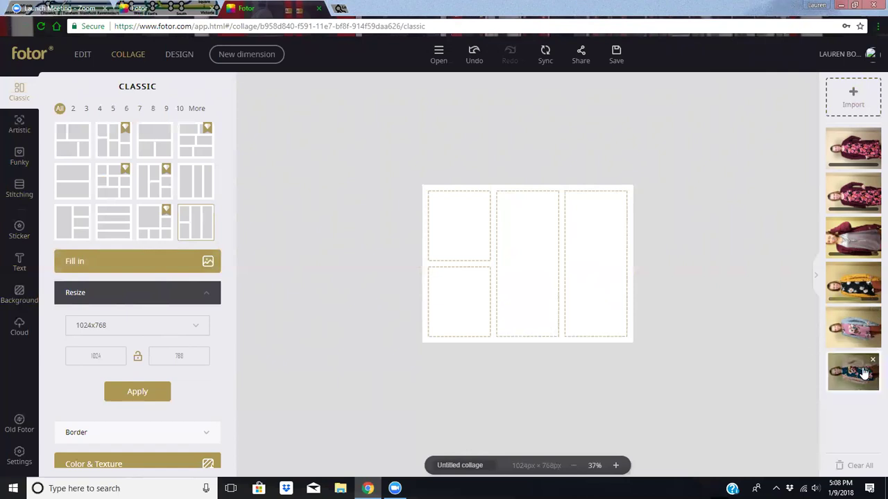
- Place a photo in the middle column, turn it upright, flip it, and zoom it out
drag(860, 370, 536, 233)
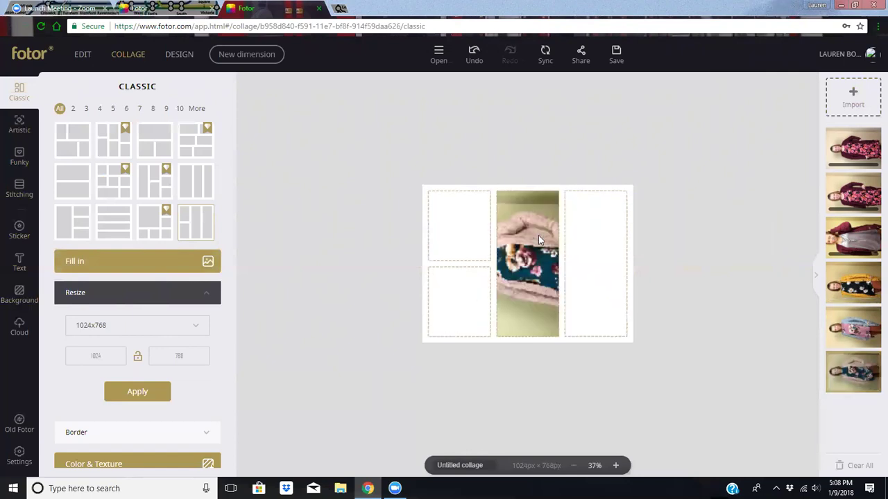
click(537, 239)
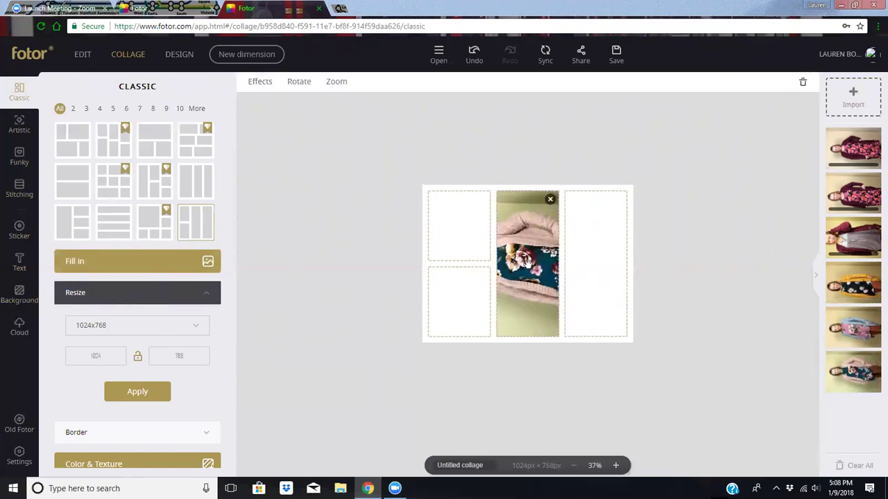
click(301, 88)
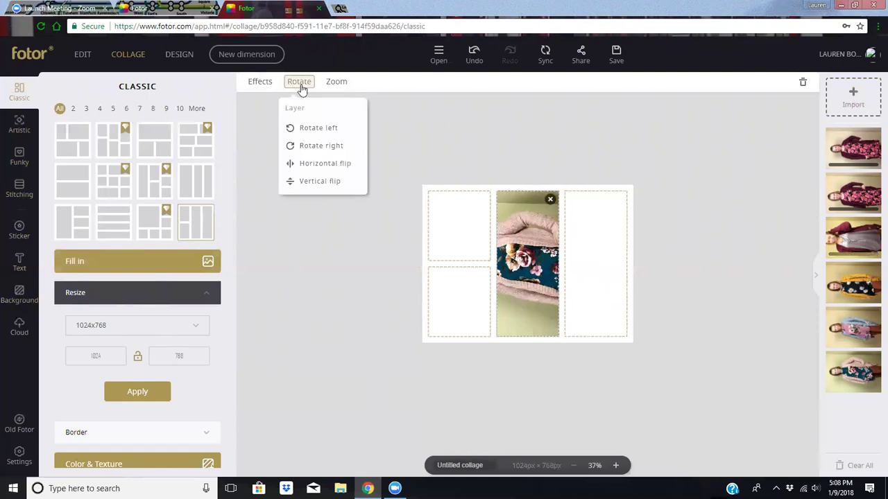
click(310, 145)
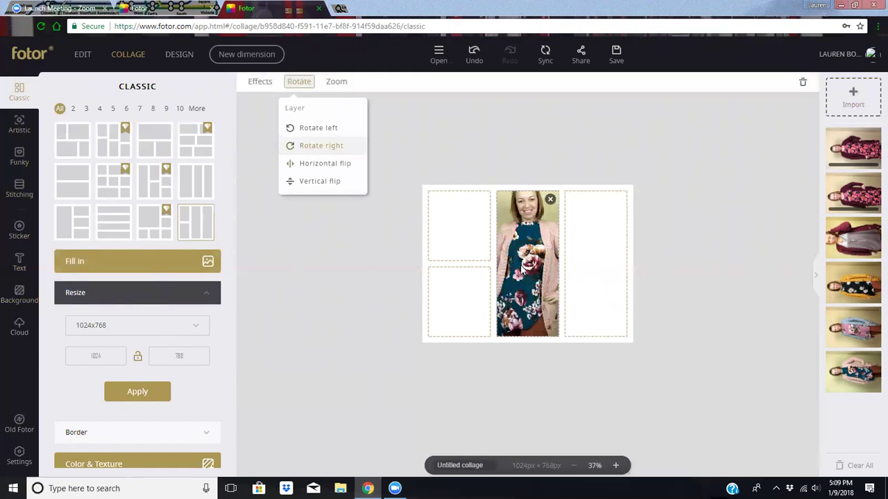
click(325, 163)
click(335, 82)
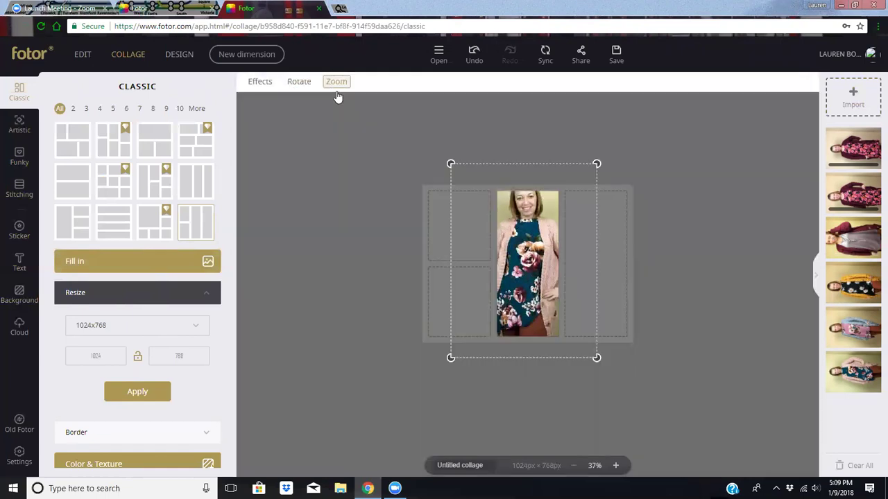
drag(332, 124, 327, 123)
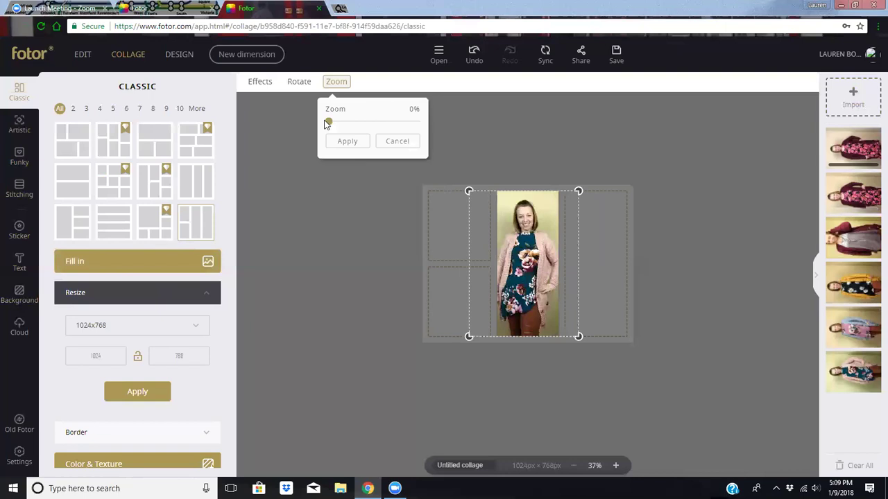
click(366, 142)
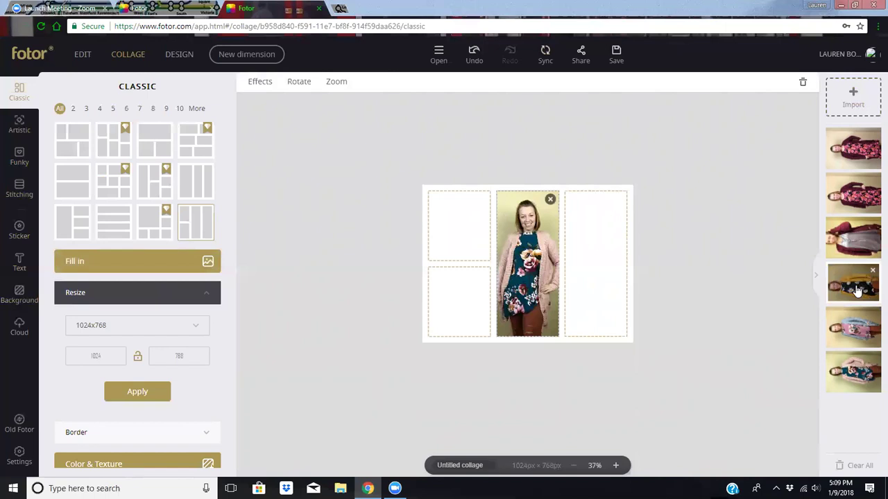
- Place the maroon-cardigan photo top-left, upright, shifted to show the face, zoom 0%
drag(862, 239, 451, 223)
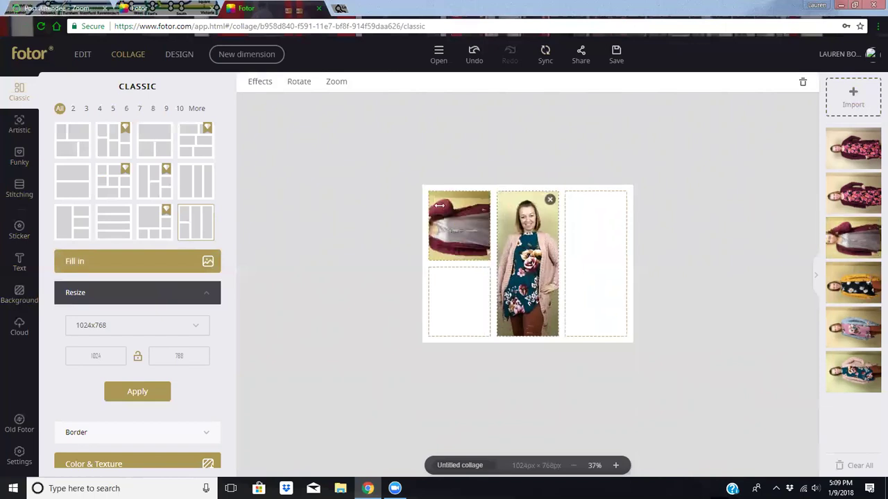
click(299, 83)
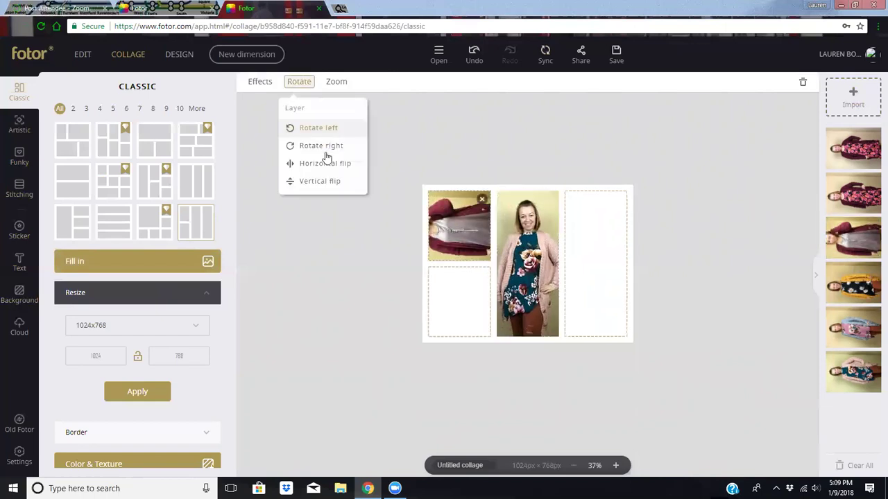
click(329, 149)
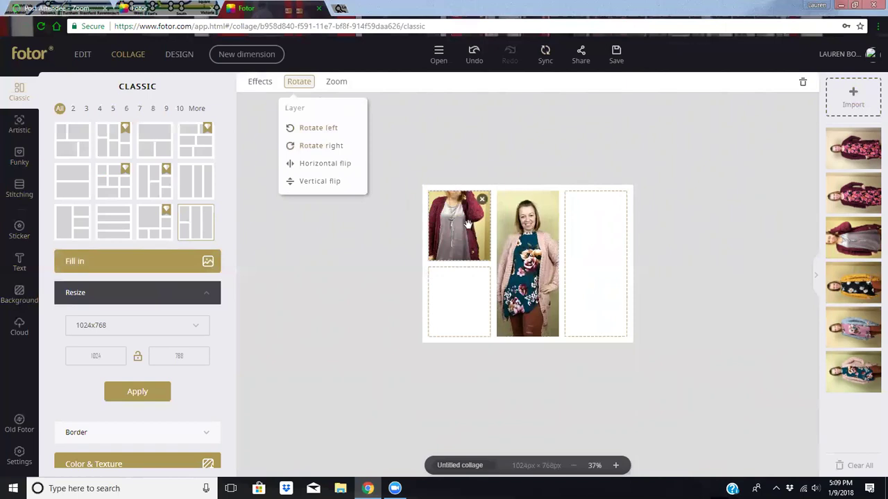
drag(465, 237, 468, 245)
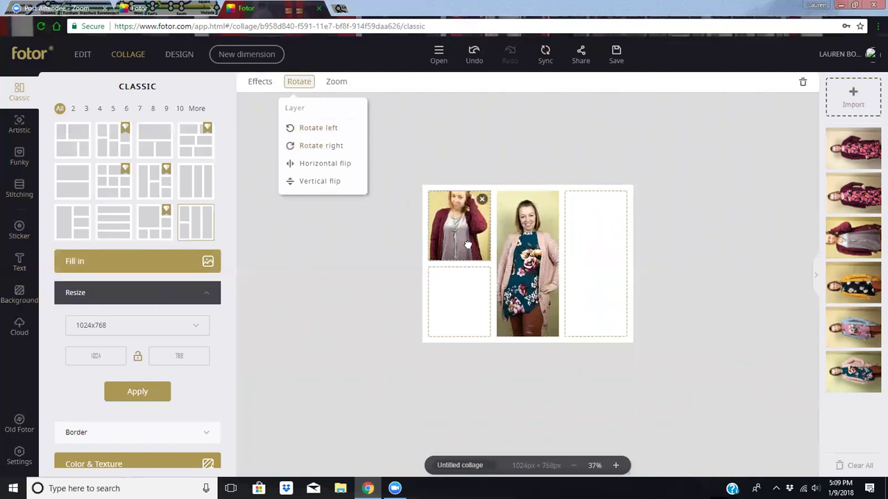
click(339, 84)
click(330, 122)
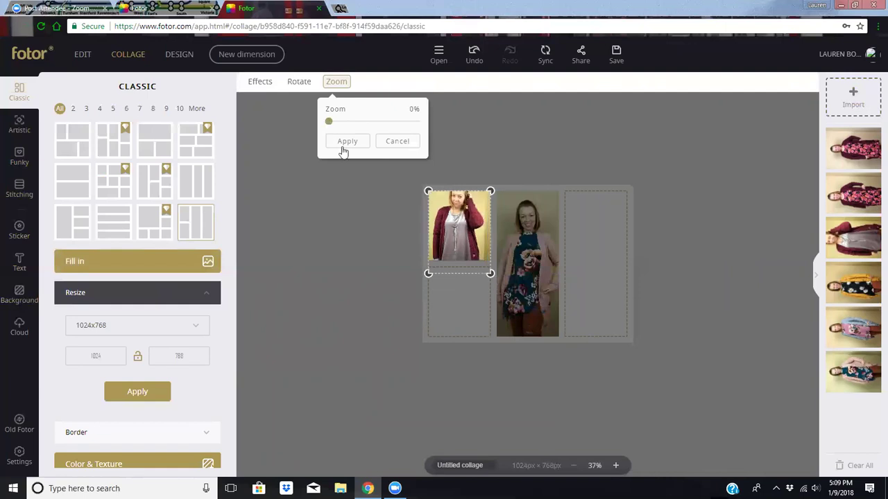
click(355, 146)
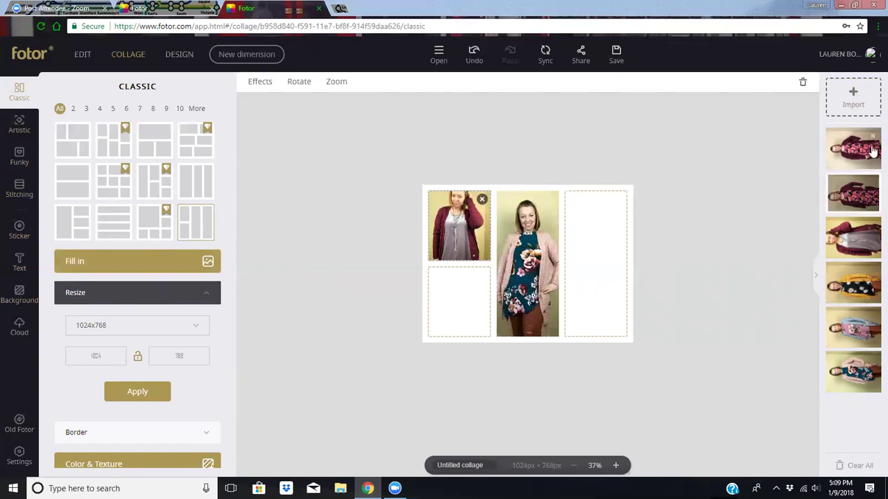
- Place the floral-dress photo in the right column and turn it upright
drag(862, 203, 606, 260)
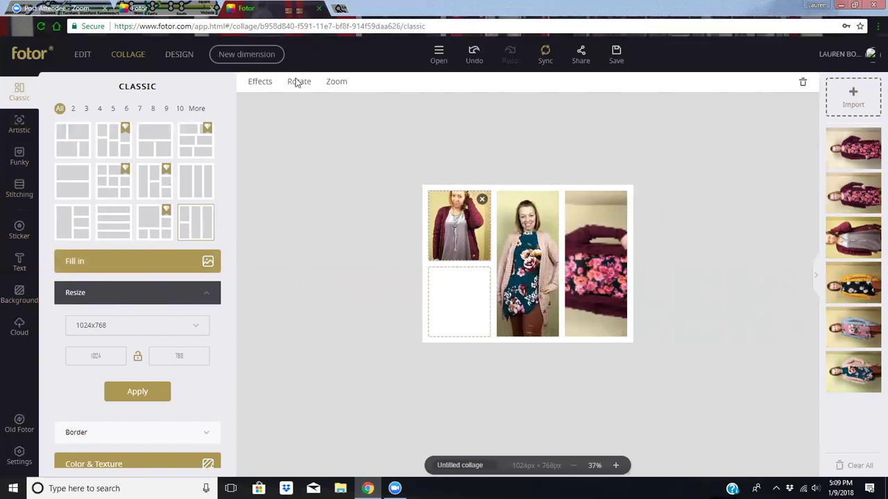
mouse_move(305, 86)
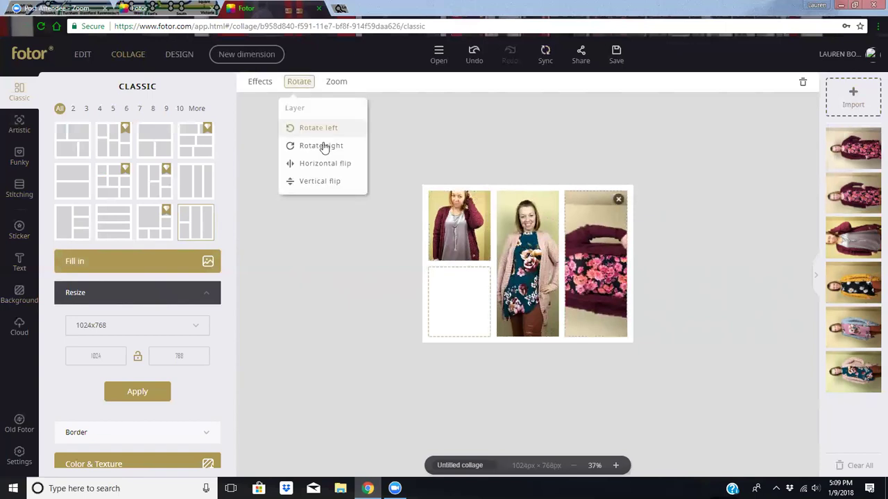
click(327, 149)
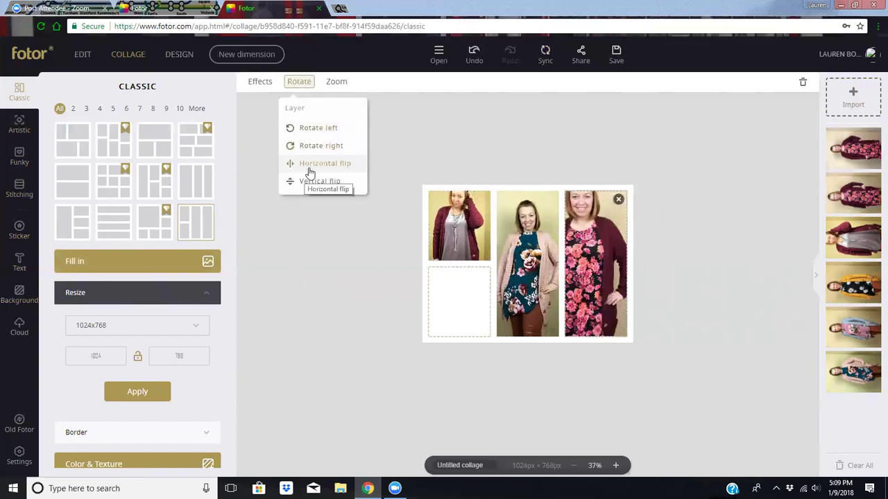
click(310, 167)
click(310, 170)
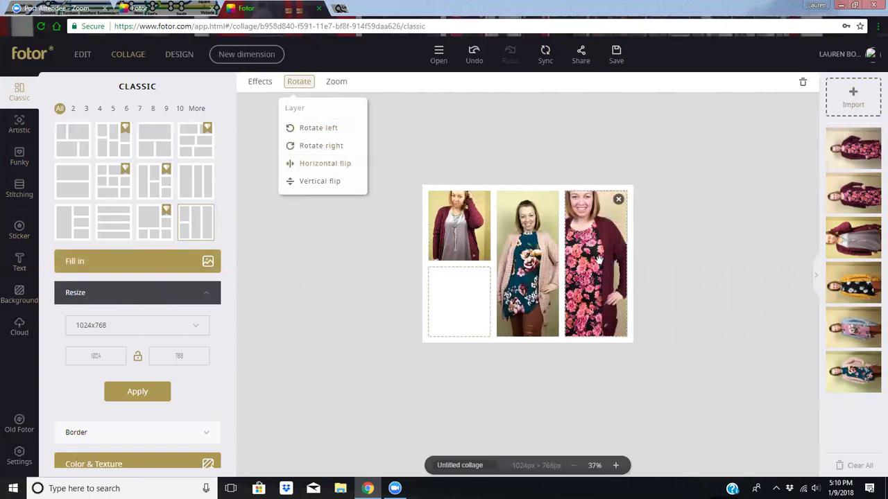
click(336, 82)
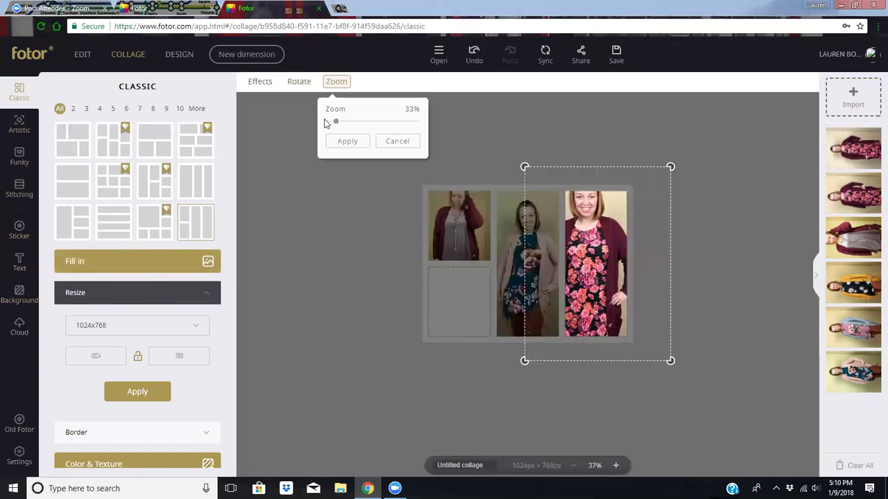
drag(326, 123, 319, 122)
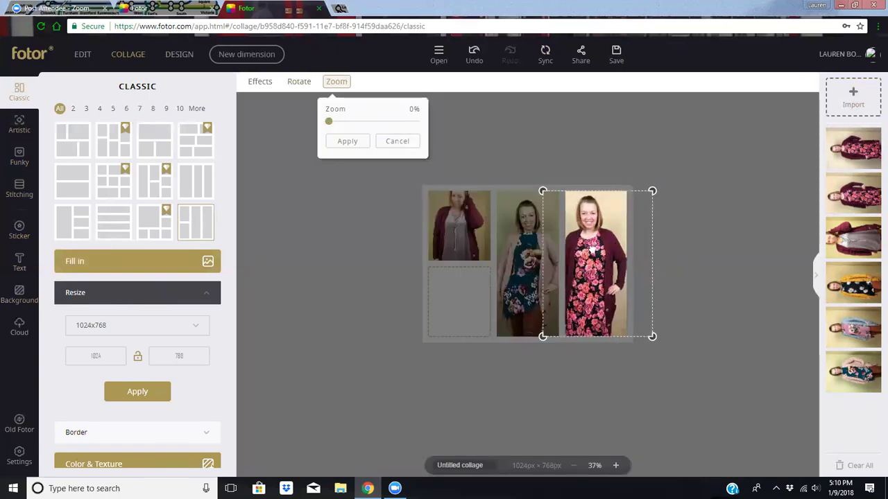
drag(591, 249, 591, 248)
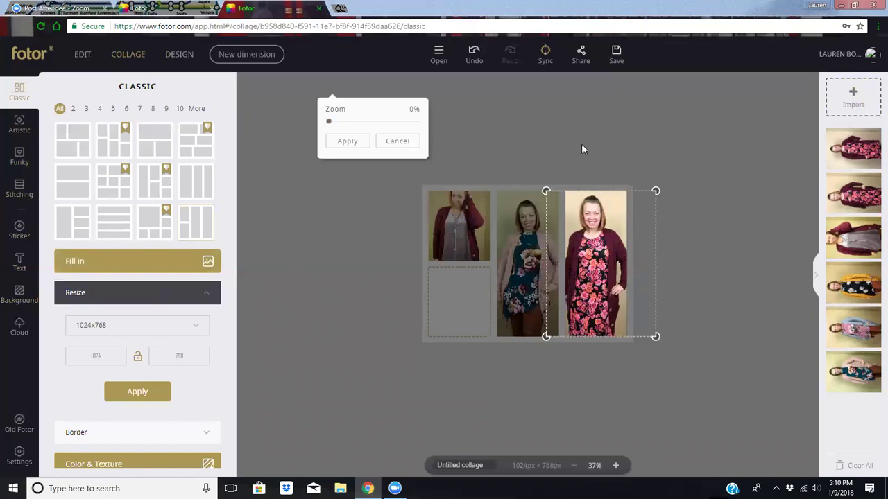
click(392, 142)
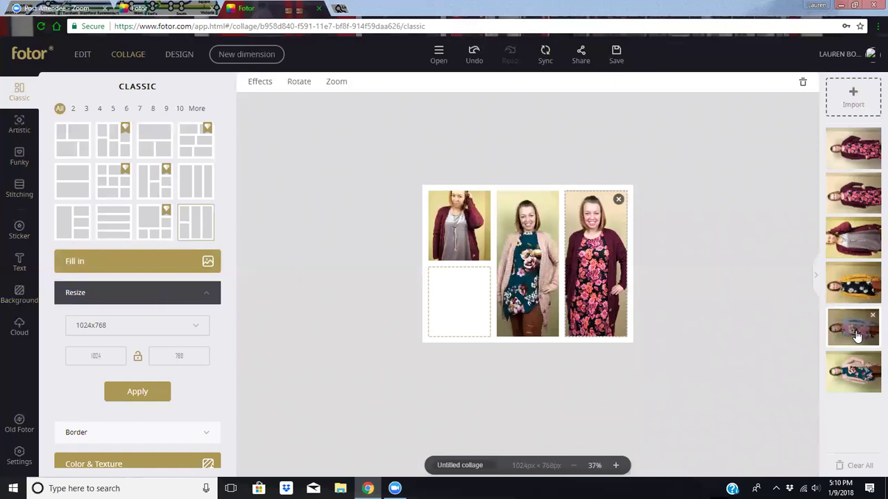
- Place the mustard-cardigan photo bottom-left, upright, with the woman centred
drag(859, 286, 461, 301)
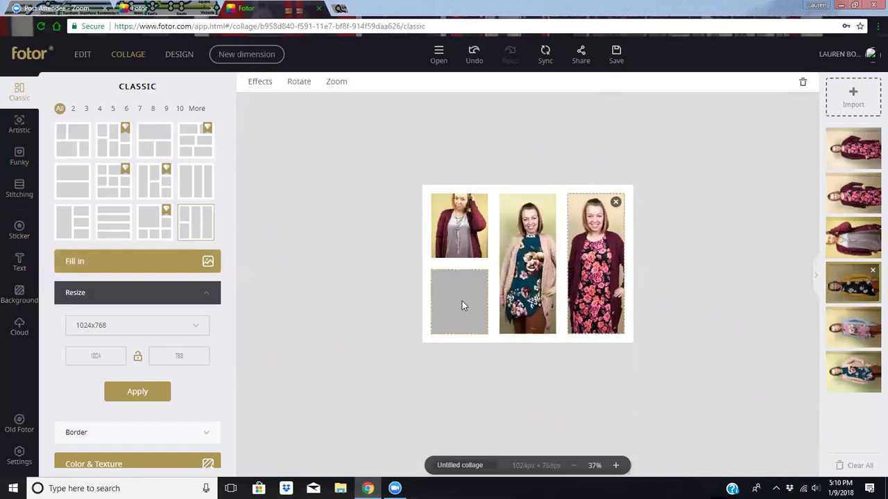
click(301, 83)
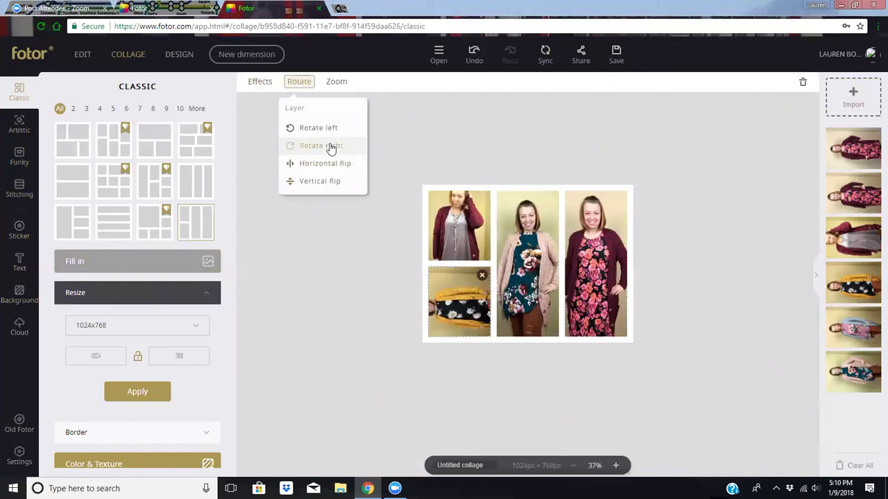
click(335, 147)
drag(446, 293, 462, 297)
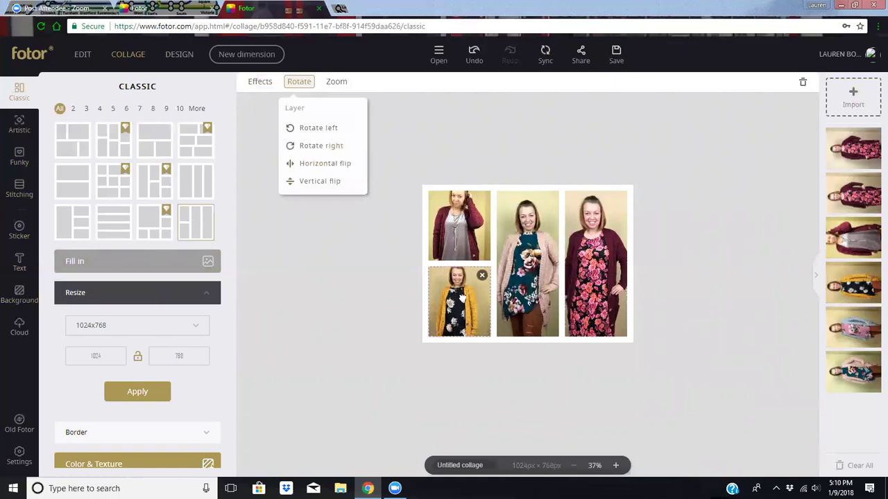
click(335, 83)
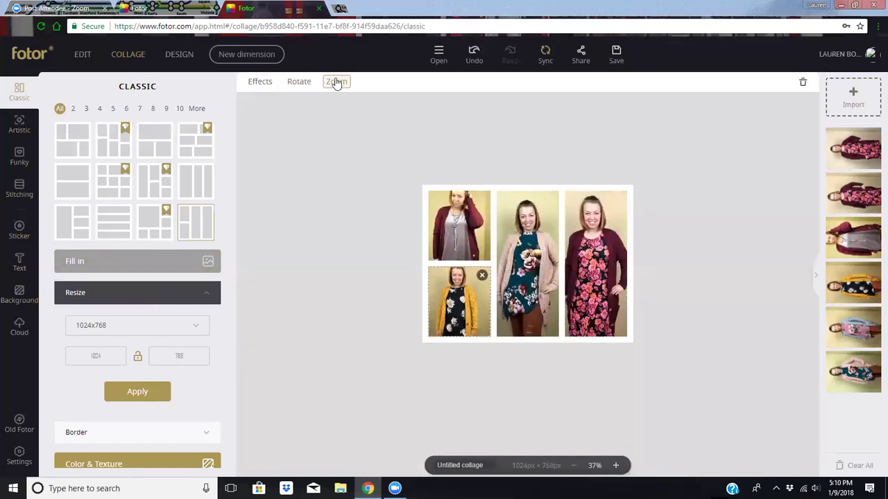
click(335, 83)
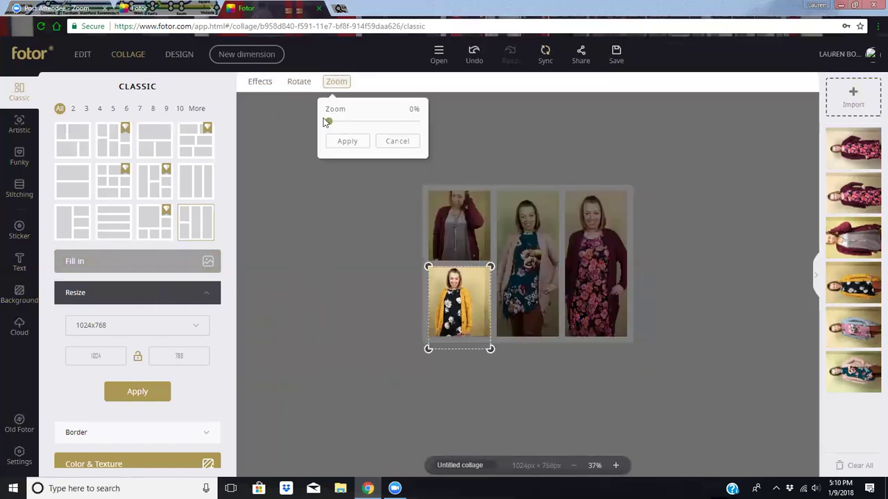
click(355, 142)
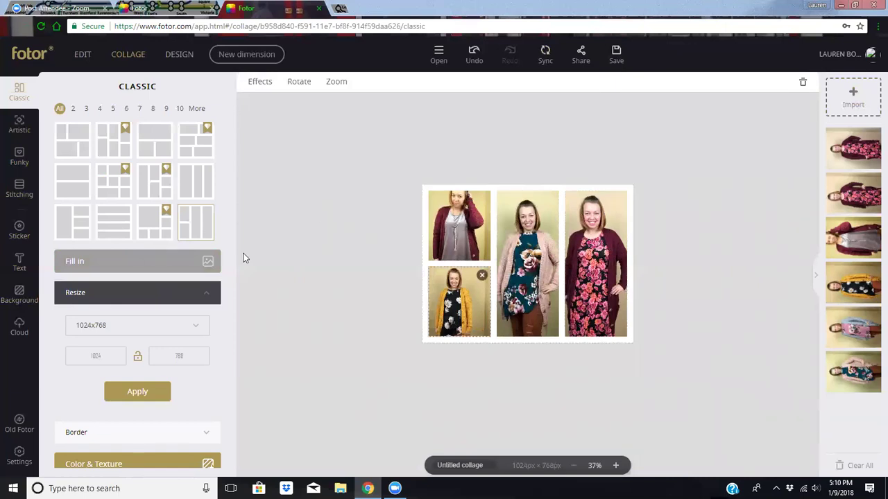
- Set the collage border width to 14 and the background to black (#000000)
scroll(210, 434, down, 1)
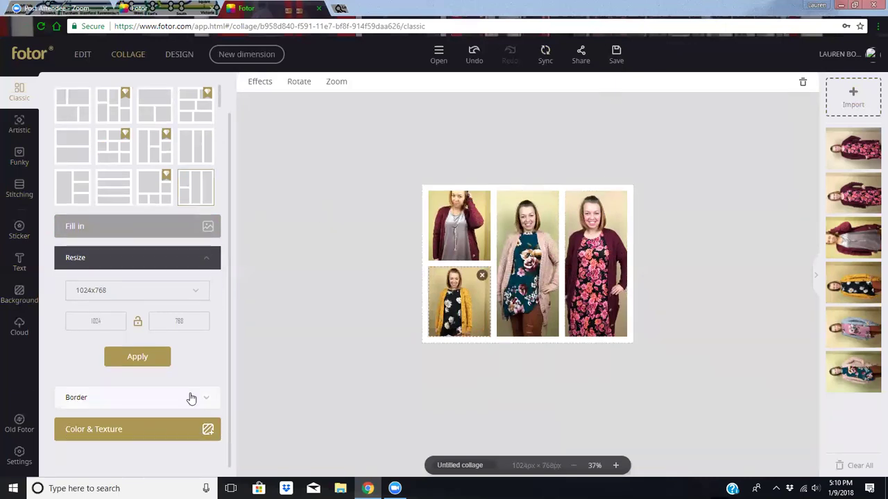
click(208, 400)
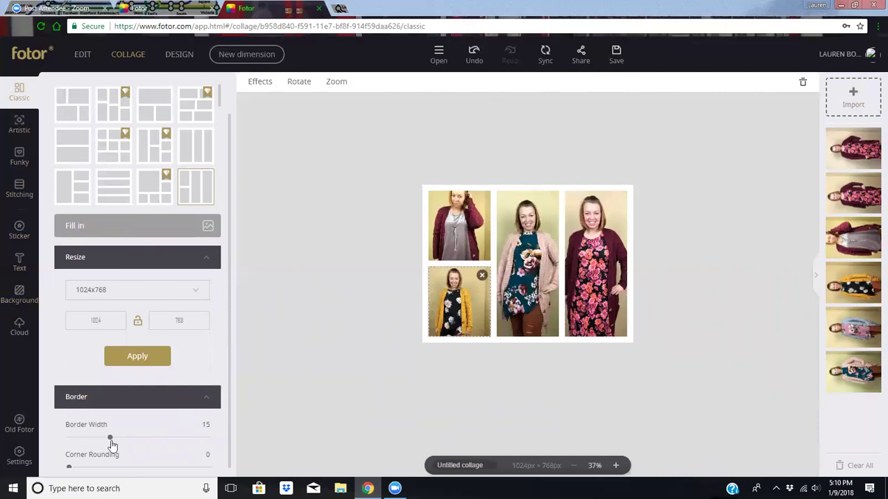
click(89, 439)
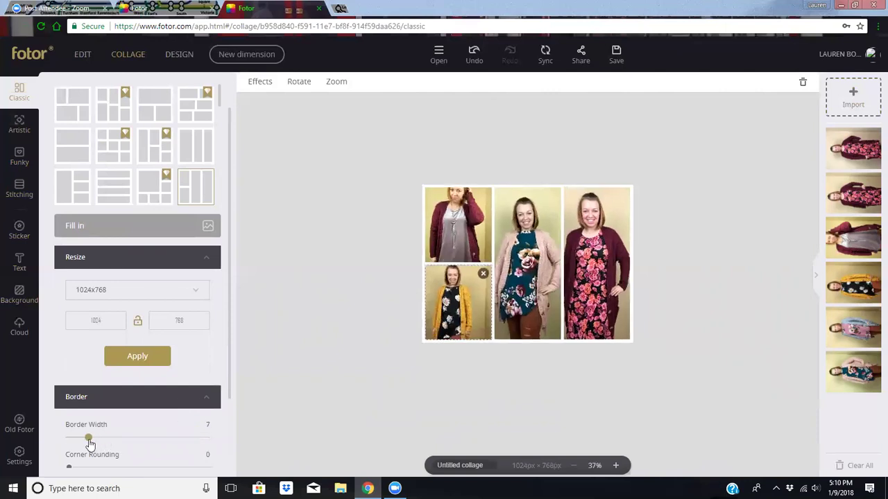
drag(89, 443, 124, 438)
click(23, 297)
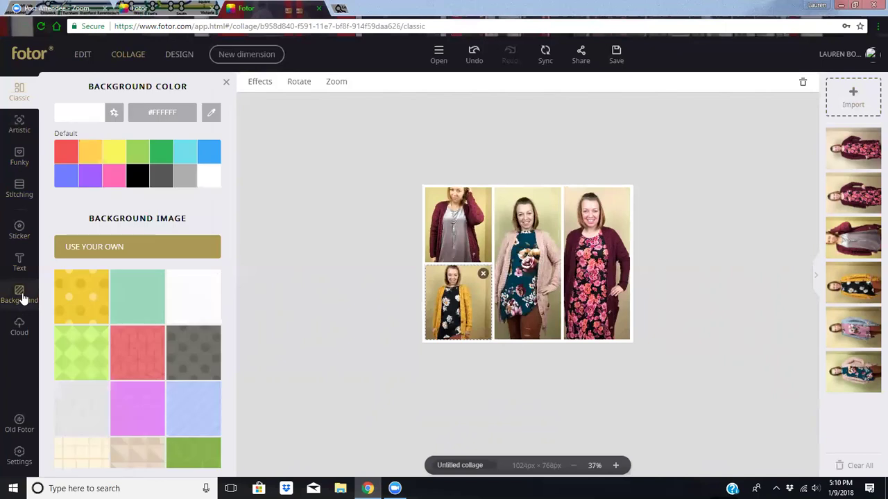
click(140, 178)
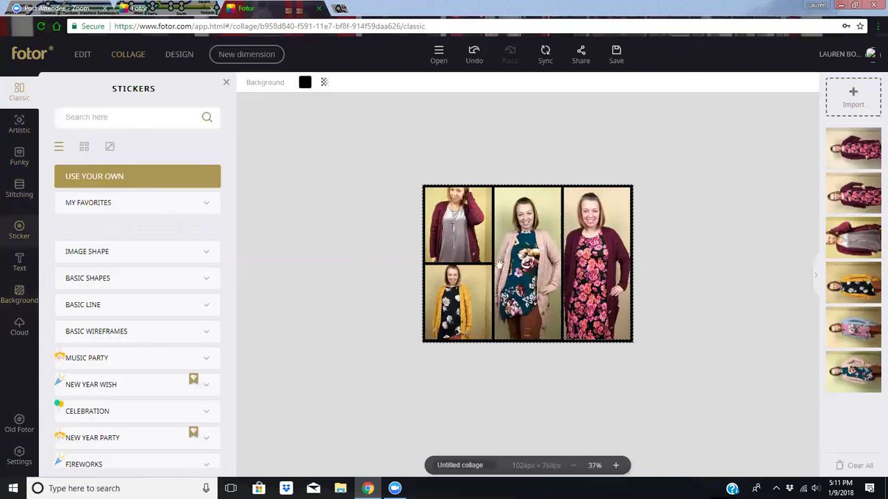
- Stretch a dark Basic Shapes square across the collage centre at 72% transparency
click(102, 285)
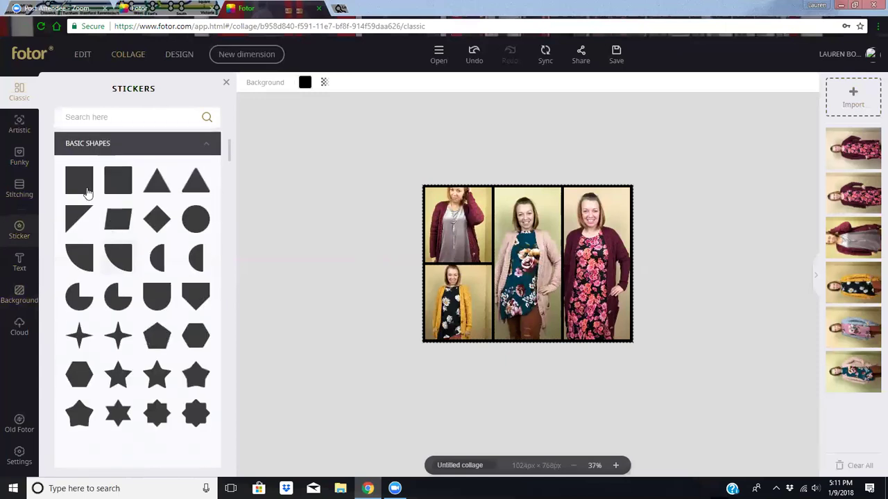
drag(405, 271, 485, 259)
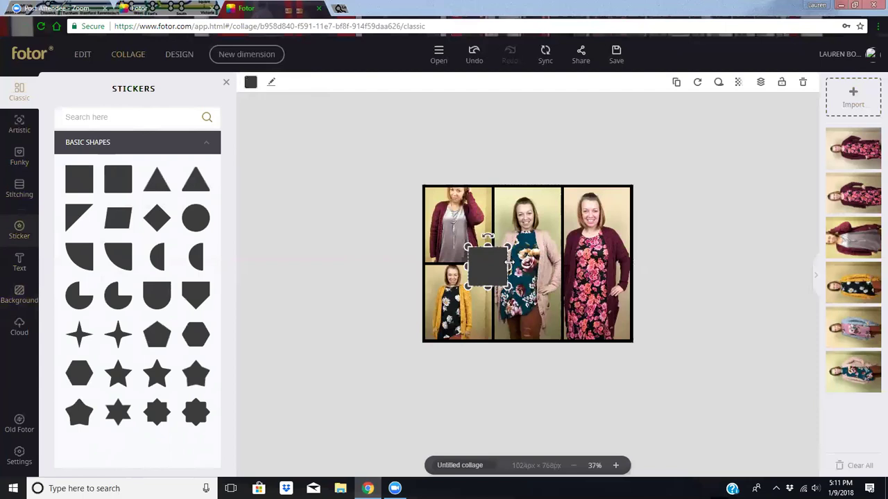
drag(508, 267, 602, 266)
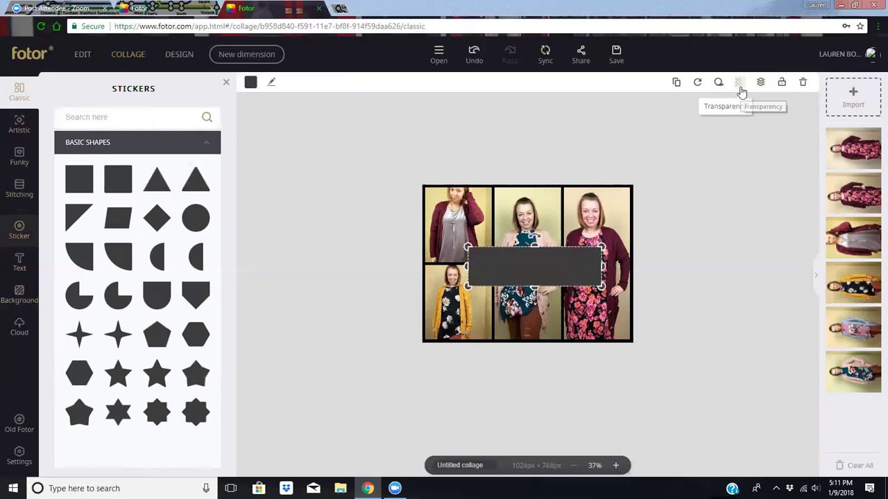
click(740, 85)
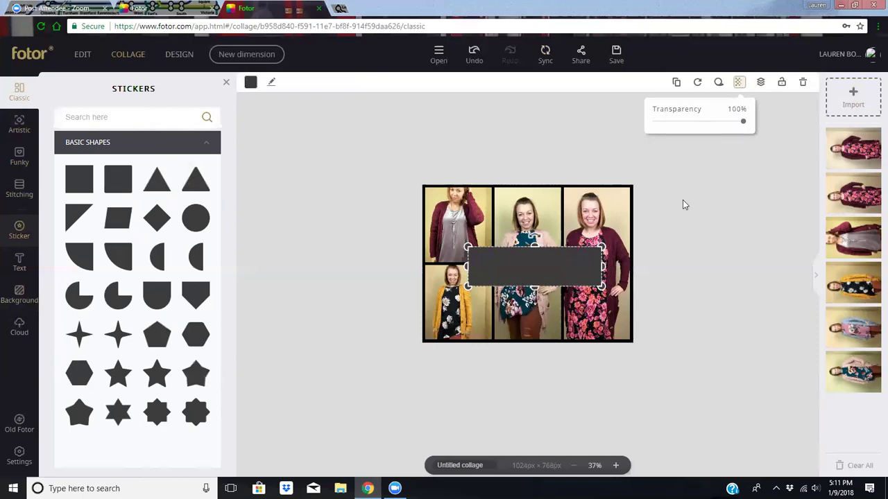
drag(518, 263, 519, 262)
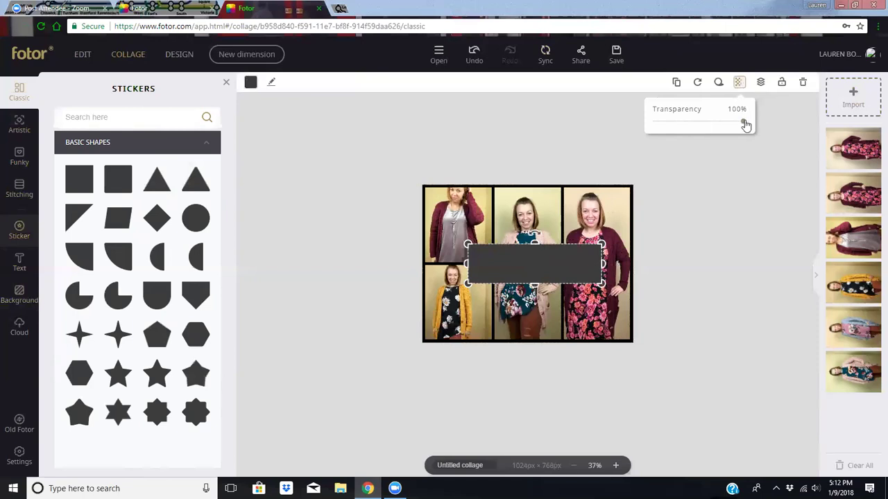
drag(745, 125, 719, 129)
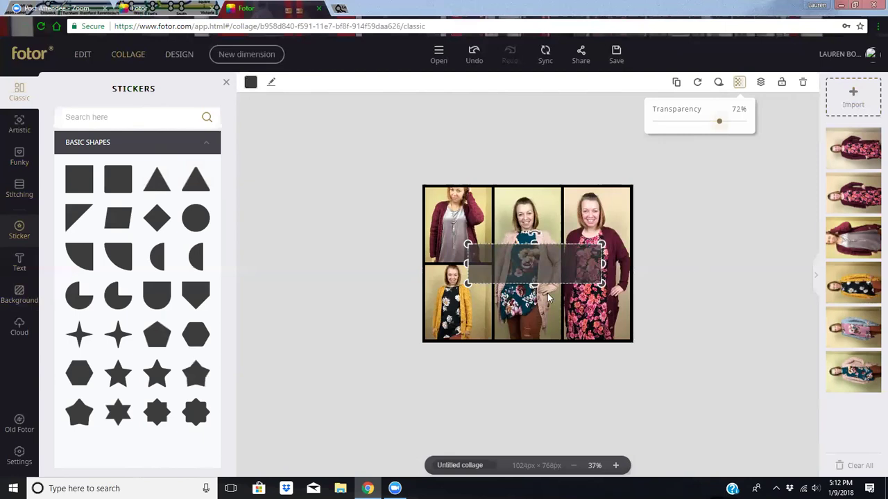
click(529, 261)
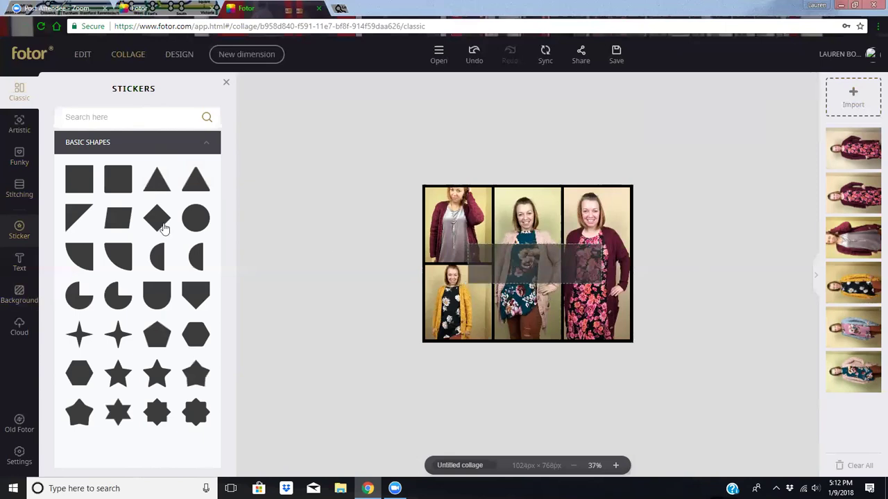
- Add a body text box on the grey band reading ALBUM SALE / 6 PM EST
click(19, 262)
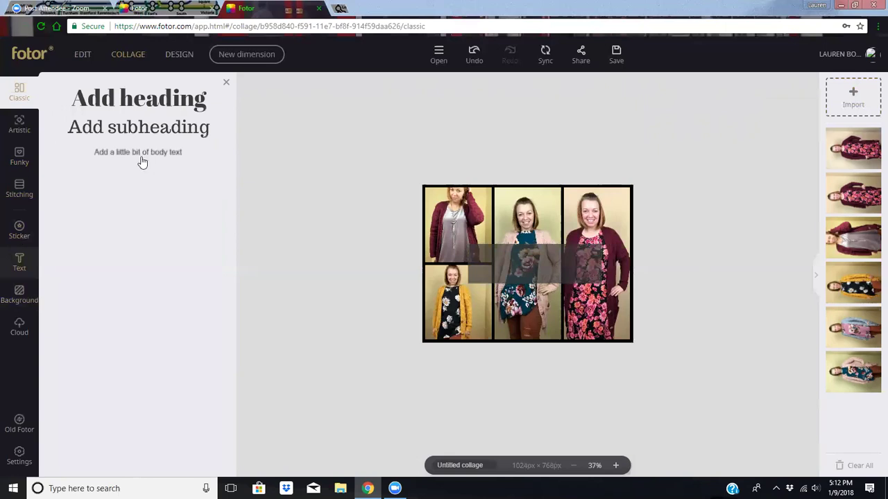
drag(143, 154, 519, 277)
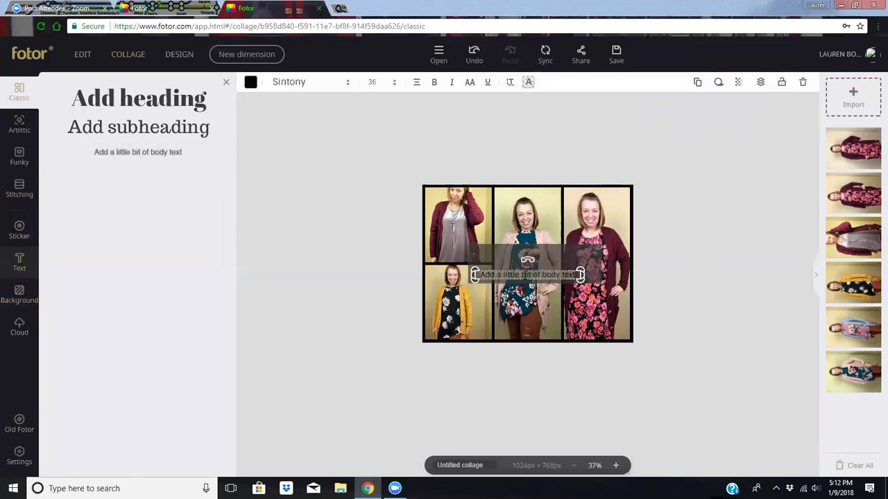
double_click(573, 276)
drag(575, 274, 454, 274)
key(BackSpace)
text(ADJUSTABLE)
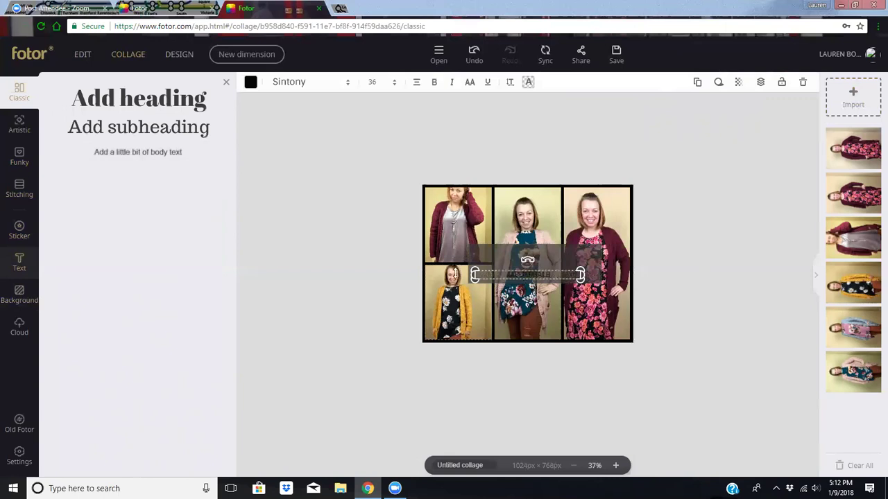
key(Return)
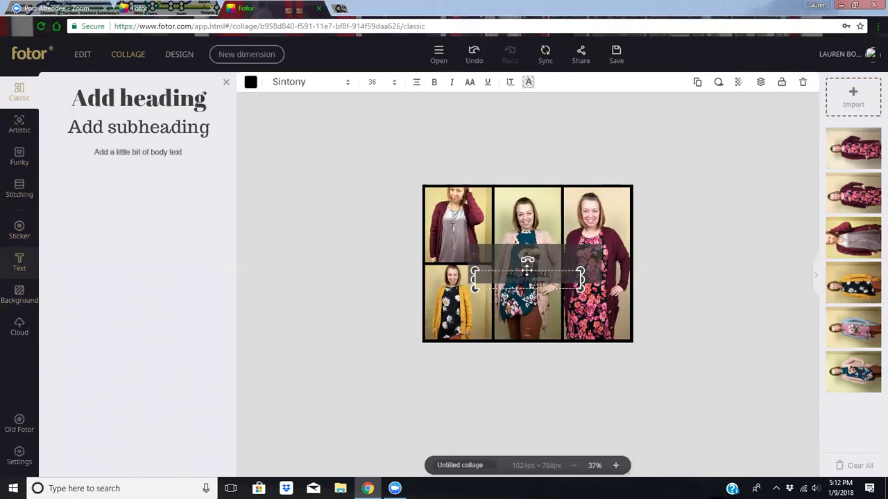
drag(526, 271, 531, 256)
- Set the caption's font size to 50 and its colour to white
click(372, 82)
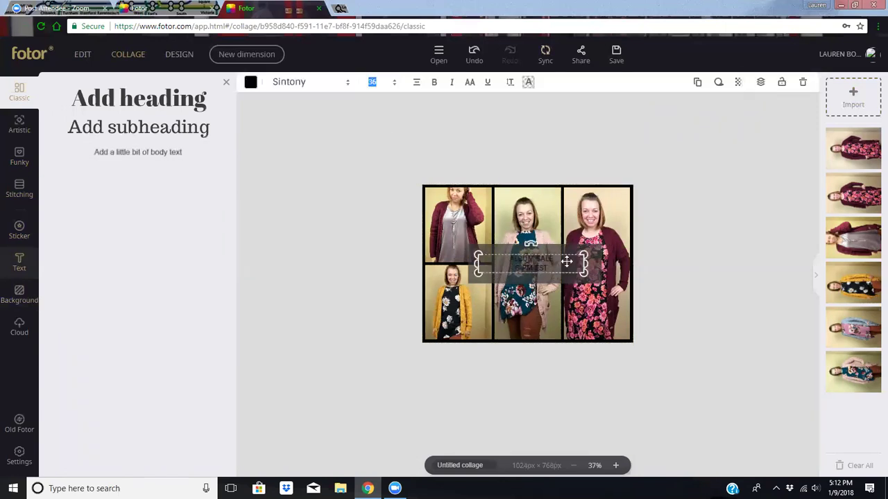
text(45)
key(Return)
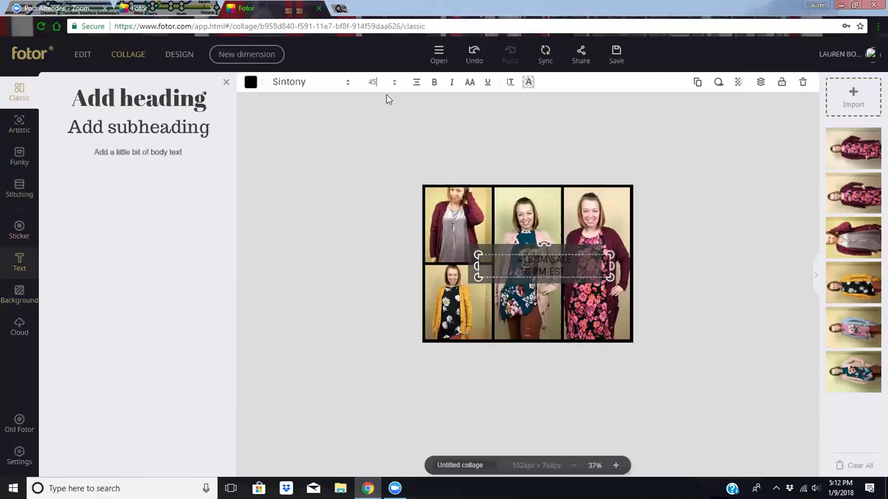
text(50)
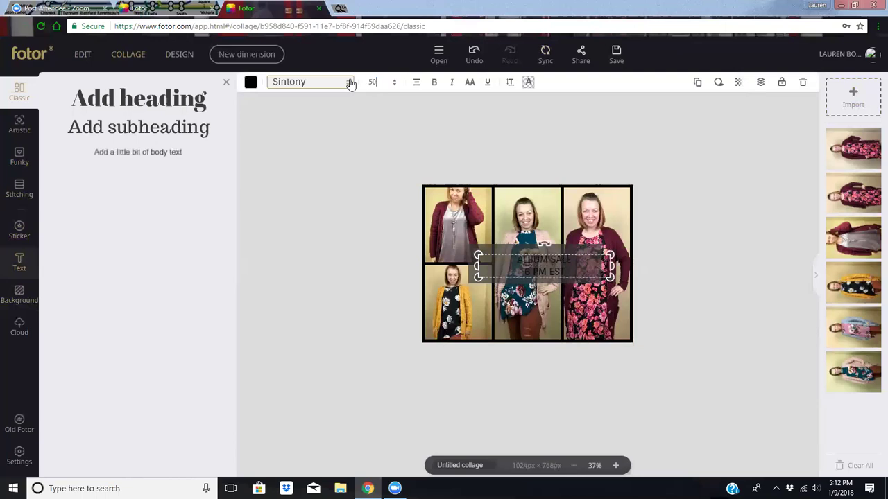
click(542, 264)
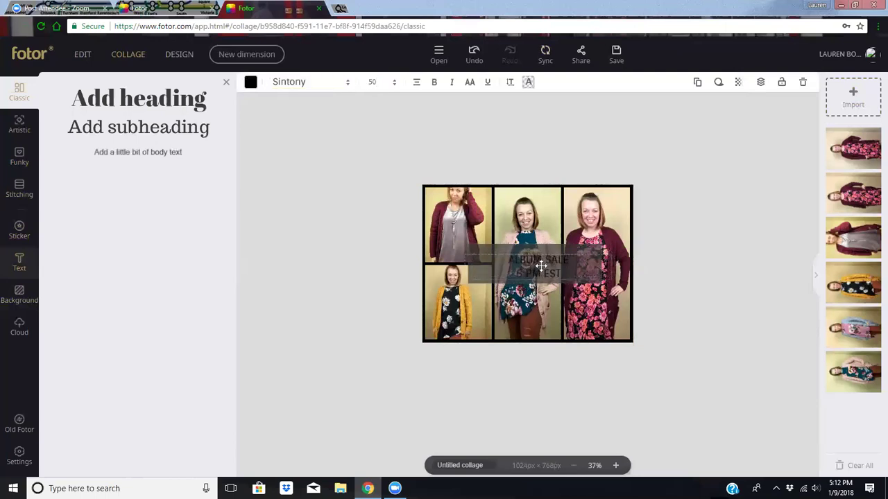
click(251, 82)
click(333, 244)
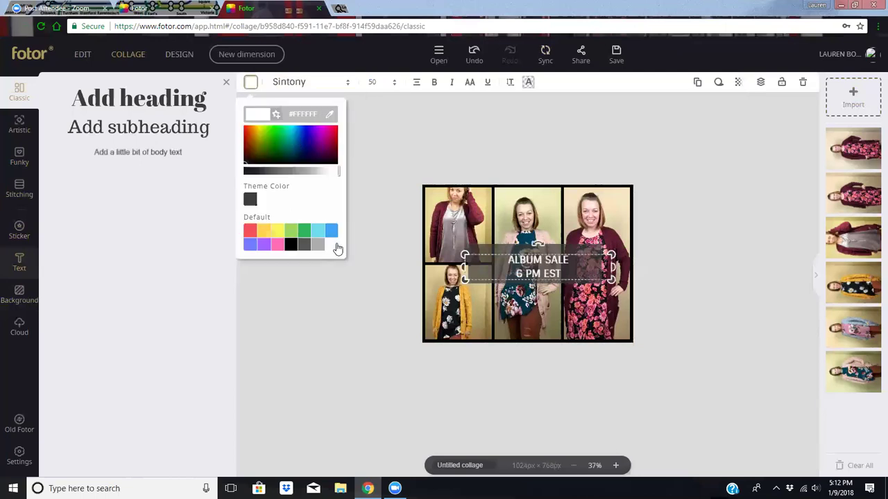
click(676, 295)
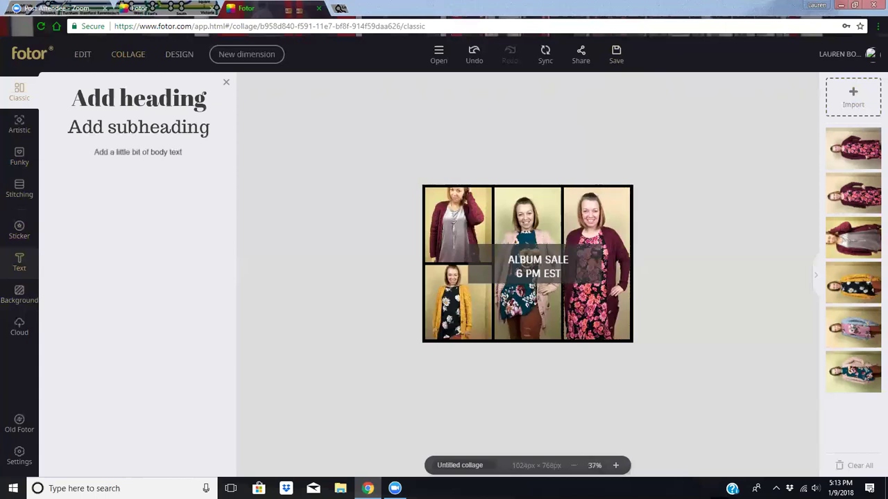
- Download the collage as JPG file 'fb group cover 110' and close the confirmation
click(615, 61)
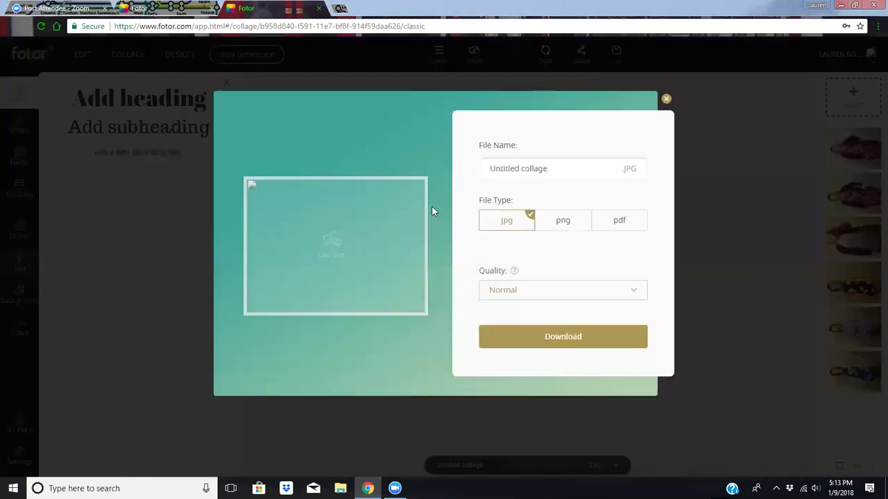
click(567, 168)
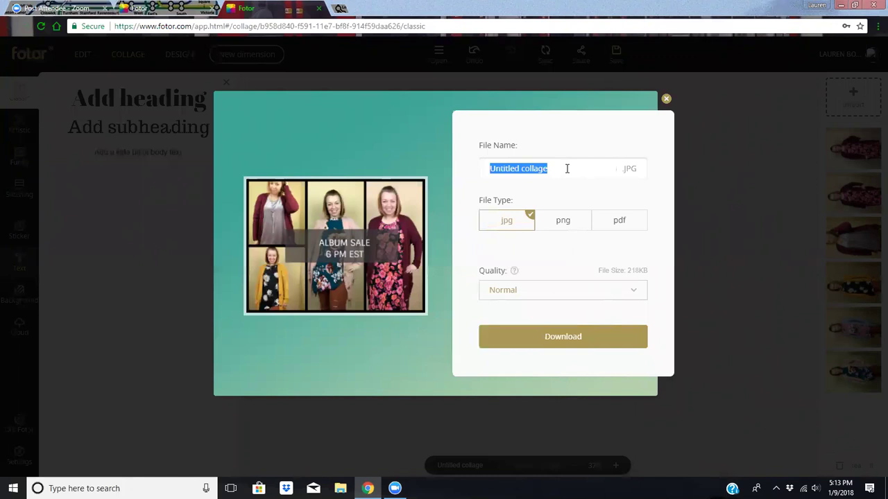
text(f)
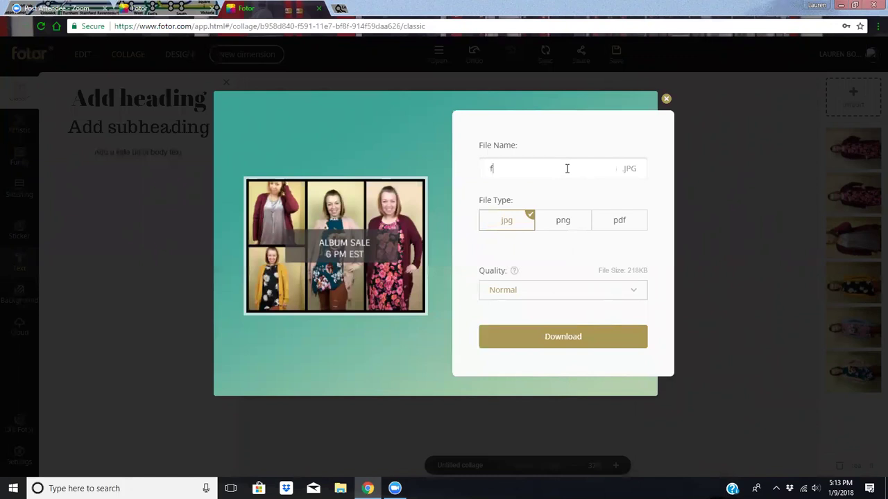
text(lbum)
key(BackSpace)
text(fb cover)
key(BackSpace)
key(BackSpace)
key(BackSpace)
text(group cover)
text(110)
click(563, 339)
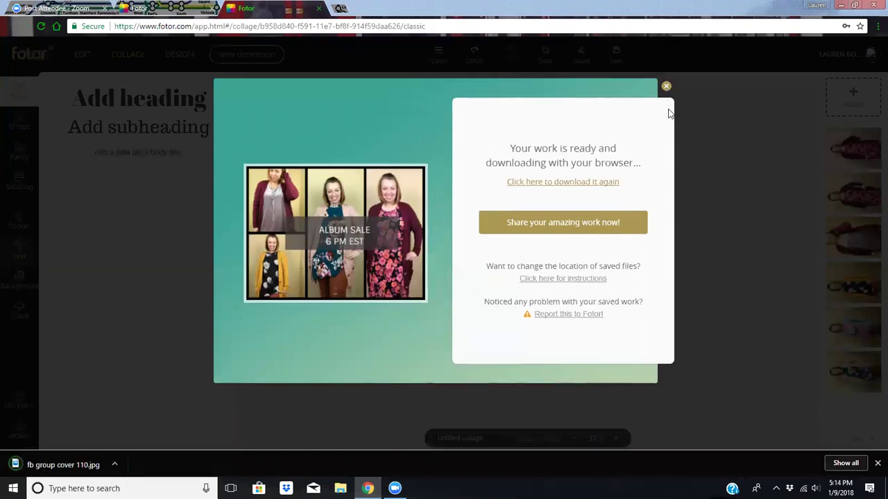
click(687, 165)
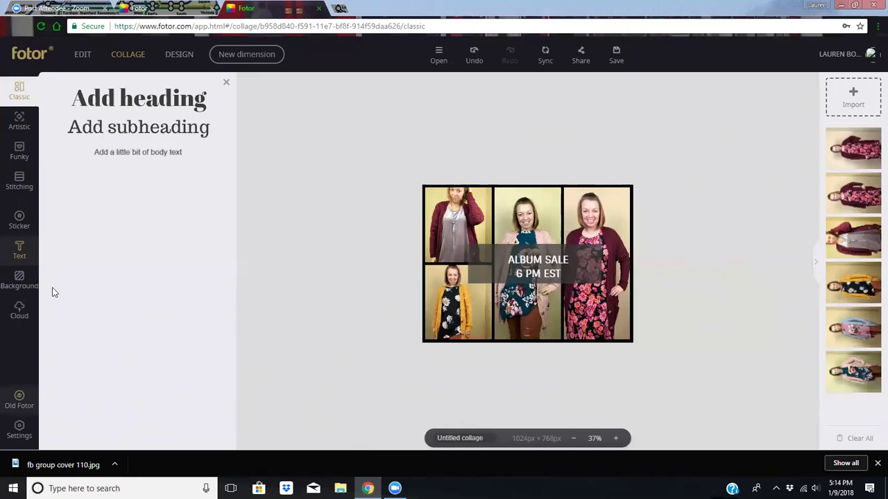
click(459, 438)
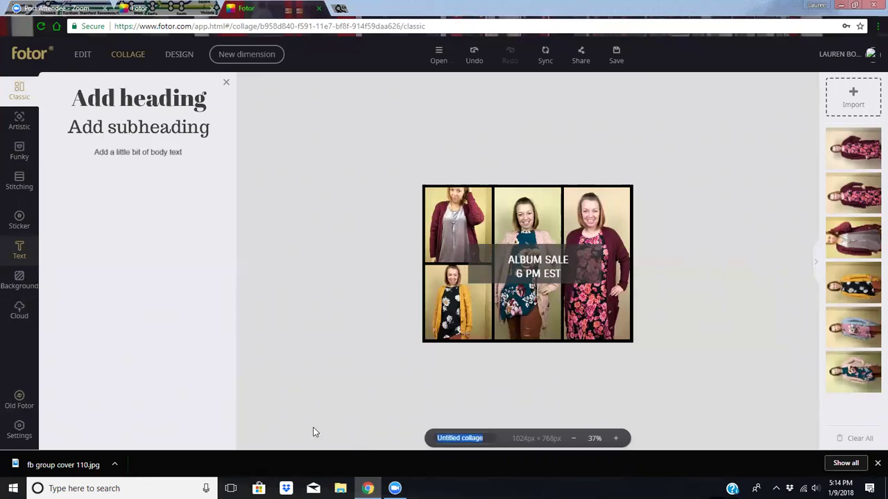
- Resize the collage canvas to 1366x768 from the Classic size list
click(166, 377)
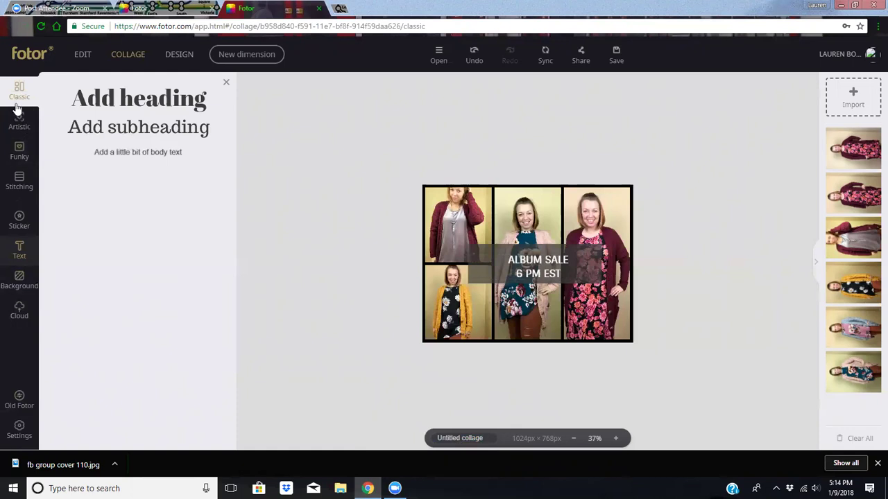
click(226, 85)
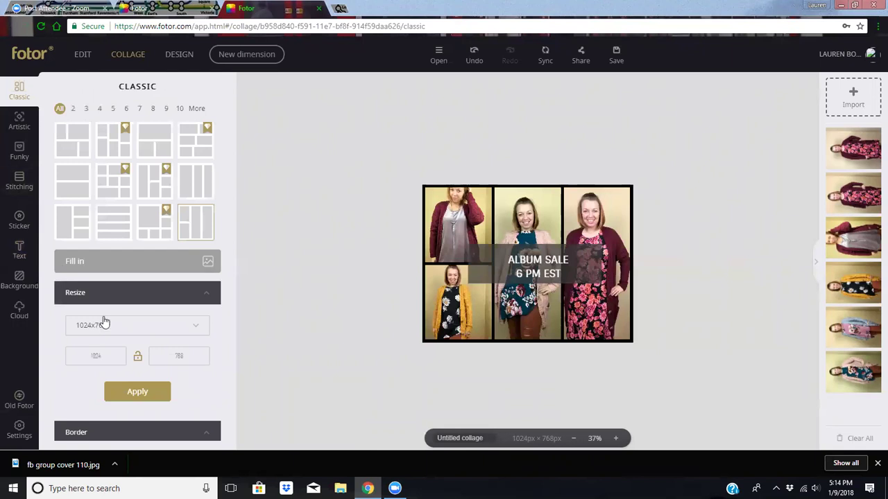
click(135, 328)
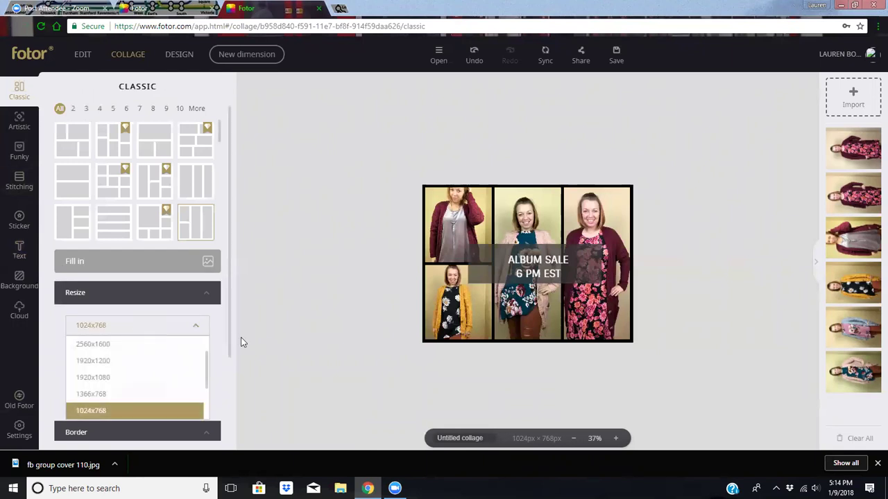
click(212, 362)
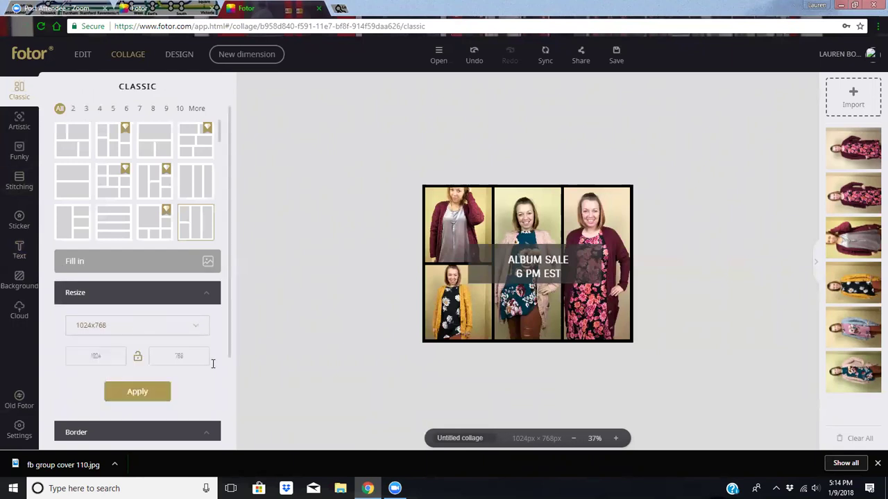
click(133, 334)
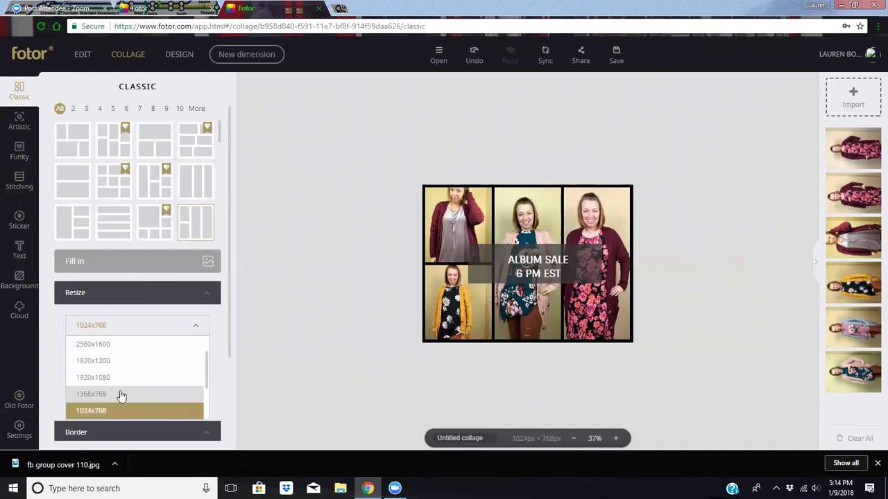
scroll(119, 394, down, 3)
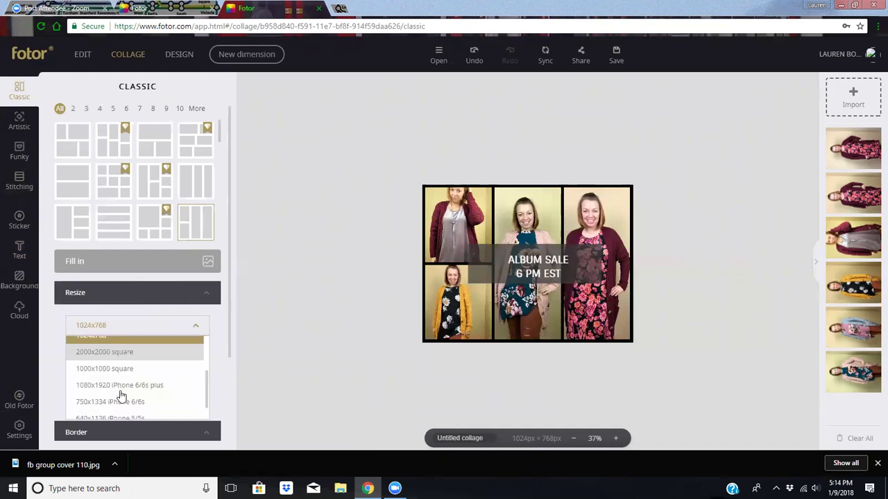
scroll(119, 395, up, 2)
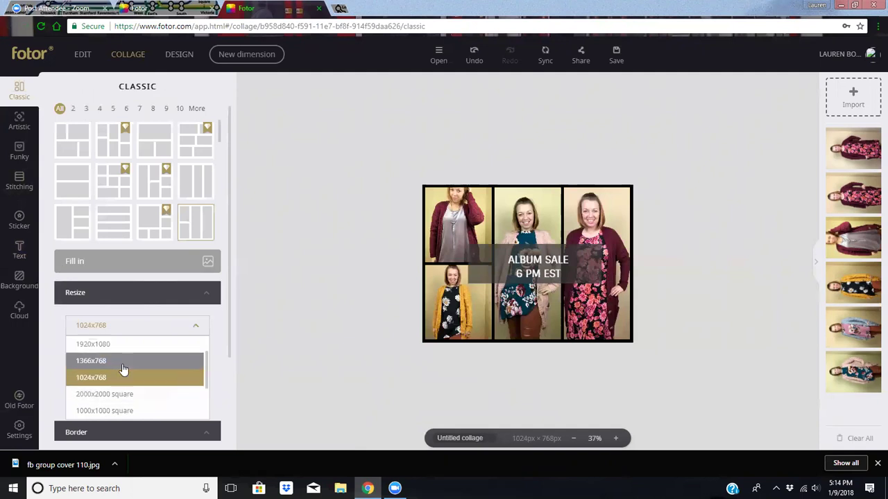
click(123, 362)
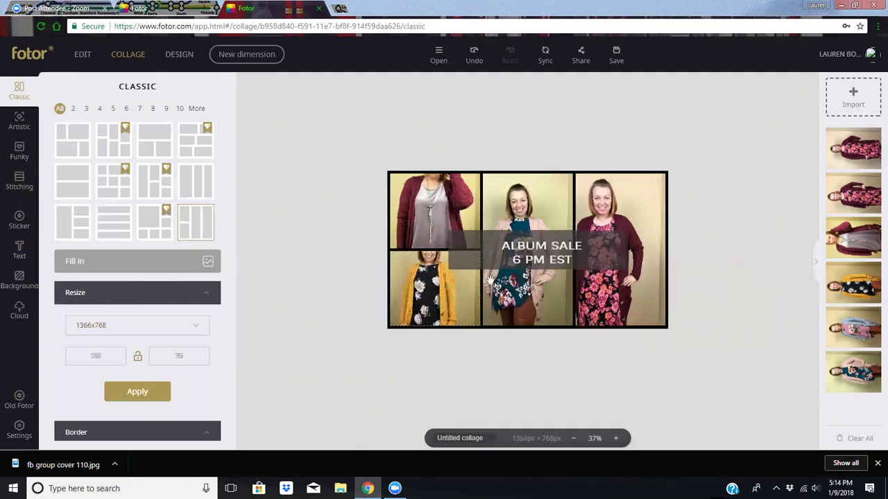
- Reframe the bottom-left, top-left, right and middle photos so the faces show
drag(432, 291, 451, 294)
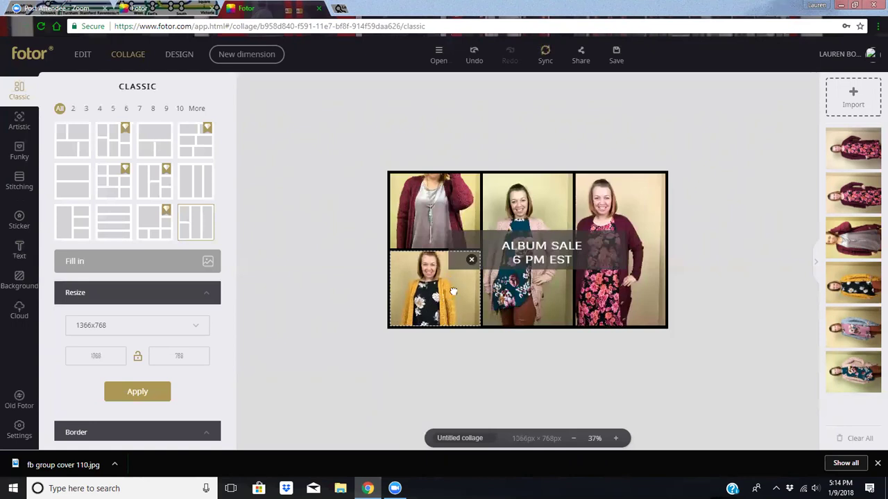
click(435, 211)
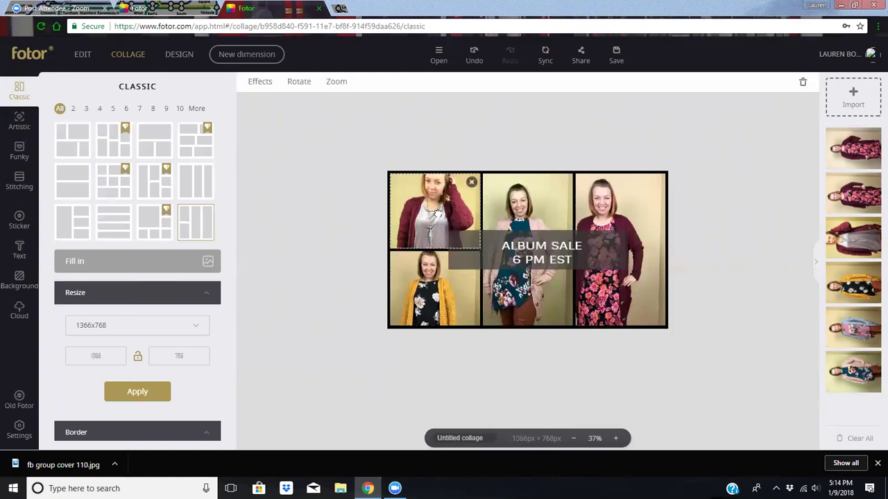
click(619, 222)
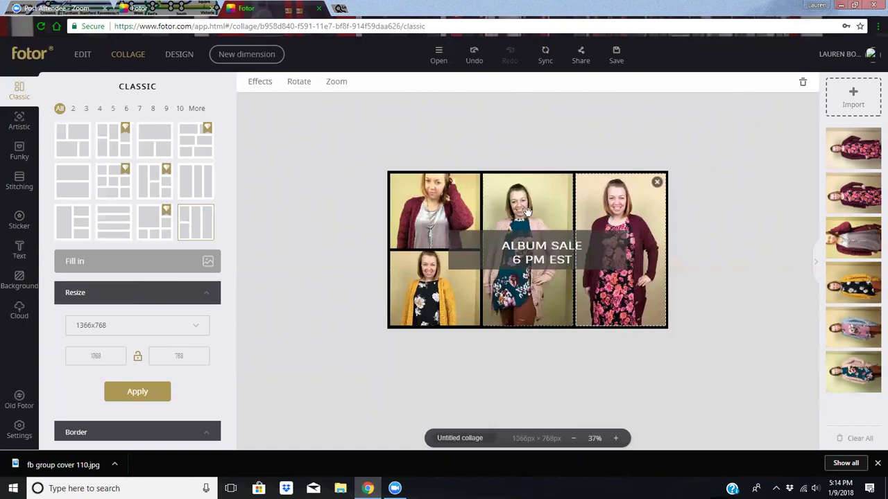
click(524, 211)
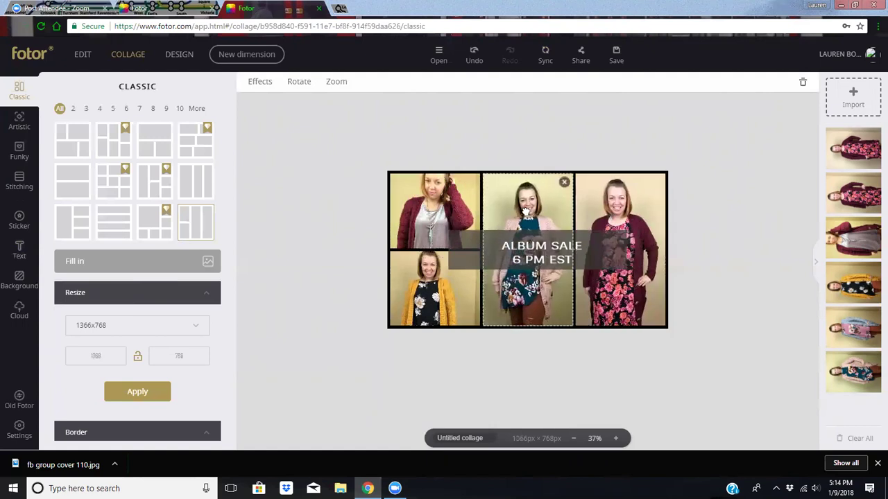
- Export the 1366x768 collage as 'fb event cover 110.jpg' and close the confirmation
click(616, 56)
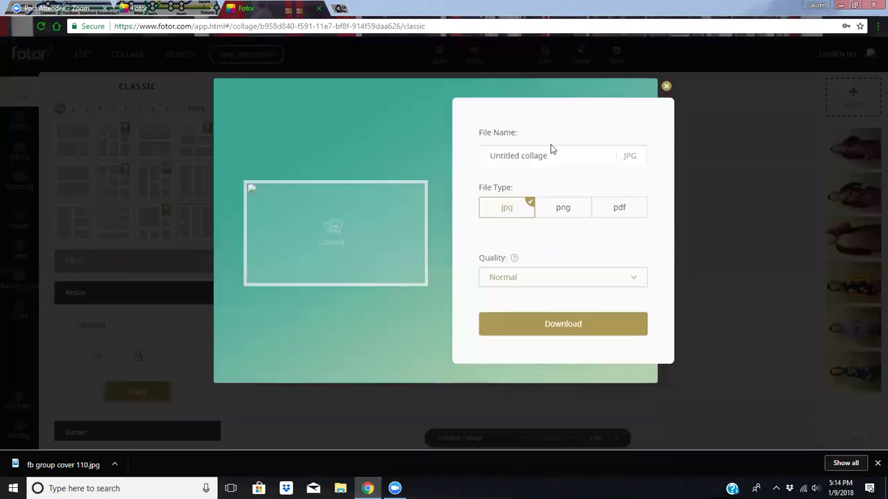
drag(557, 154, 456, 160)
text(fb eve)
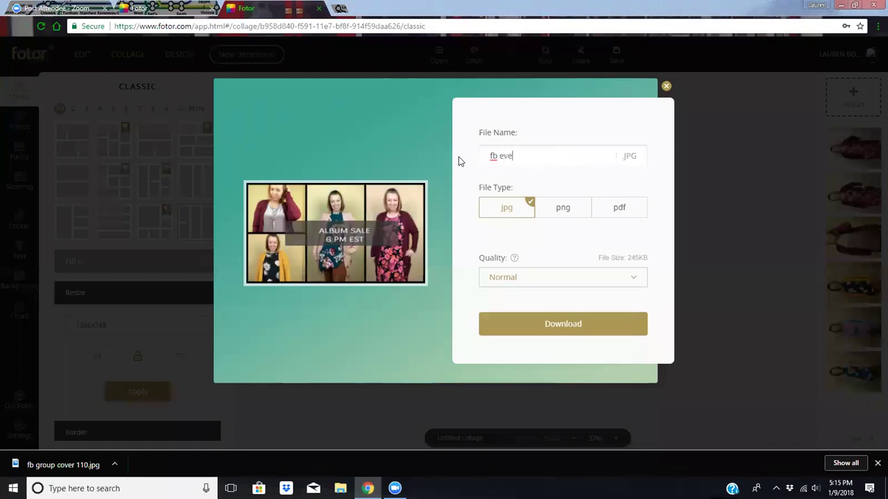
text(nt cover 110)
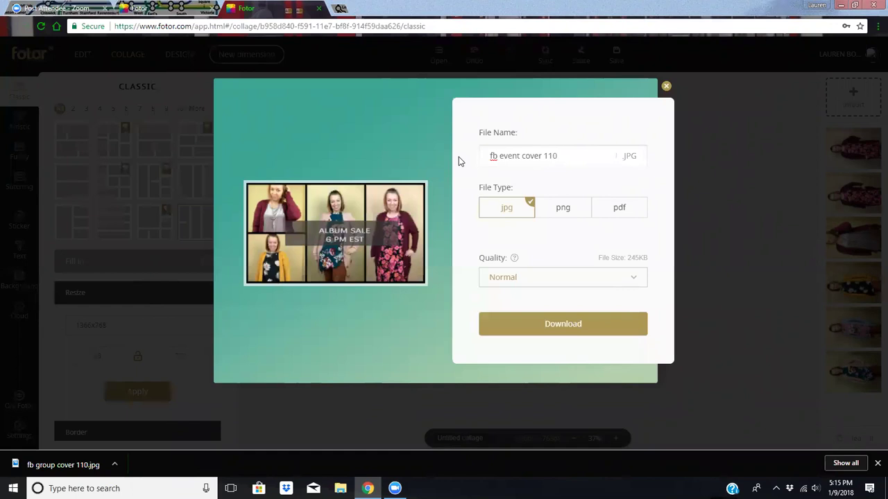
click(565, 325)
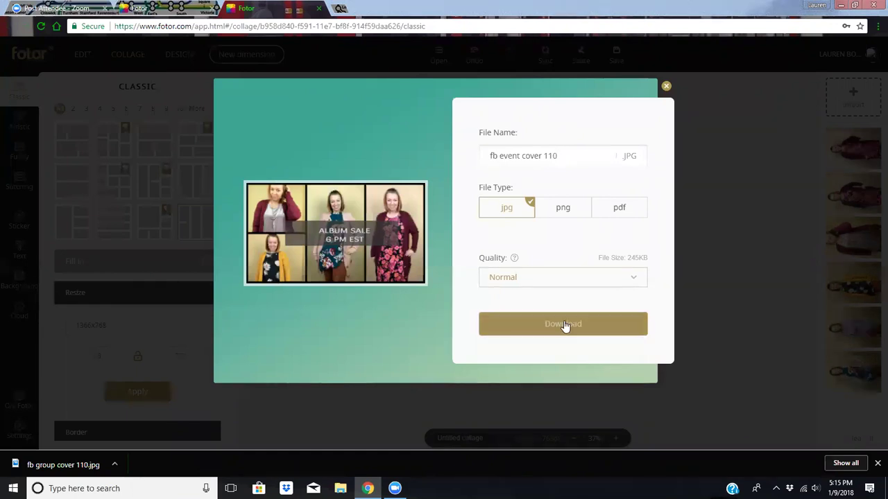
click(666, 88)
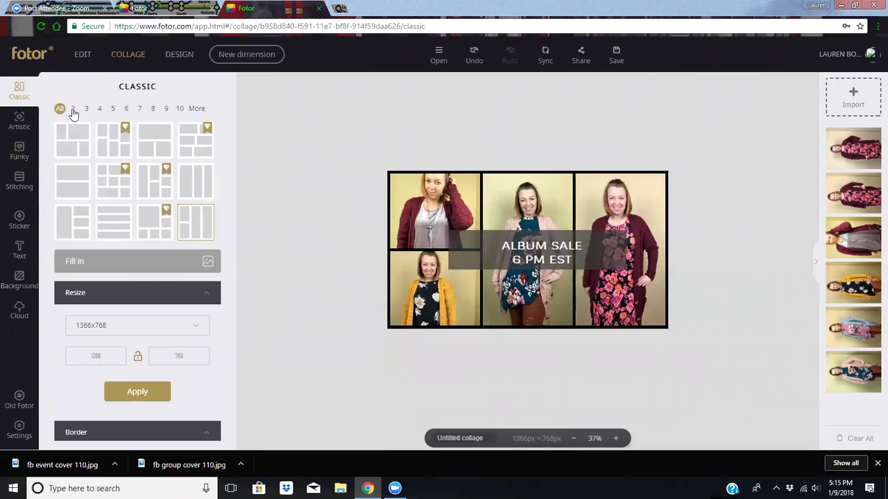
- Leave the collage page for a new design and dismiss Chrome's download bar
click(184, 58)
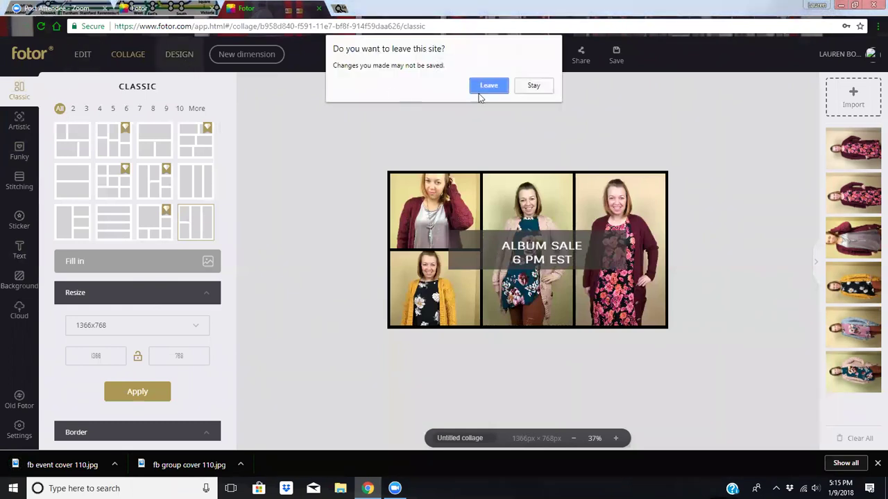
click(486, 88)
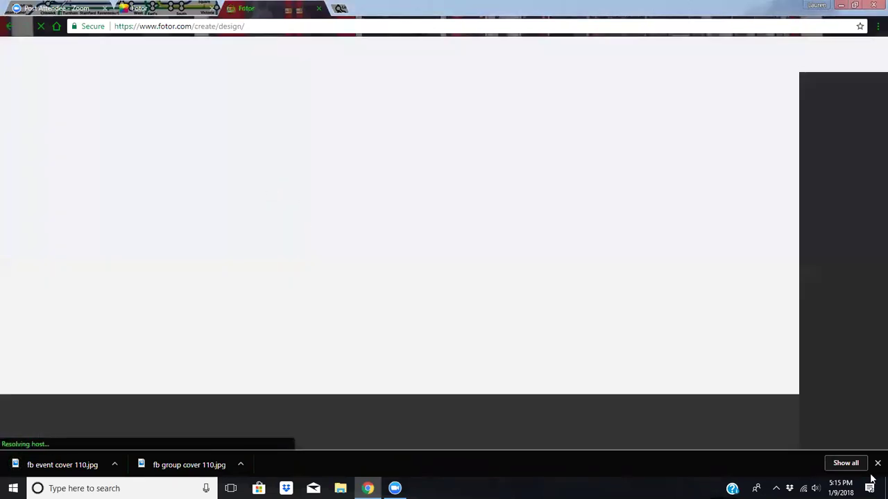
click(876, 464)
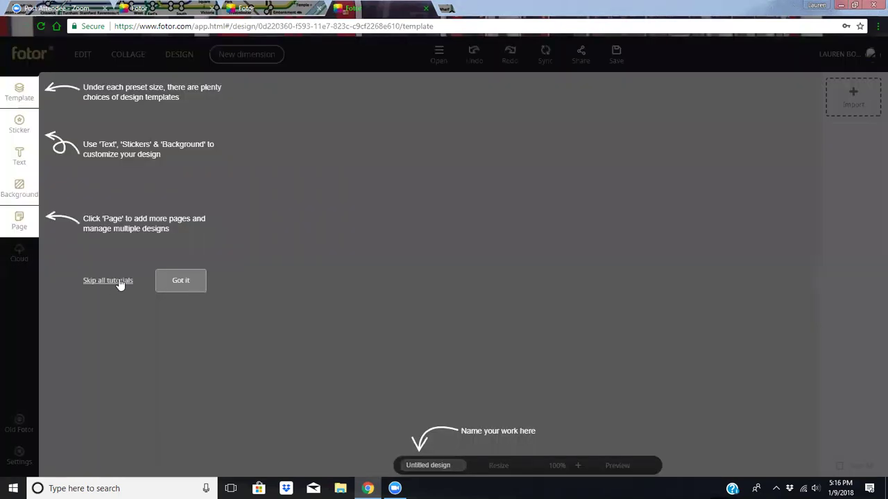
- Dismiss the tutorial tips and apply the peach 'It takes big heart to teach little minds' template
click(184, 289)
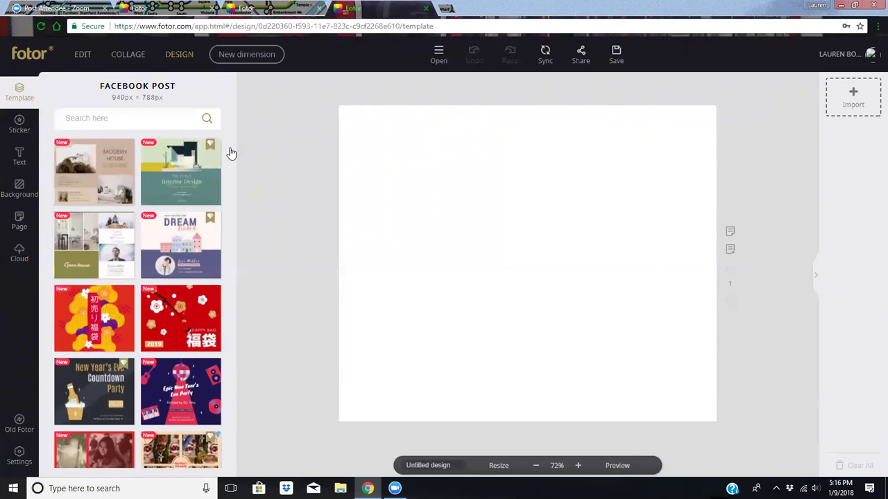
scroll(231, 157, down, 3)
drag(231, 157, 231, 164)
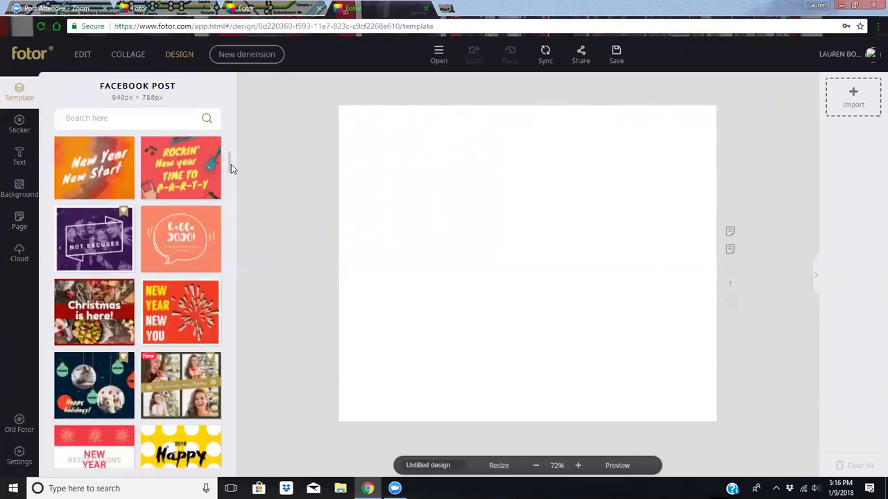
drag(231, 164, 231, 170)
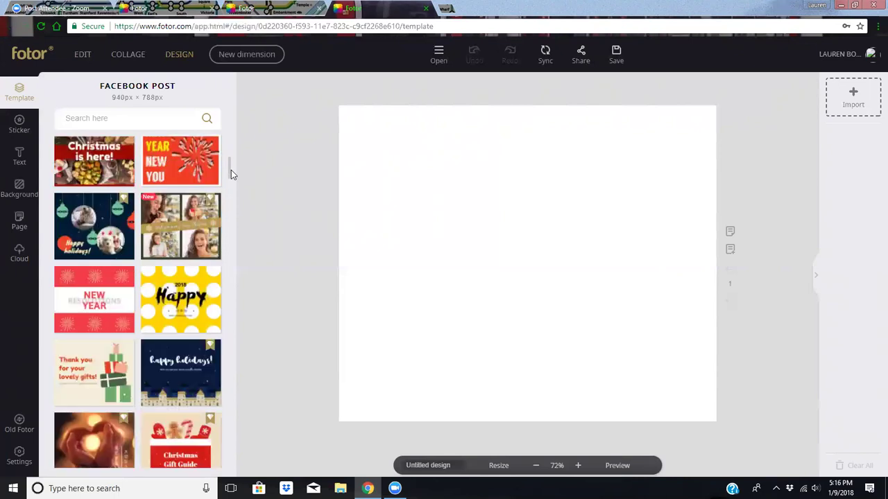
drag(231, 169, 232, 243)
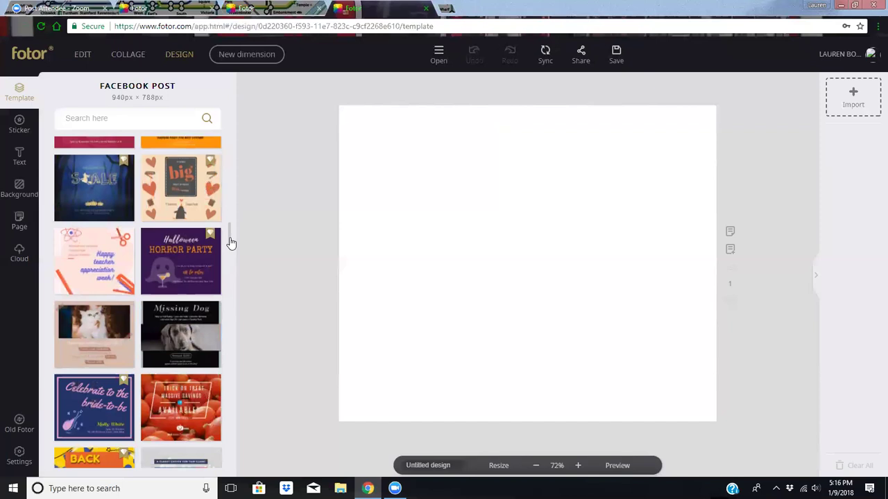
click(176, 210)
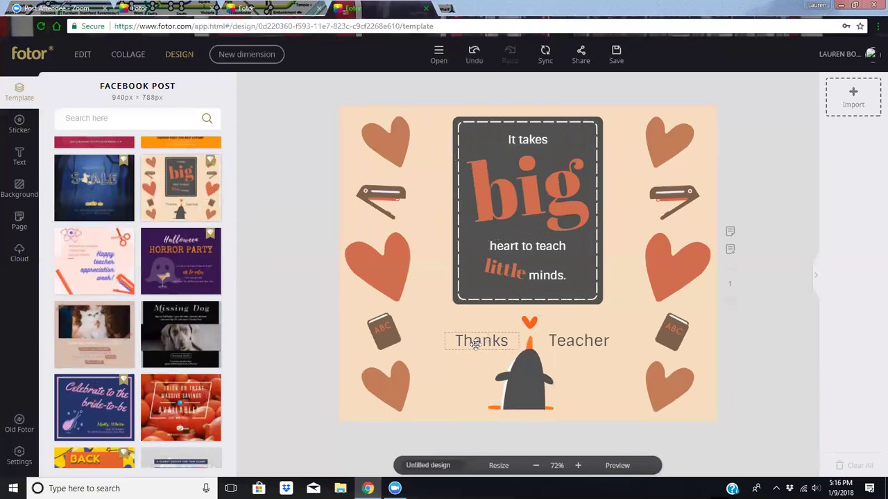
- Delete both books and both staplers, undoing once and deleting the right stapler again
click(378, 333)
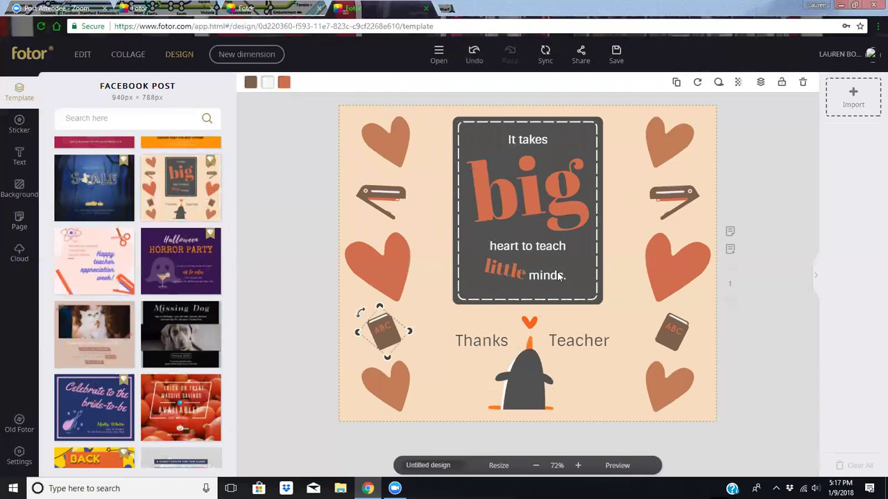
click(802, 83)
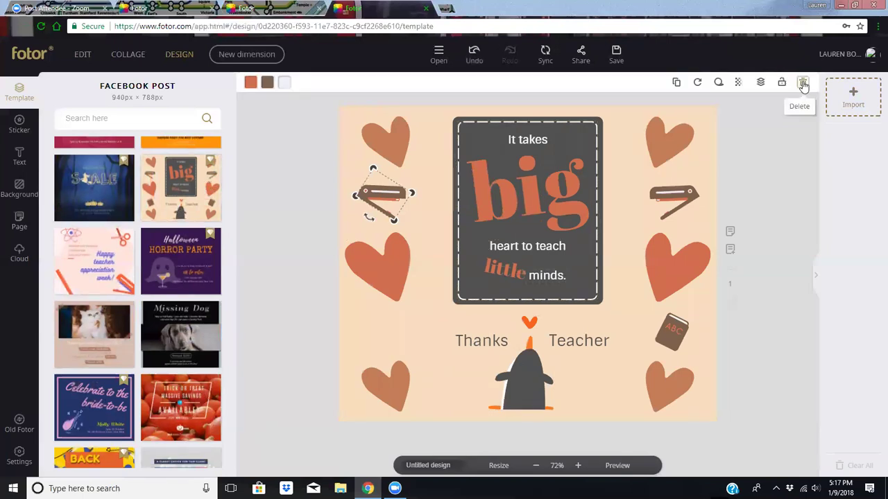
click(802, 82)
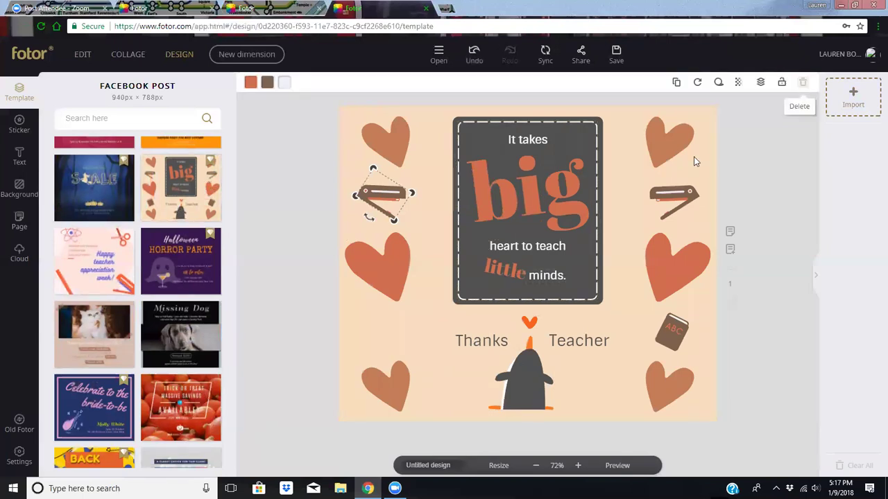
click(802, 83)
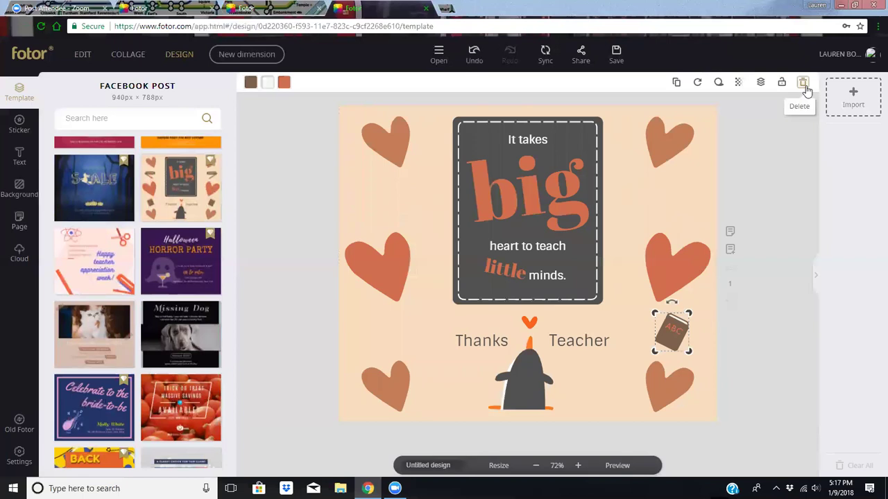
click(479, 59)
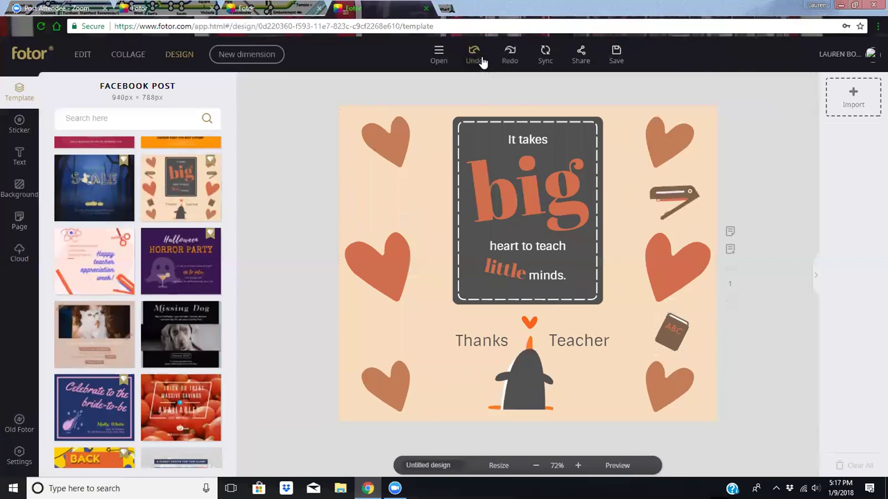
click(690, 202)
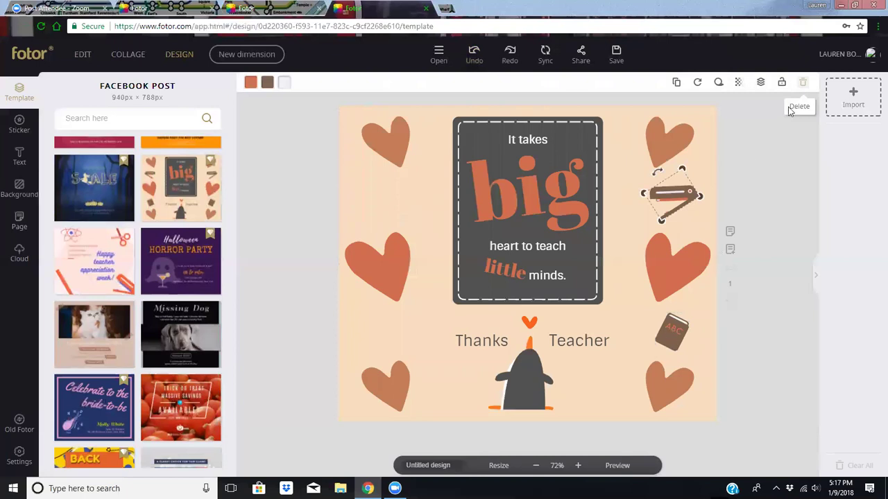
click(803, 81)
click(803, 82)
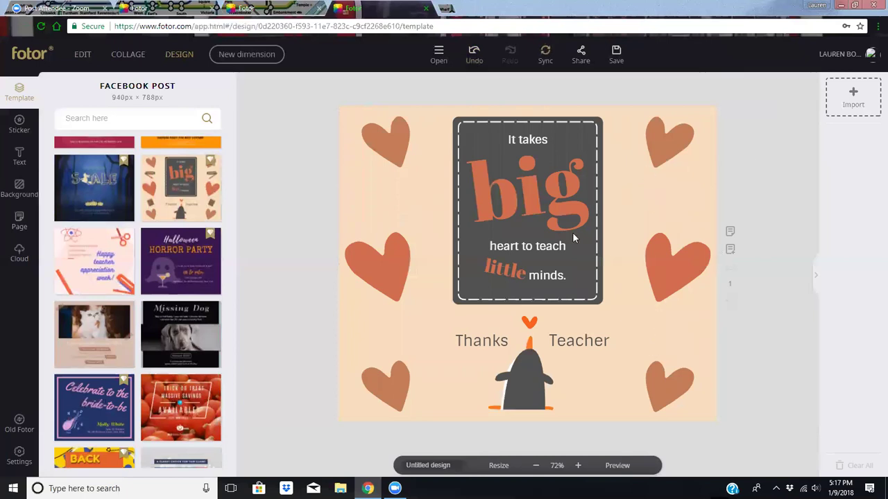
click(490, 342)
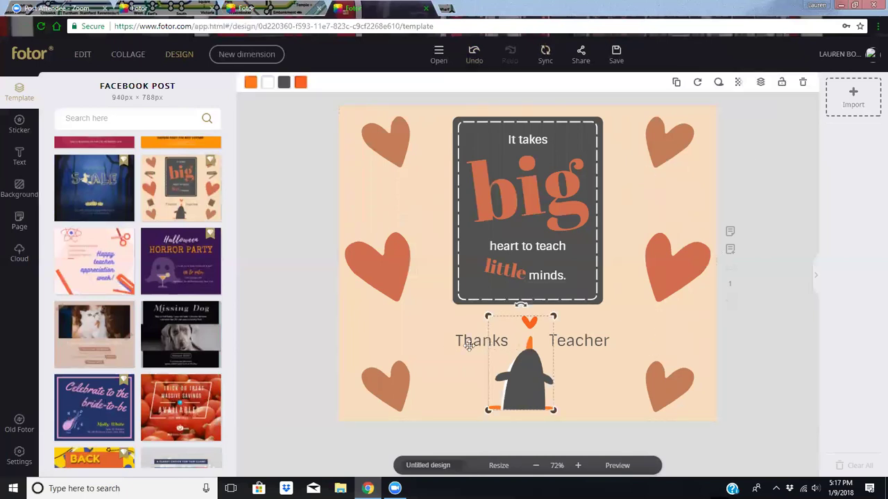
click(469, 345)
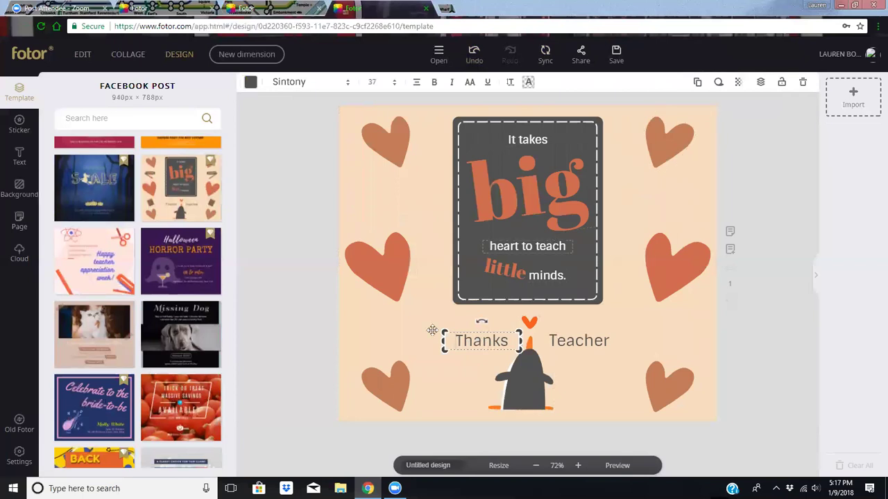
- Delete the Thanks text and change the Teacher caption to SHOPWIT in a wider box
click(803, 84)
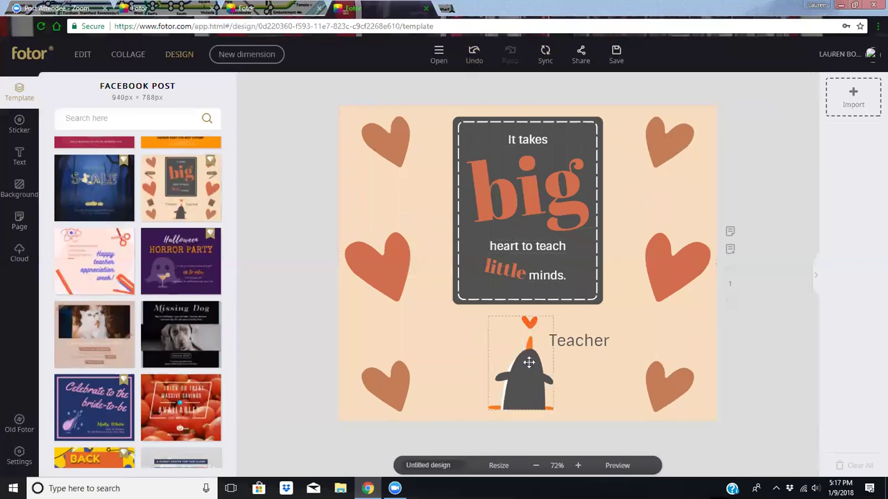
drag(528, 362, 505, 409)
double_click(531, 411)
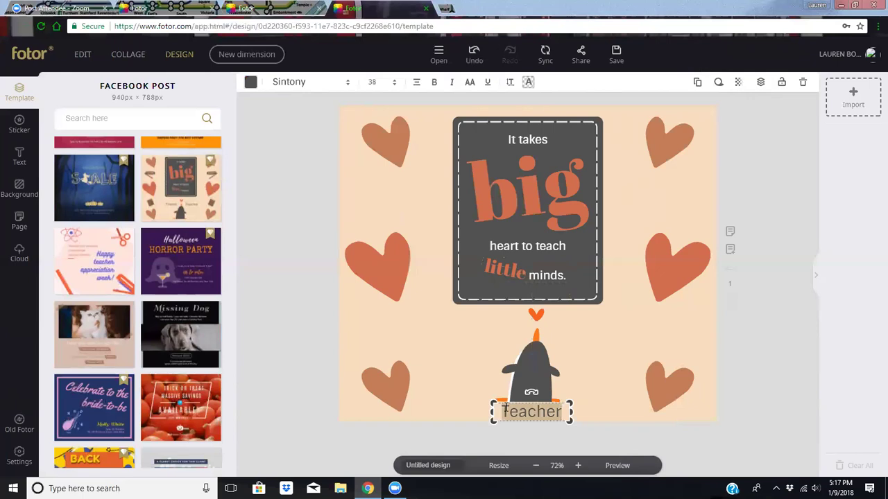
text(SHO)
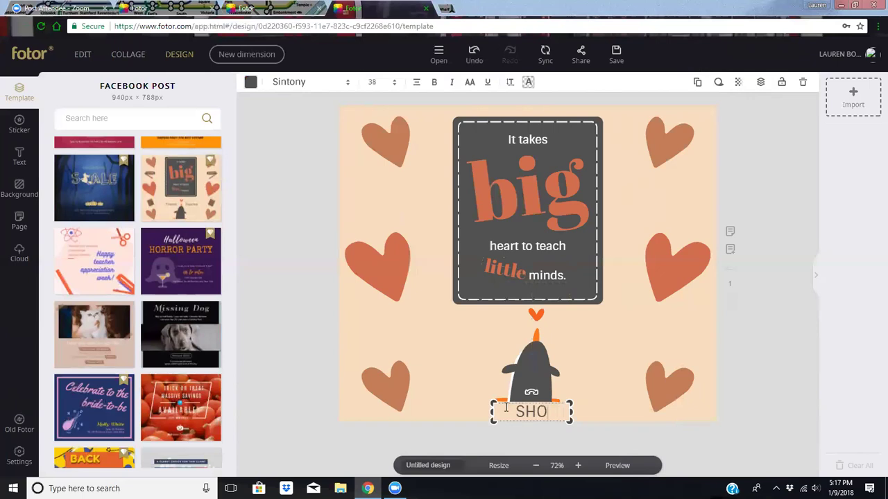
text(PWIT)
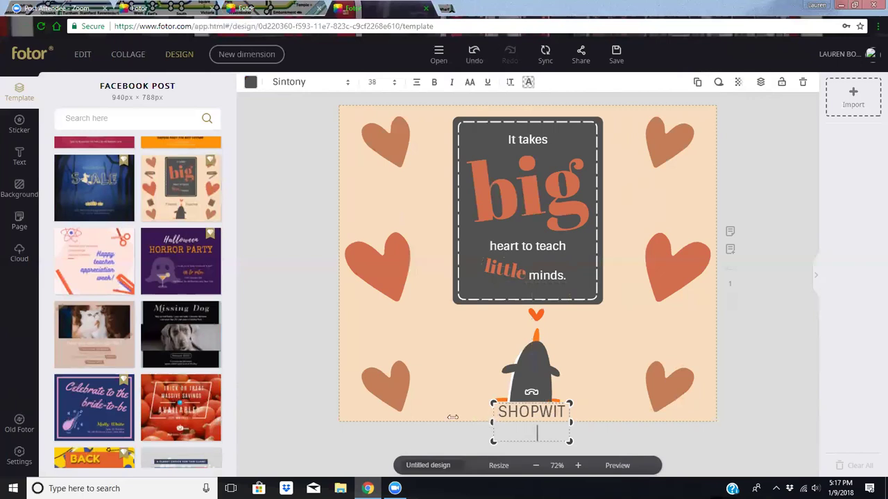
drag(411, 416, 406, 416)
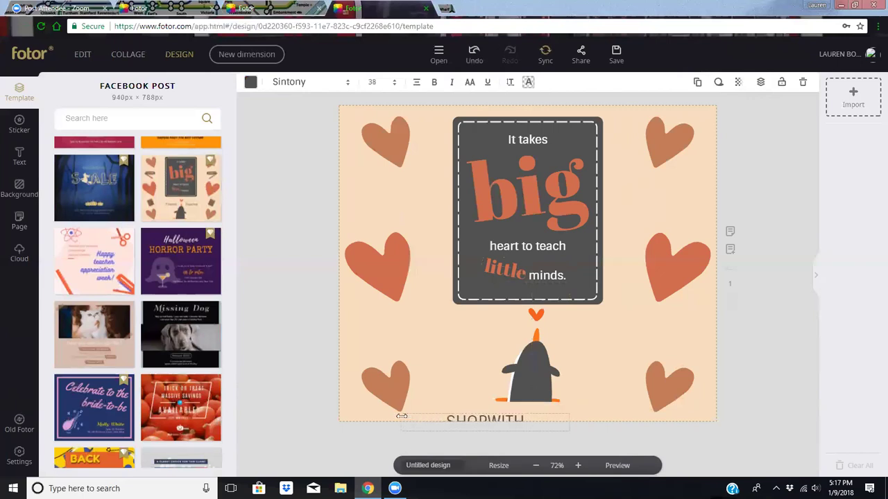
click(563, 423)
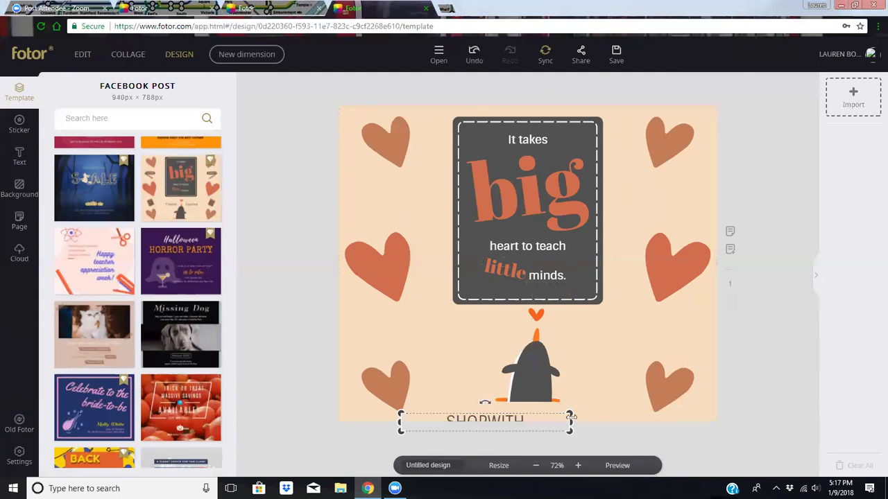
drag(620, 416, 655, 414)
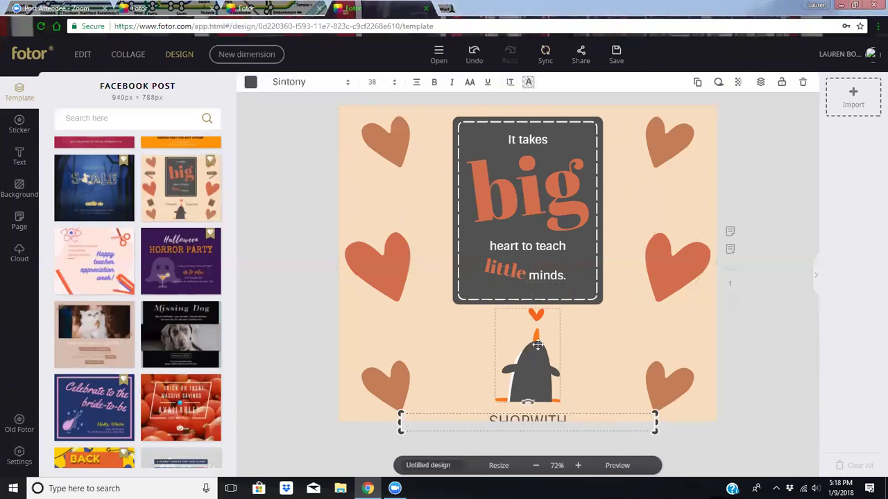
- Enlarge the penguin slightly and position it beneath the text panel
drag(538, 350, 539, 355)
mouse_move(497, 322)
mouse_down()
mouse_move(493, 313)
mouse_move(505, 328)
mouse_up()
mouse_move(538, 358)
mouse_down()
mouse_move(531, 353)
mouse_move(534, 364)
mouse_up()
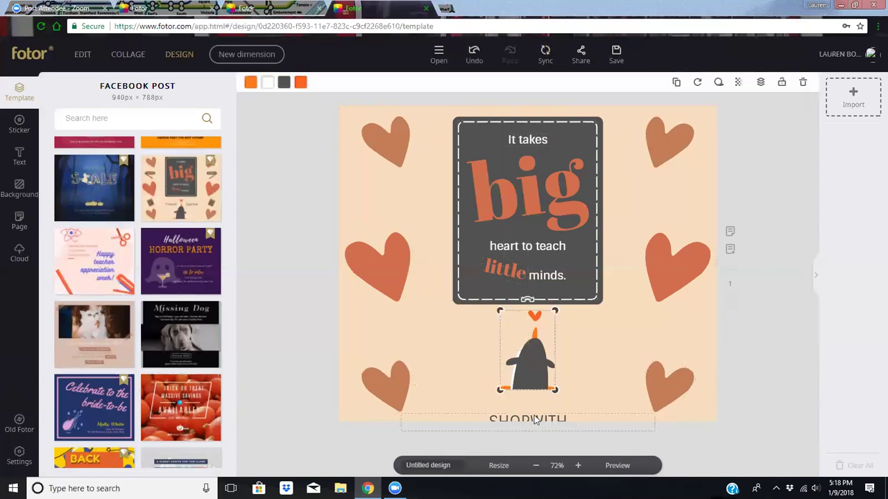
- Move the caption up and append LAUREN.COM so it reads SHOPWITHLAUREN.COM
click(537, 419)
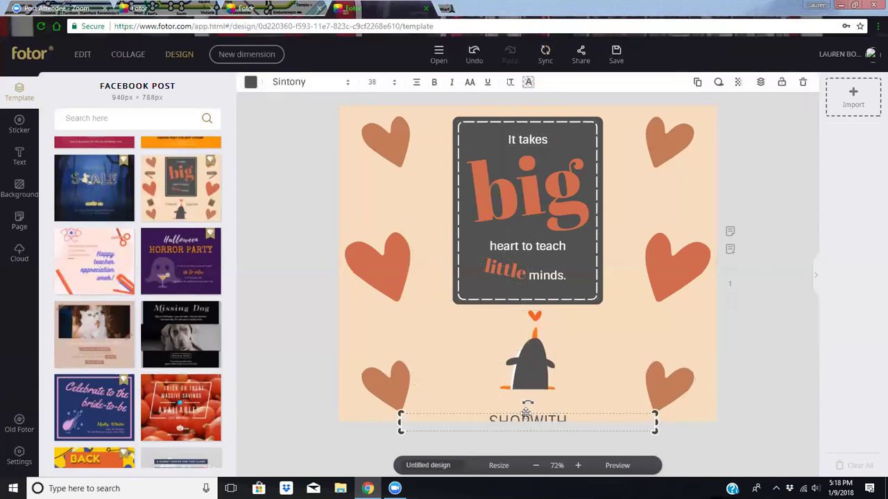
drag(525, 411, 527, 401)
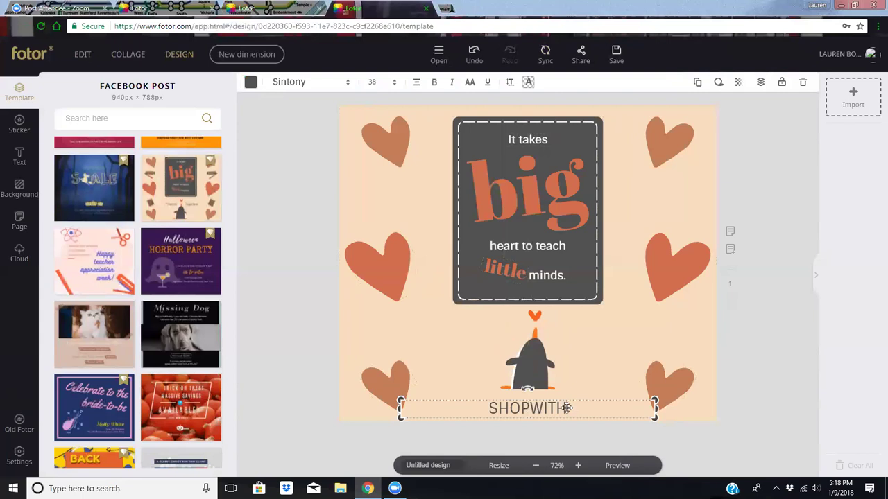
double_click(572, 406)
key(End)
text(LAUREN.CO)
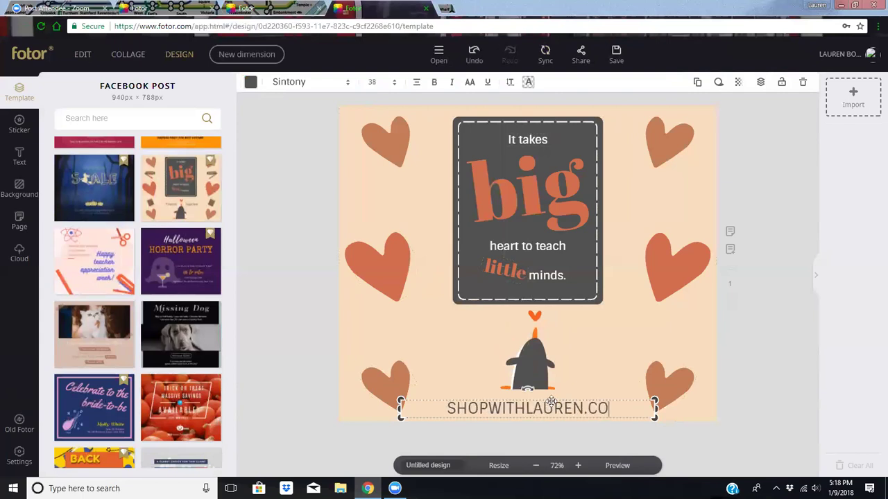
text(M)
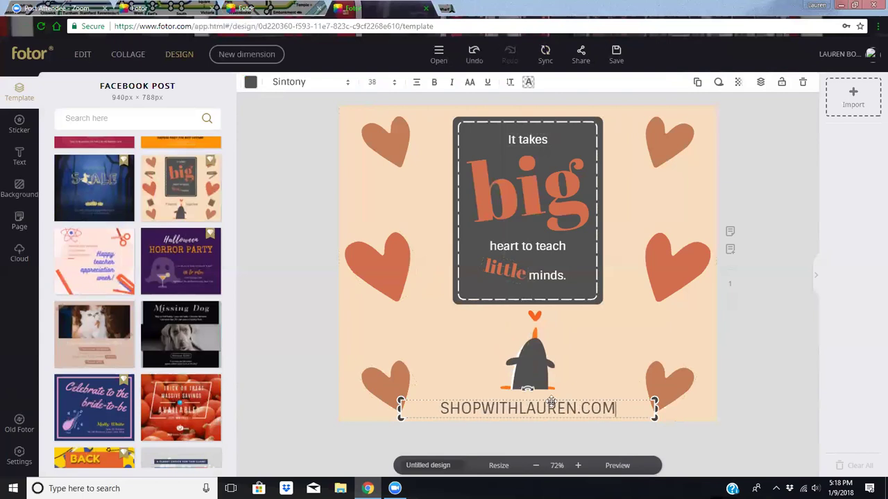
- Set the web address to font size 30 and centre it at the bottom beneath the penguin
click(372, 82)
key(BackSpace)
text(30)
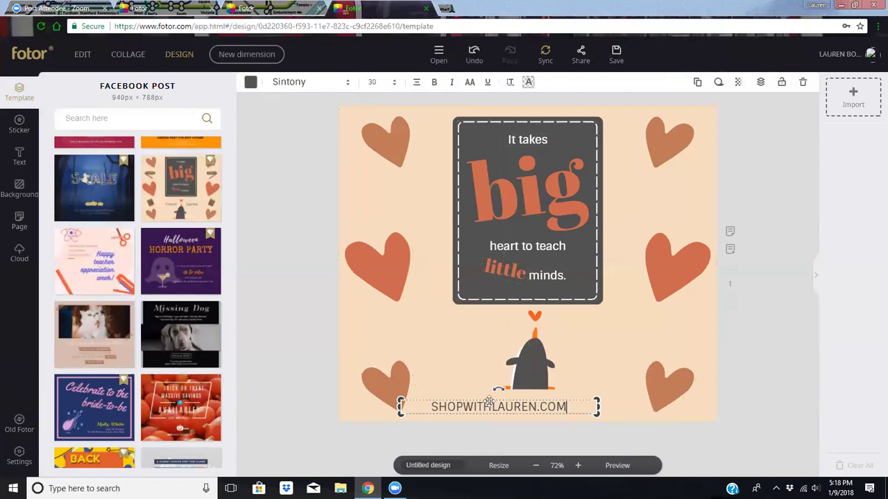
click(514, 407)
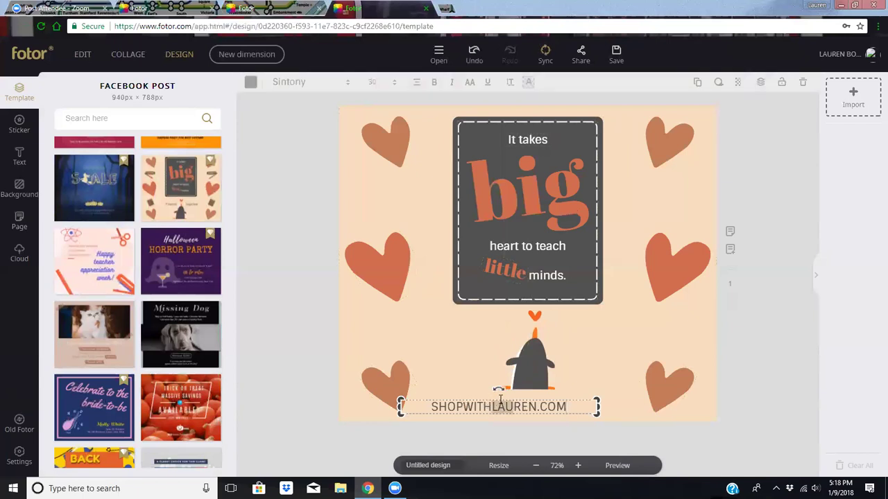
drag(492, 406, 518, 404)
click(518, 404)
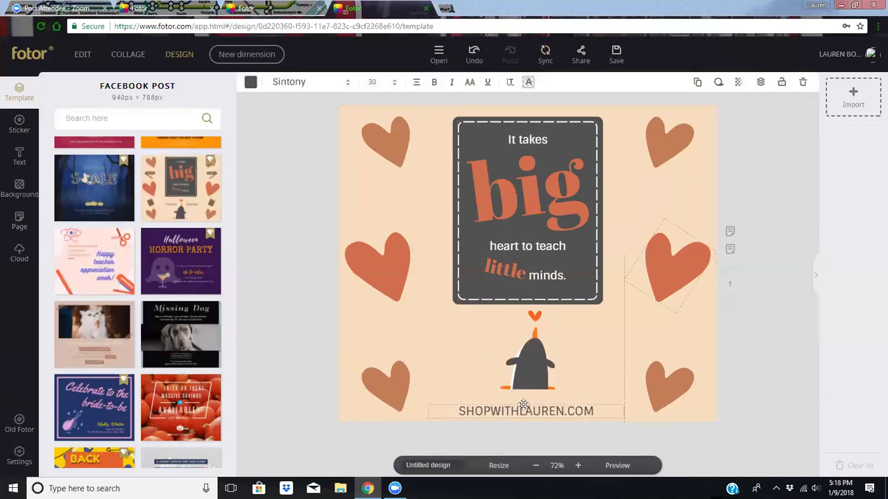
drag(517, 404, 537, 403)
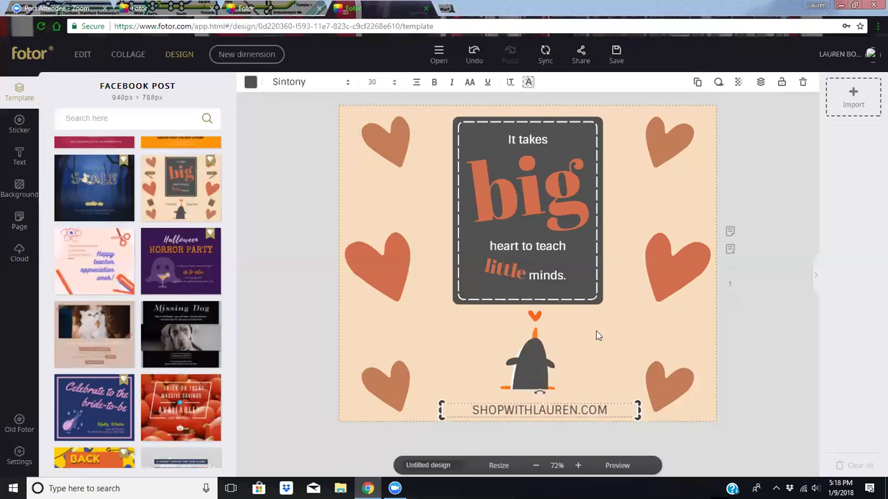
click(563, 314)
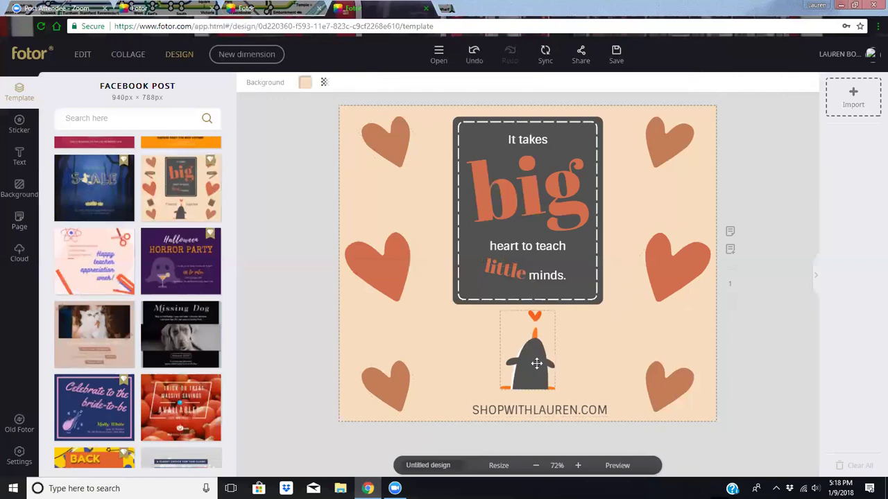
click(537, 363)
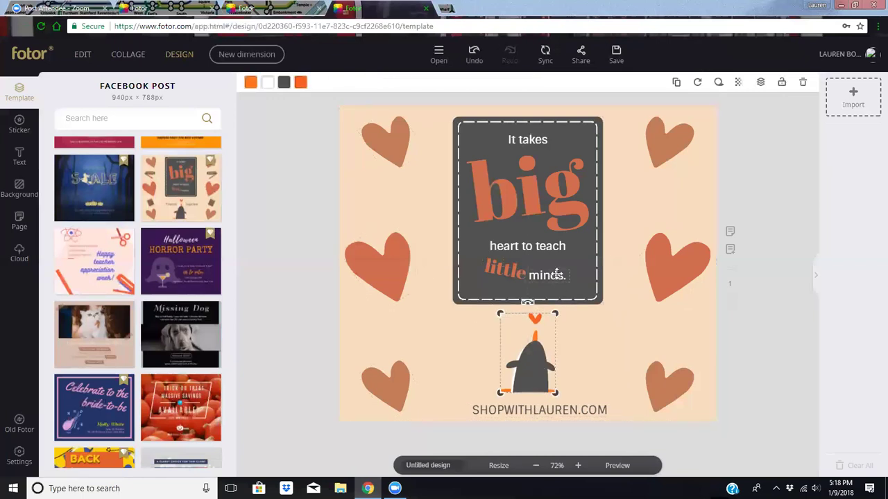
- Delete the minds., little, heart to teach and It takes text boxes, then erase 'big'
key(Tab)
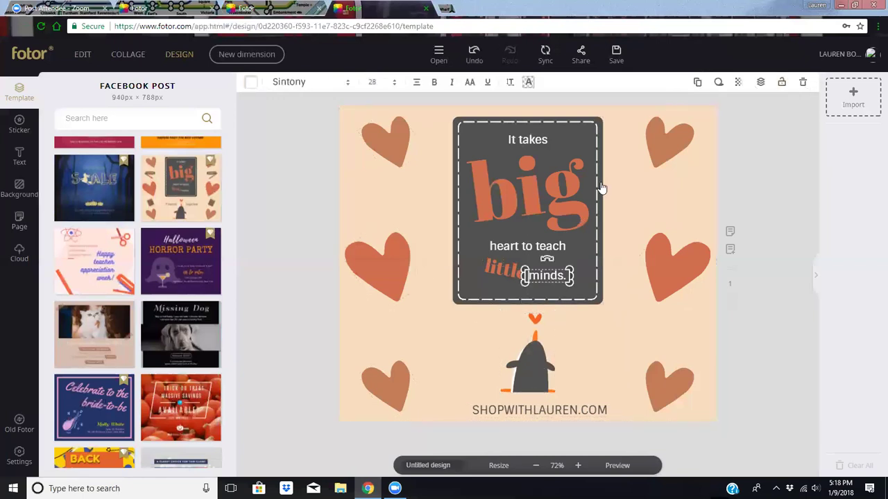
key(Delete)
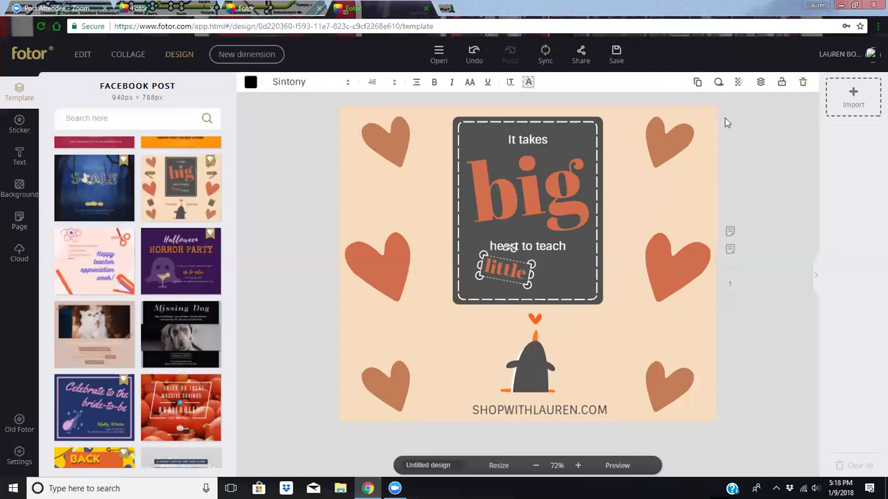
key(Delete)
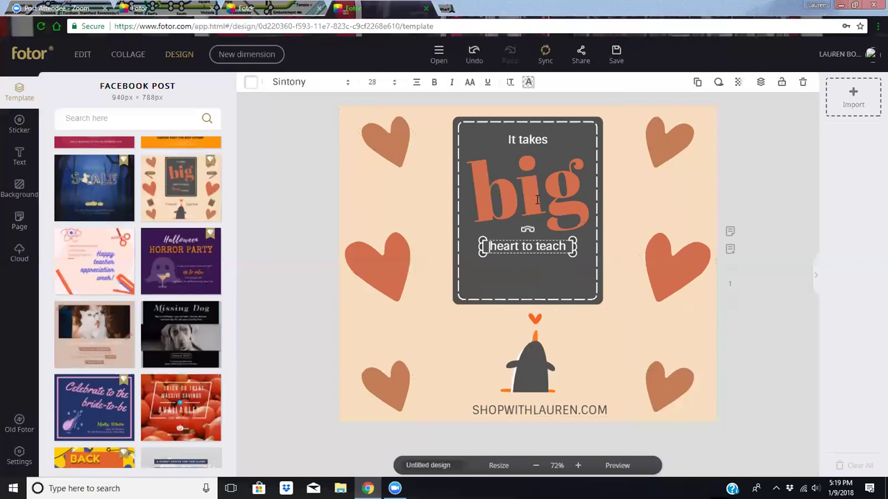
click(803, 84)
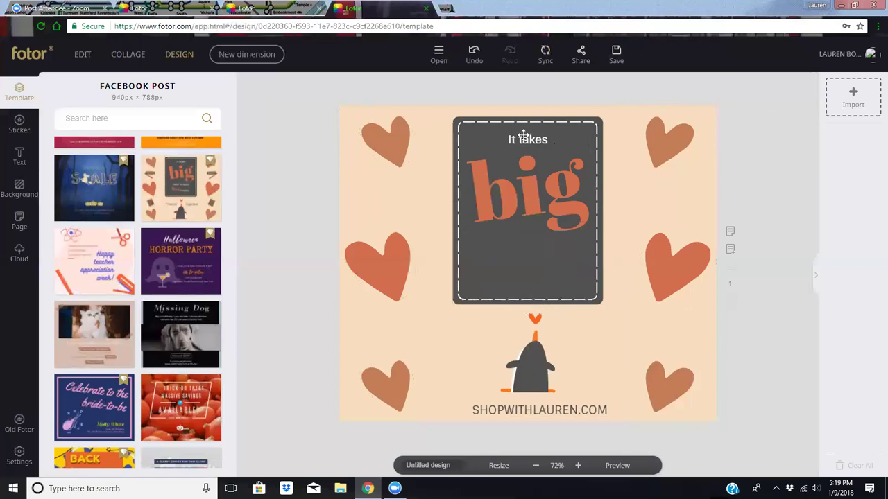
click(801, 84)
click(567, 182)
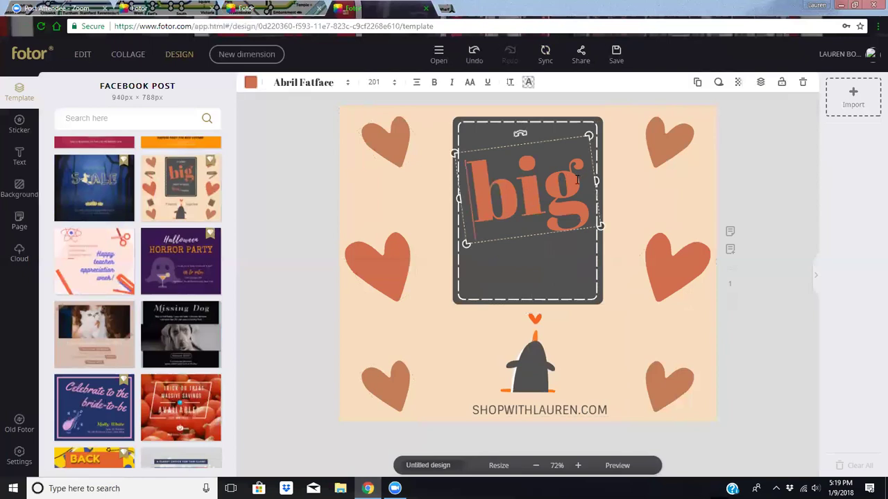
drag(577, 180, 480, 188)
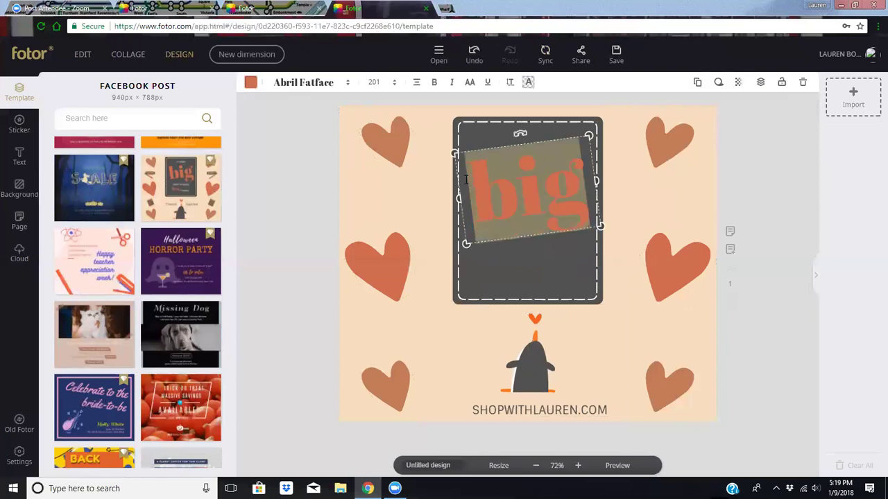
key(BackSpace)
- Set the emptied text box to the Aliquam font at size 50
click(301, 83)
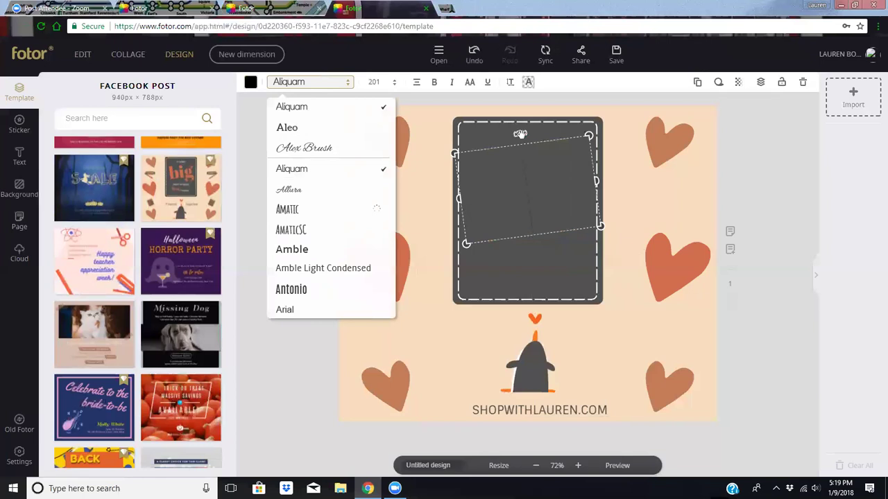
mouse_move(530, 138)
mouse_down()
mouse_move(520, 133)
mouse_move(528, 133)
mouse_up()
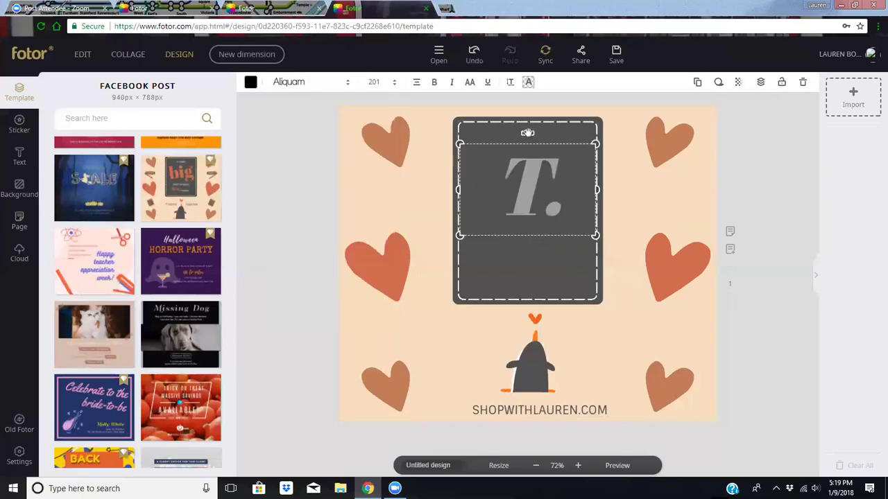
double_click(547, 191)
click(374, 82)
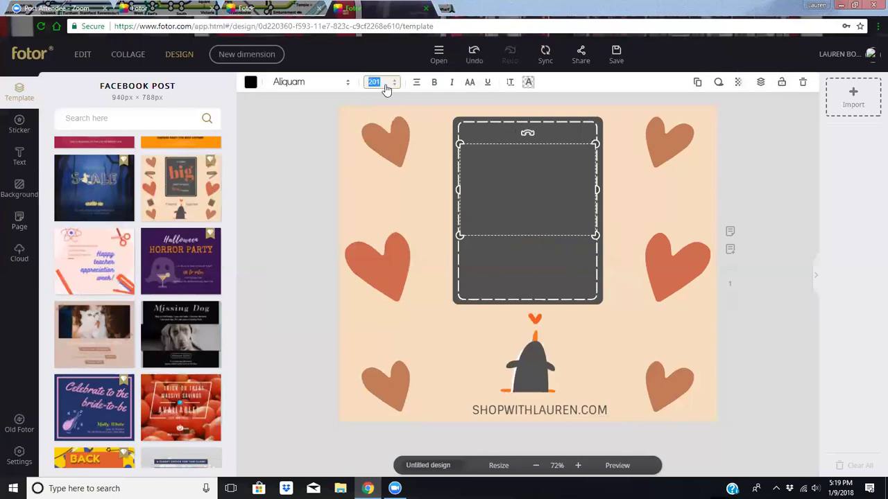
text(50)
click(531, 193)
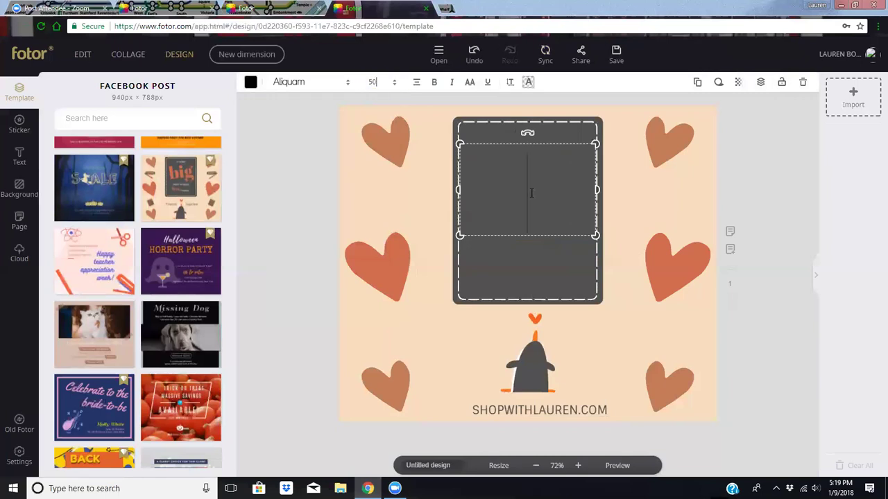
- Type JOPLIN on one line at size 75 and centre it in the dark panel
click(497, 213)
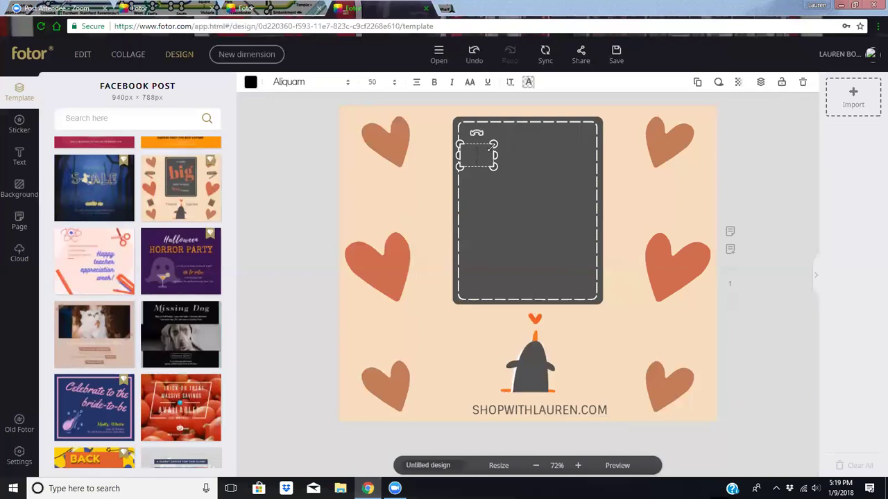
text(JOPLIN)
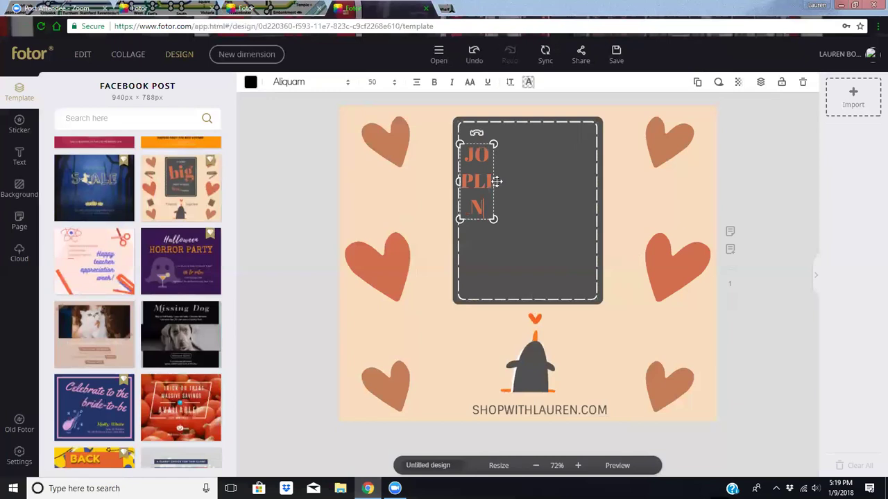
drag(537, 176, 593, 174)
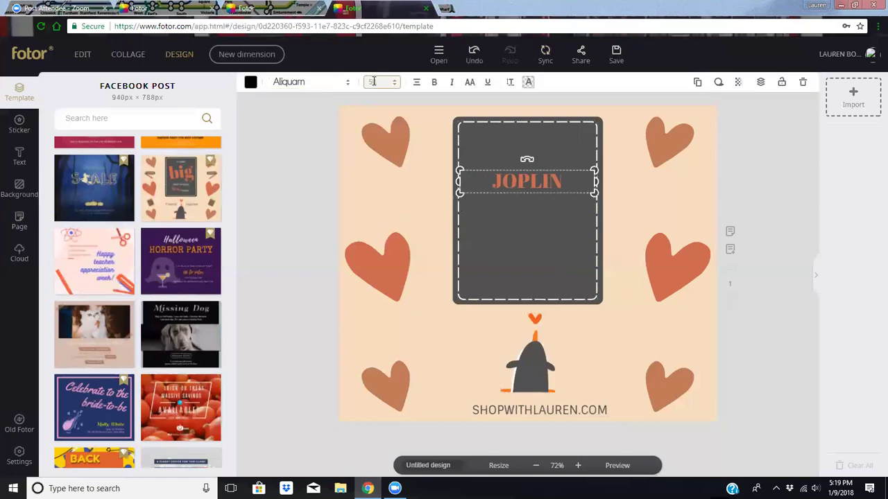
drag(367, 82, 398, 85)
text(75)
key(Return)
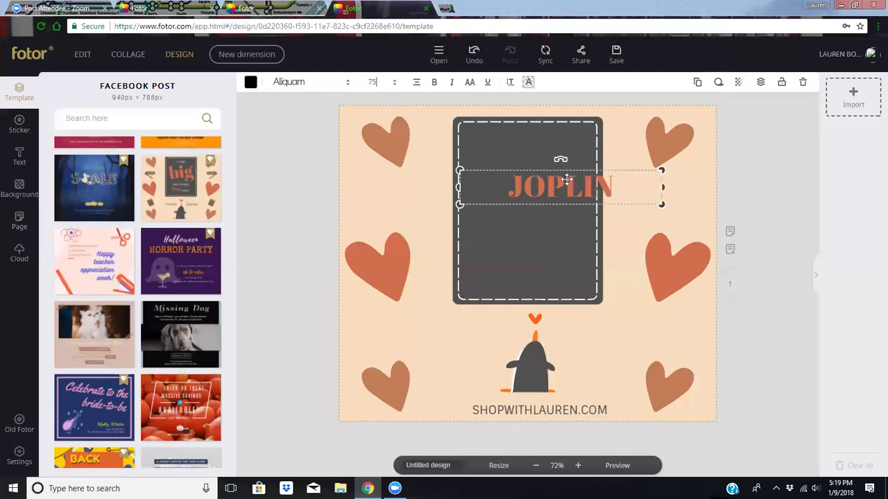
drag(567, 184, 511, 201)
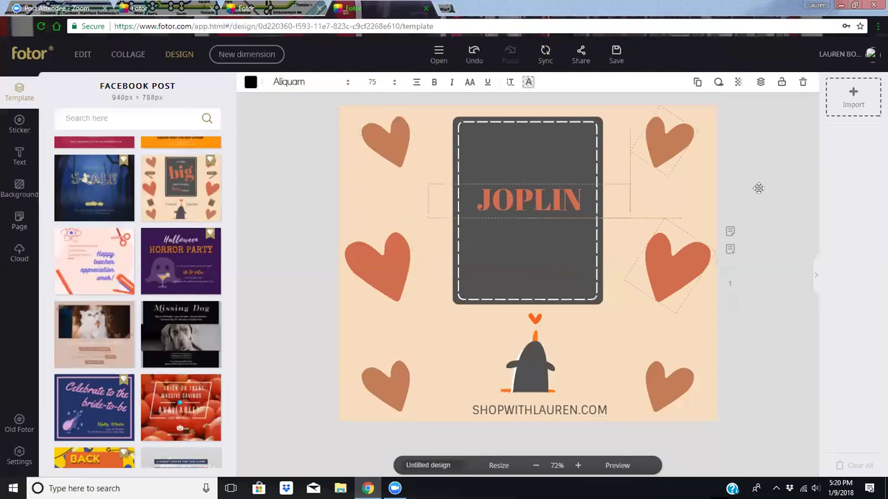
click(808, 160)
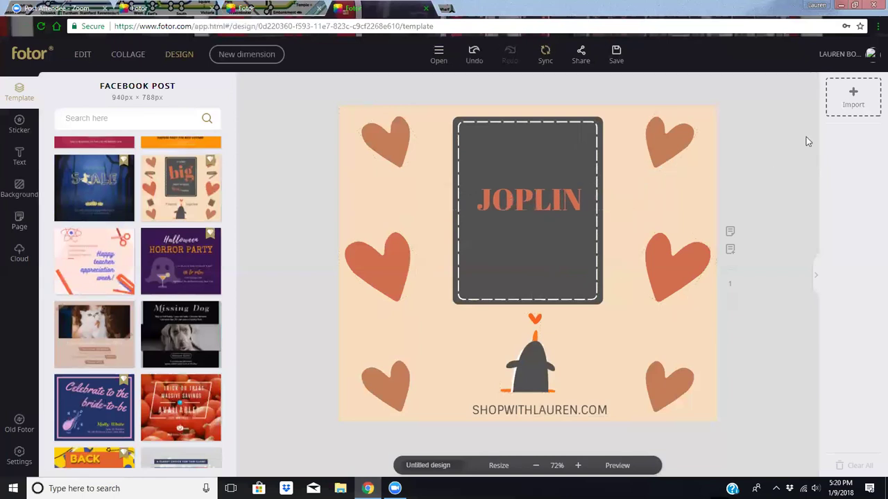
- Download the design as a JPG named 'JOPLIN 1 10'
click(617, 55)
triple_click(553, 158)
text(JOPLIN )
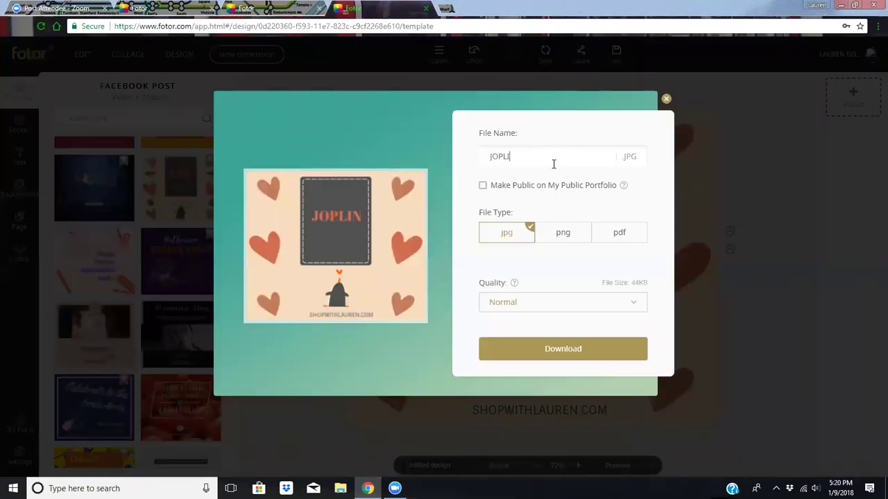
text(1 10)
click(574, 355)
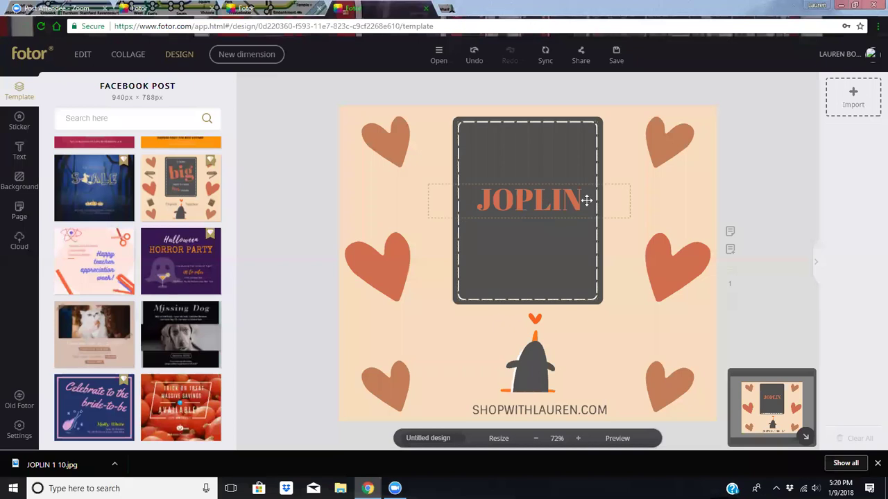
- Replace the JOPLIN title with BOYFRIEND CARDIGAN on two lines
click(579, 196)
drag(580, 196, 484, 197)
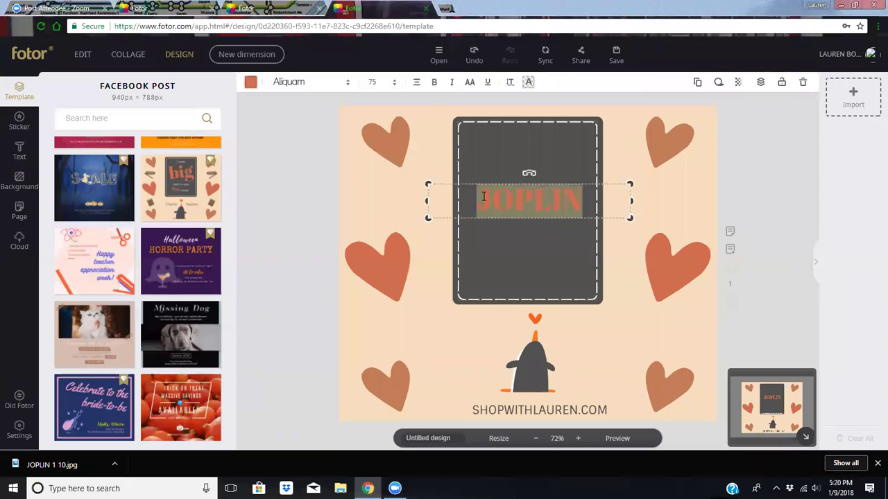
text(OYFRIEND)
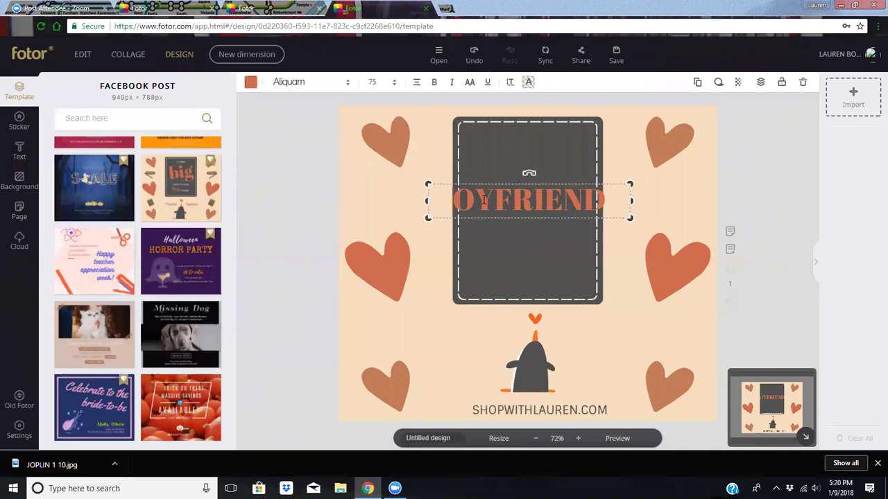
text(B)
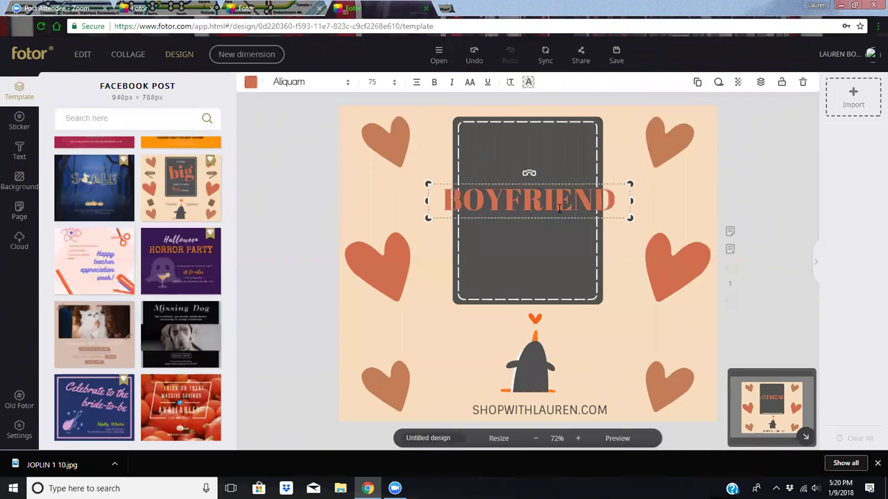
click(620, 200)
key(Return)
text(CARDIGA)
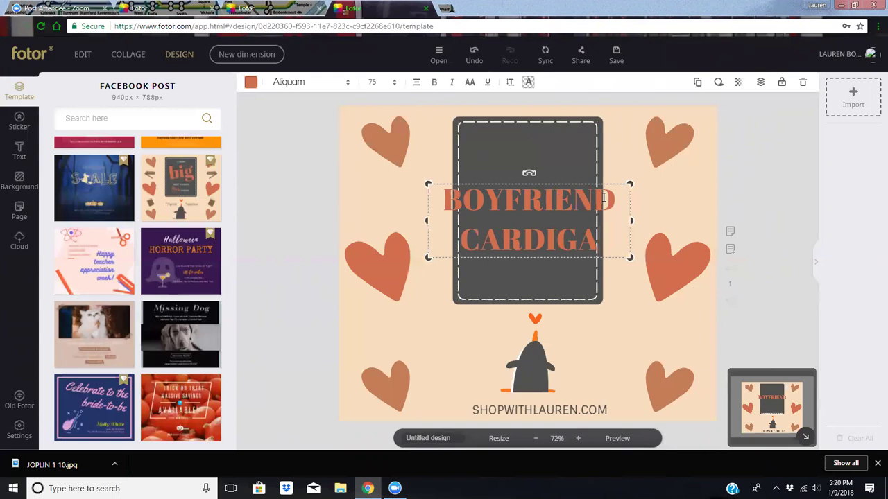
key(BackSpace)
key(BackSpace)
key(BackSpace)
text(IGAN)
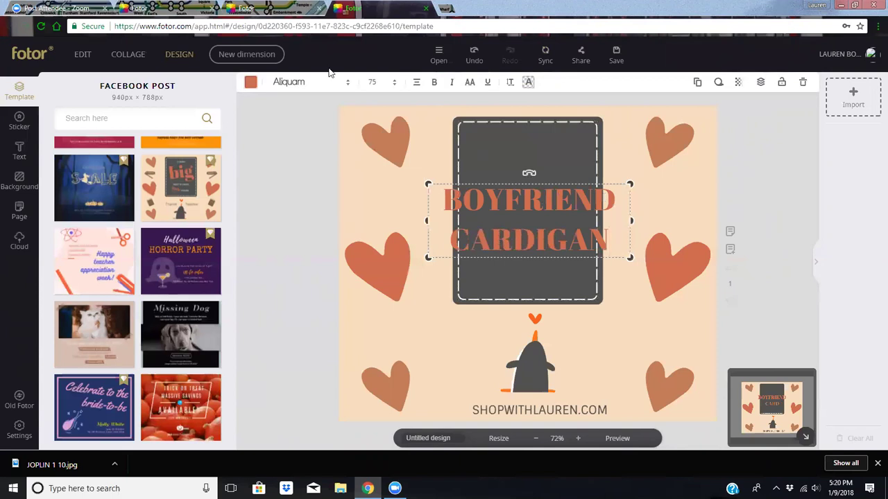
- Set the title's font size to 60 after briefly trying 65
click(372, 82)
text(65)
key(Return)
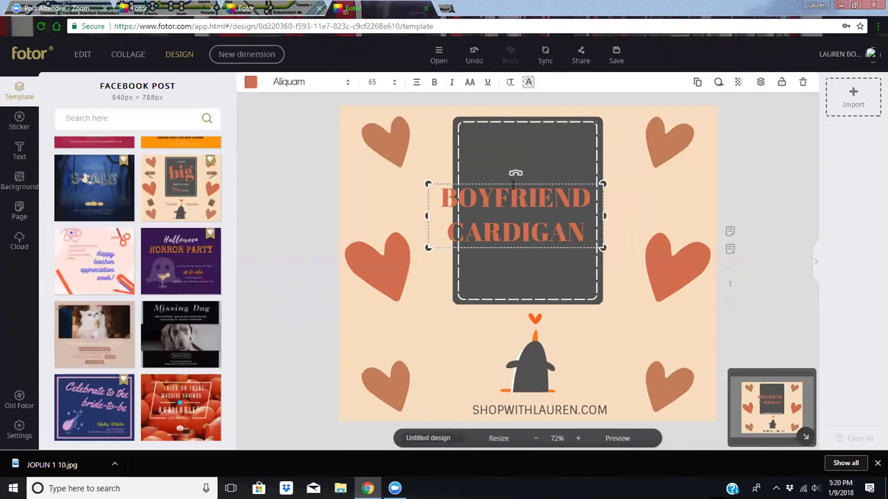
click(386, 83)
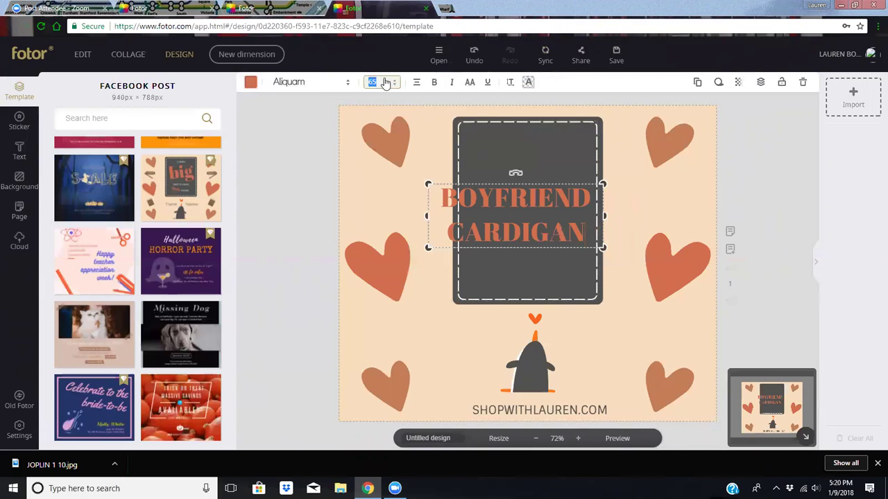
text(60)
key(Return)
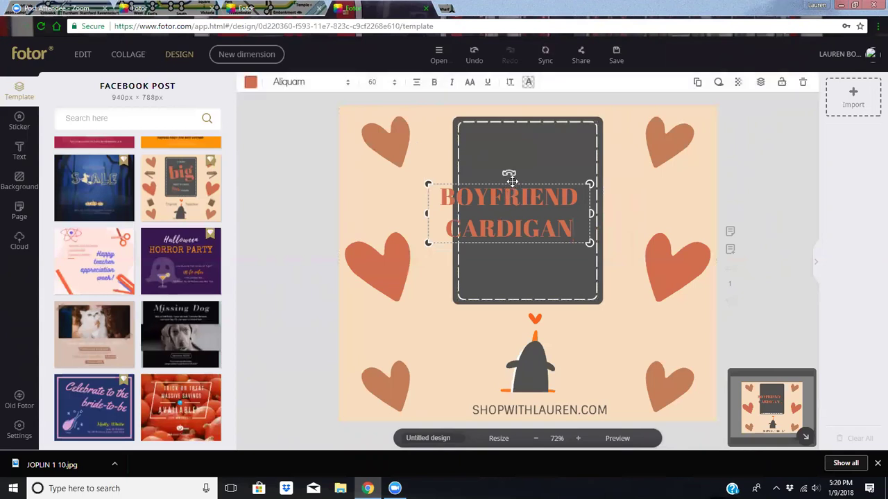
- Centre the title on the dark card, undoing an accidental card move
drag(521, 180, 511, 176)
click(475, 57)
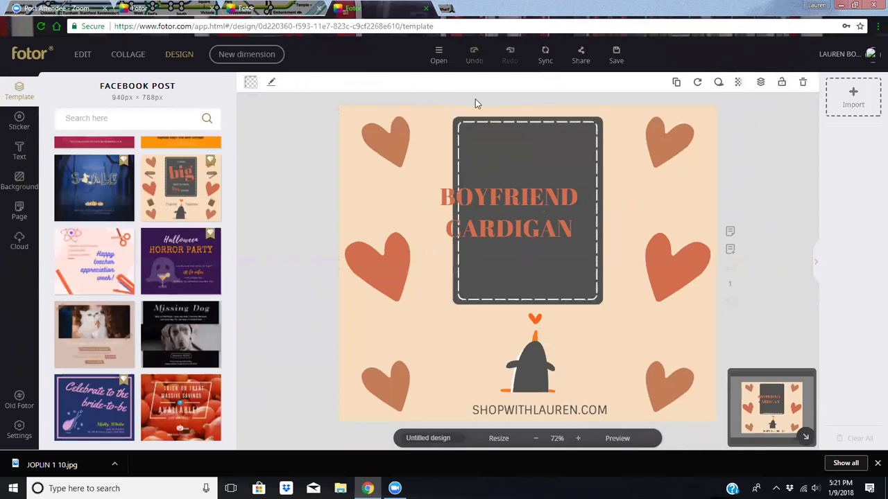
drag(485, 195, 505, 191)
click(521, 155)
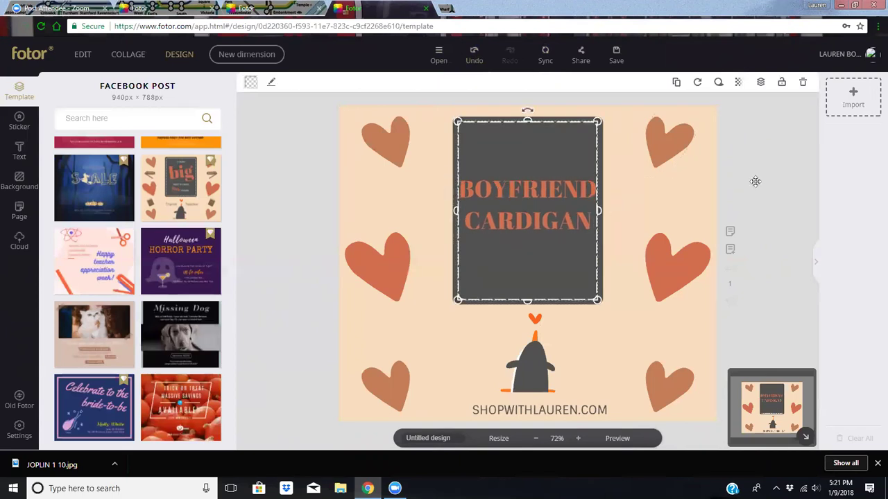
click(708, 174)
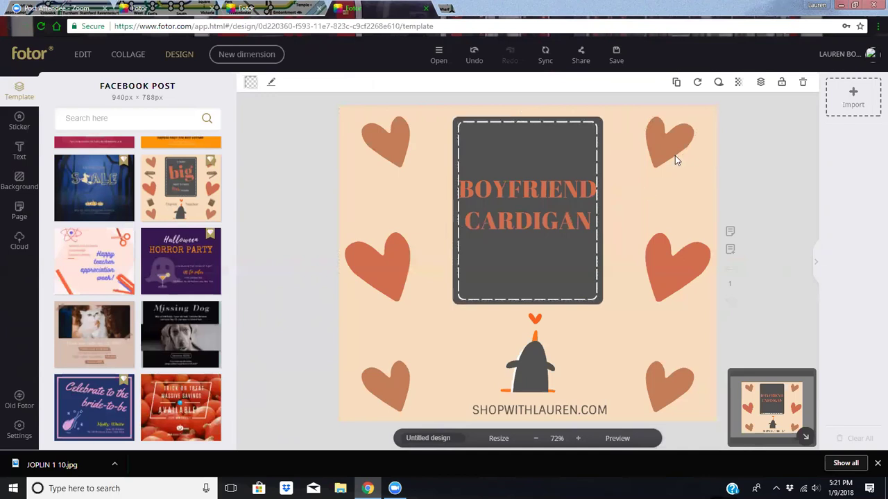
- Download the design as a JPG named BOYFRIEND 1 10
click(616, 60)
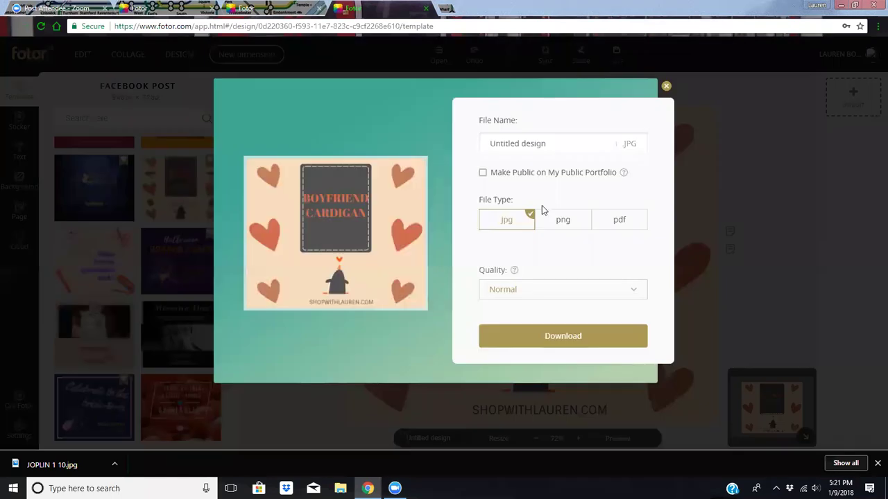
triple_click(562, 139)
text(BOY)
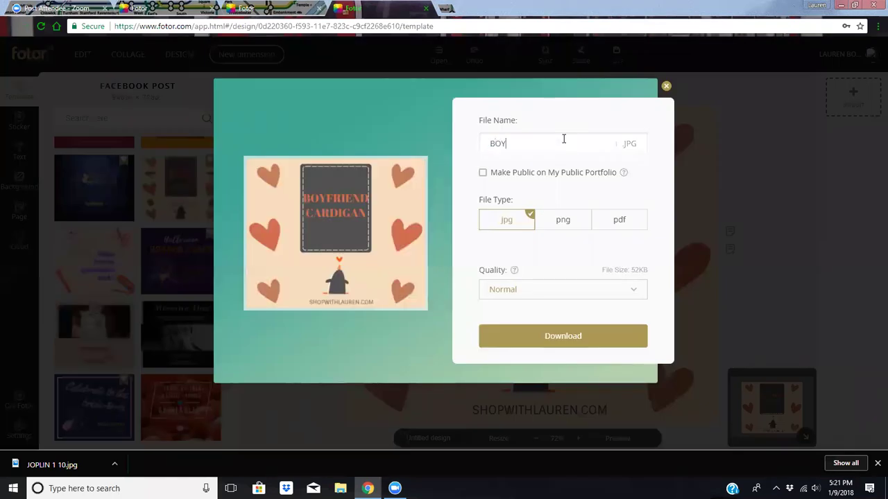
text(FIR)
text(IEN)
text(D 1 10)
click(567, 334)
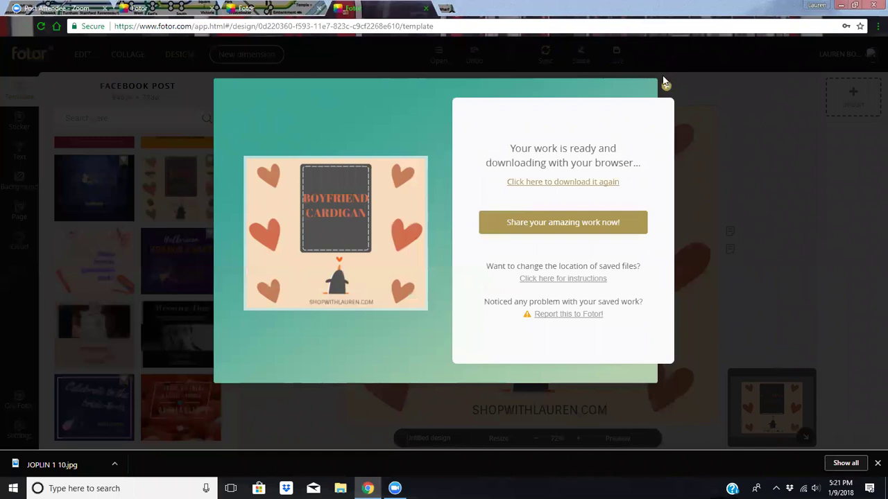
click(666, 83)
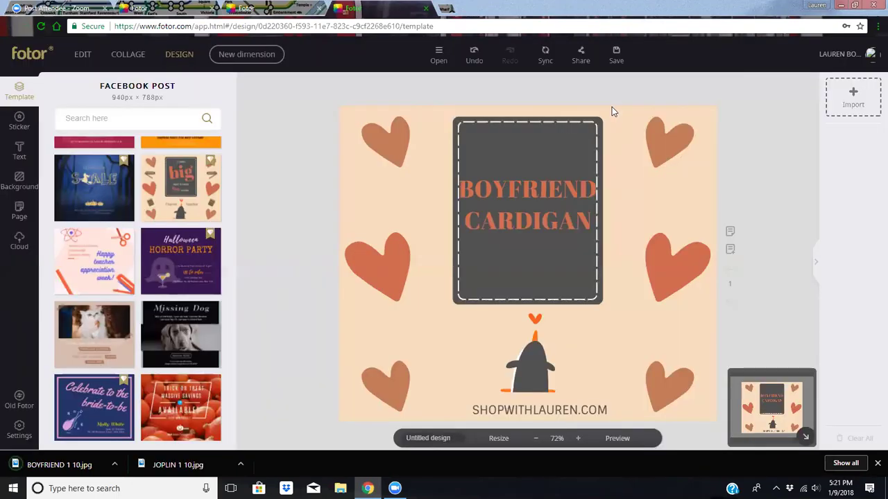
- Retype the title as EVERYDAY on one line and TEE below it
click(591, 219)
drag(516, 209, 473, 183)
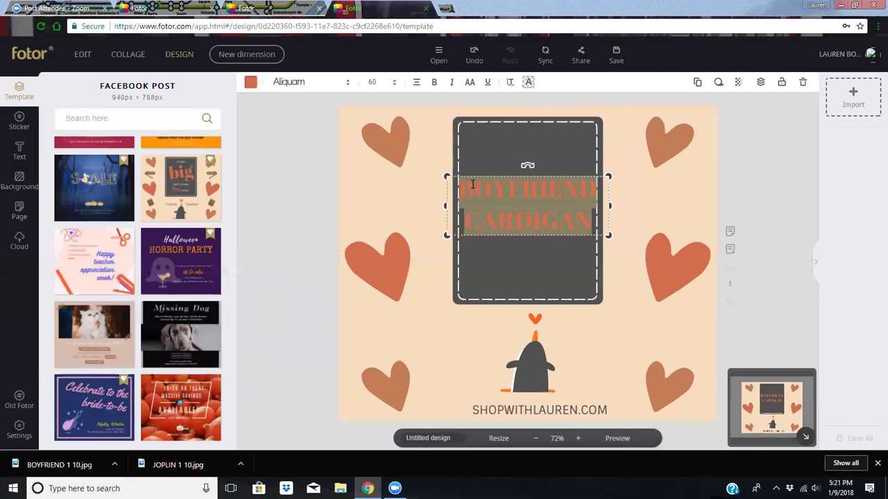
text(EVERYDAY)
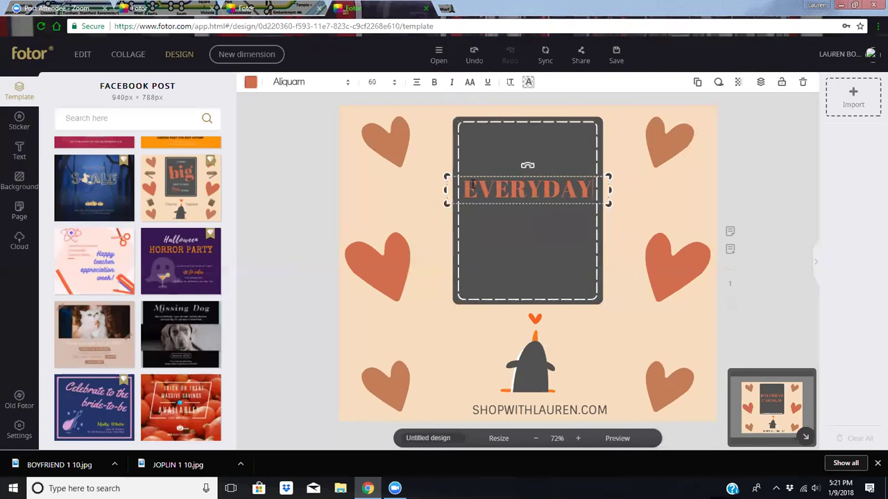
key(Return)
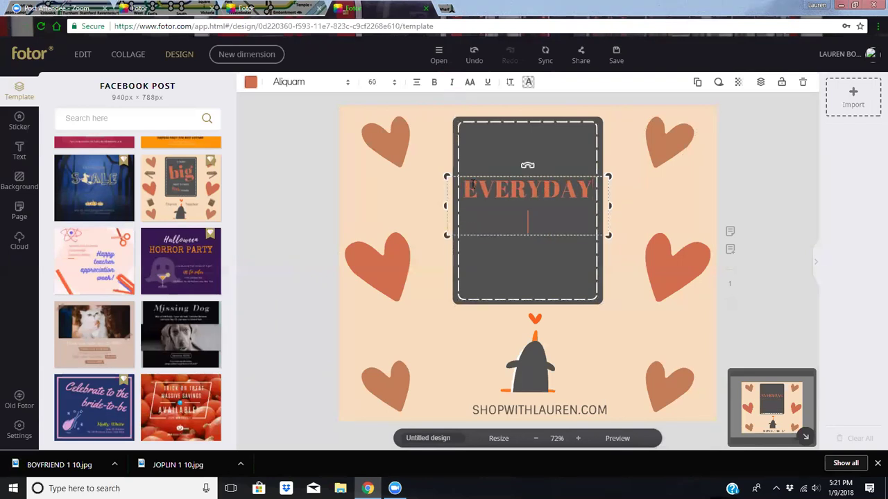
text(TEES)
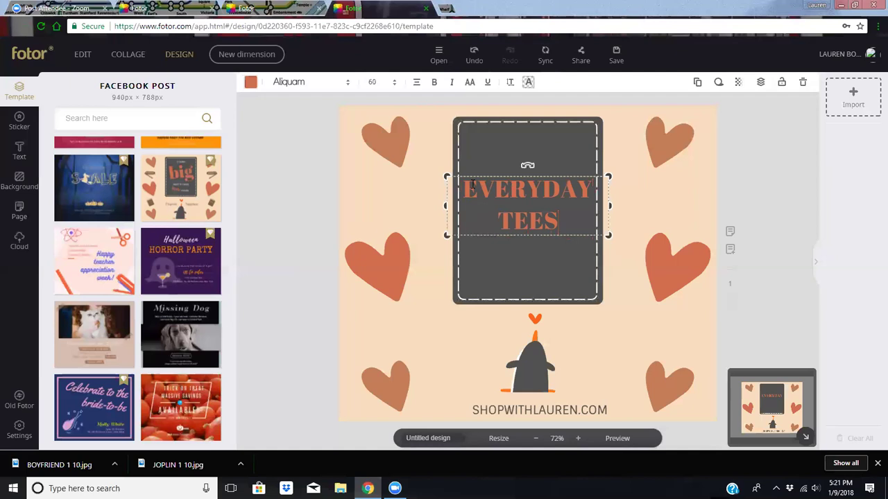
key(BackSpace)
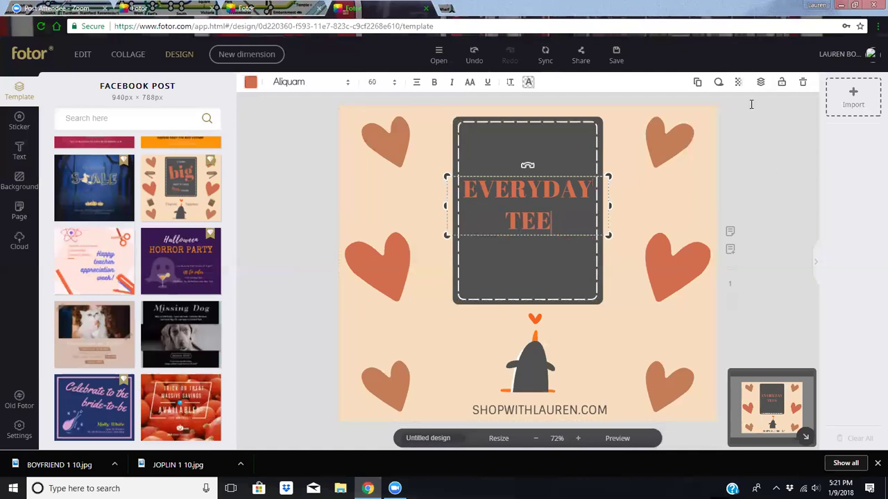
- Download the design as a JPG named EVERYDAY 1 10
click(616, 56)
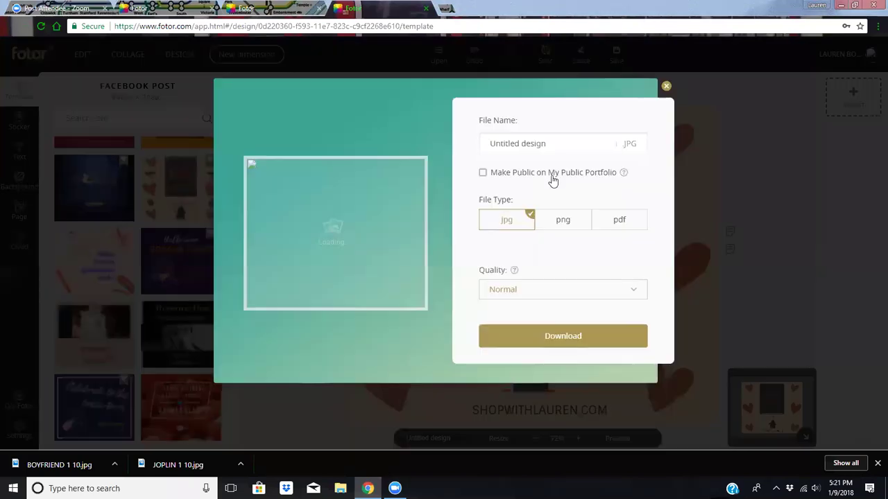
text(EVERYDAY)
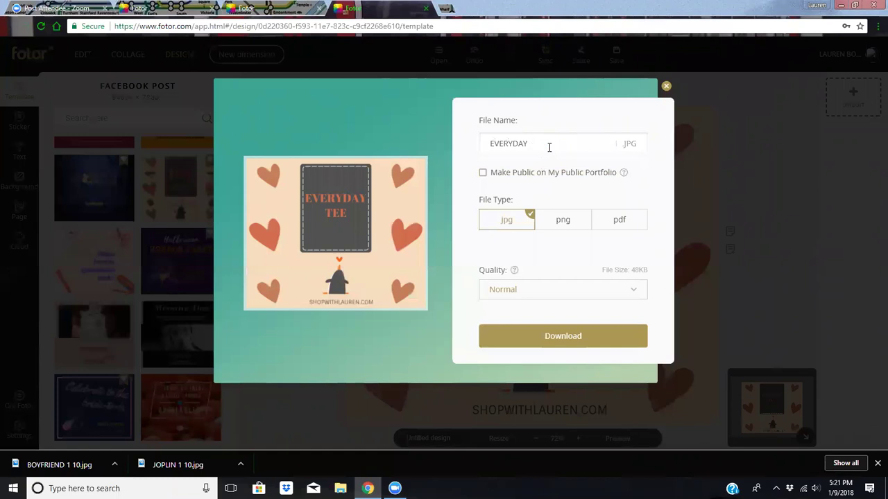
text( 1 10)
click(561, 337)
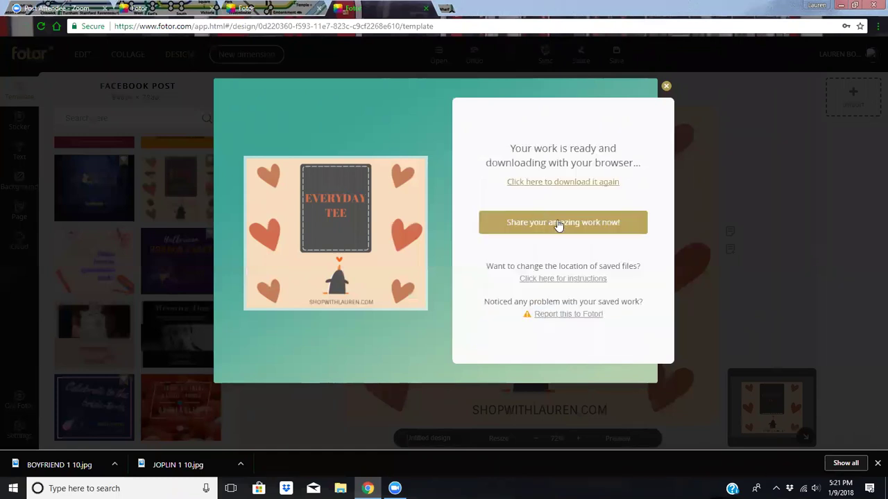
click(666, 89)
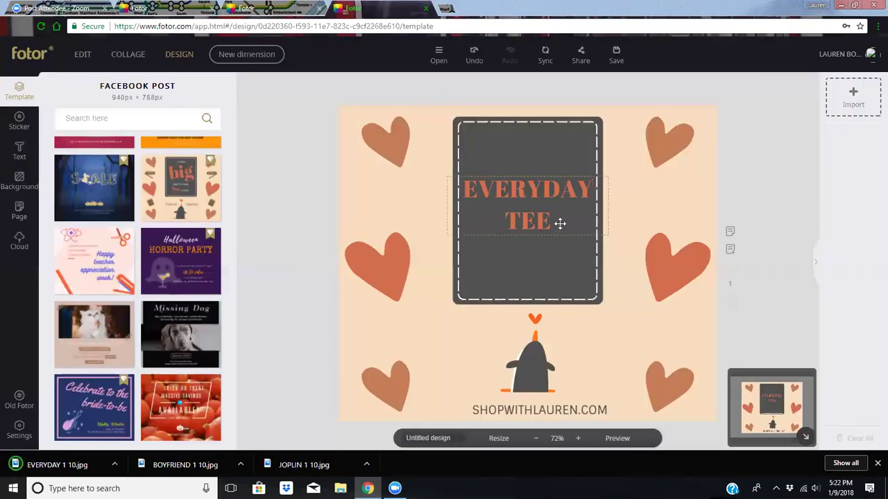
- Retype the title as ASYMMETRICAL on one line and TUNIC below it
click(558, 219)
drag(552, 221, 461, 182)
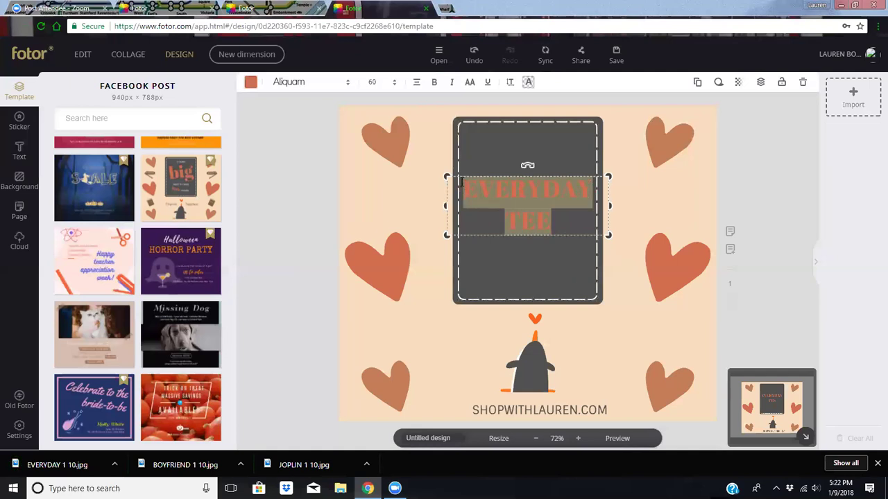
text(ASYMME)
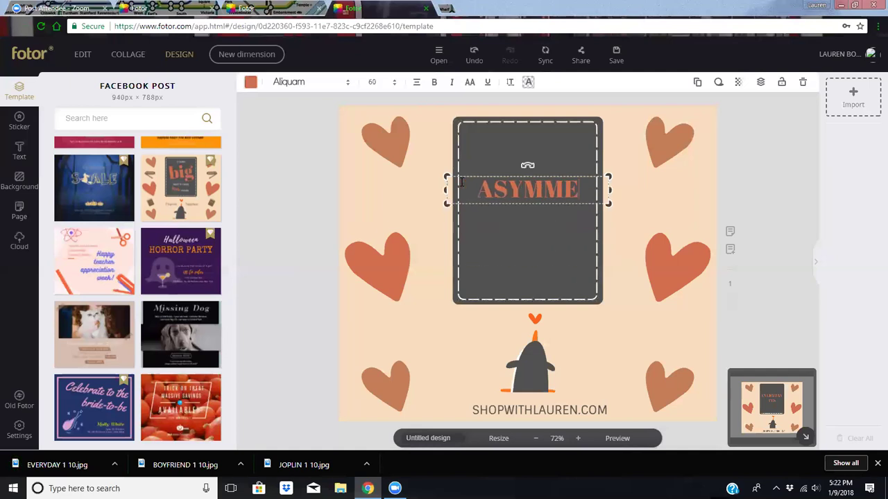
text(TRICAL)
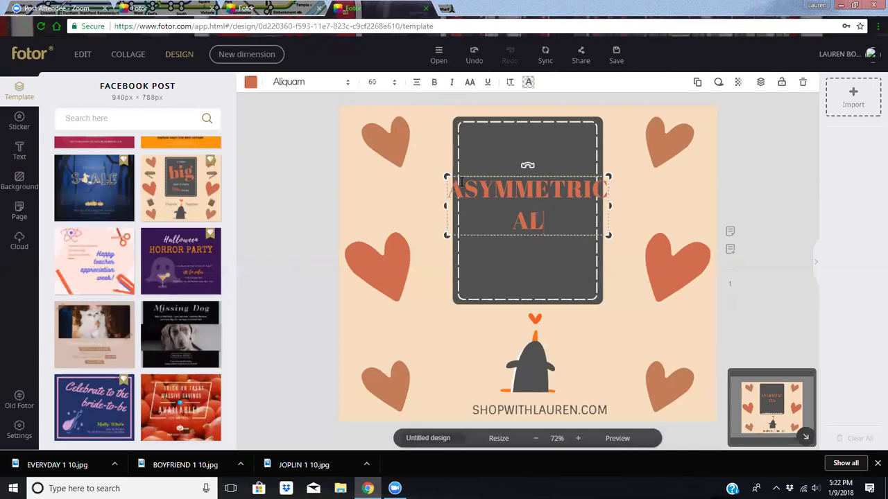
key(Return)
text(YU)
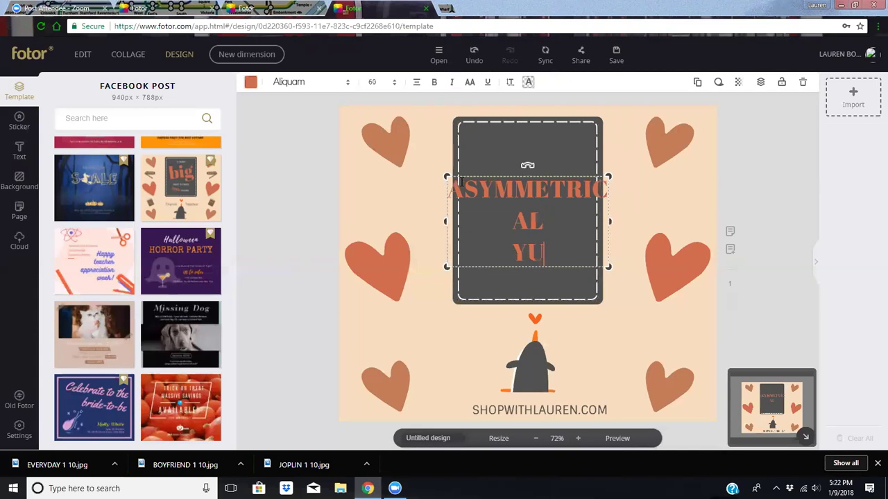
key(BackSpace)
key(BackSpace)
text(TUNIC)
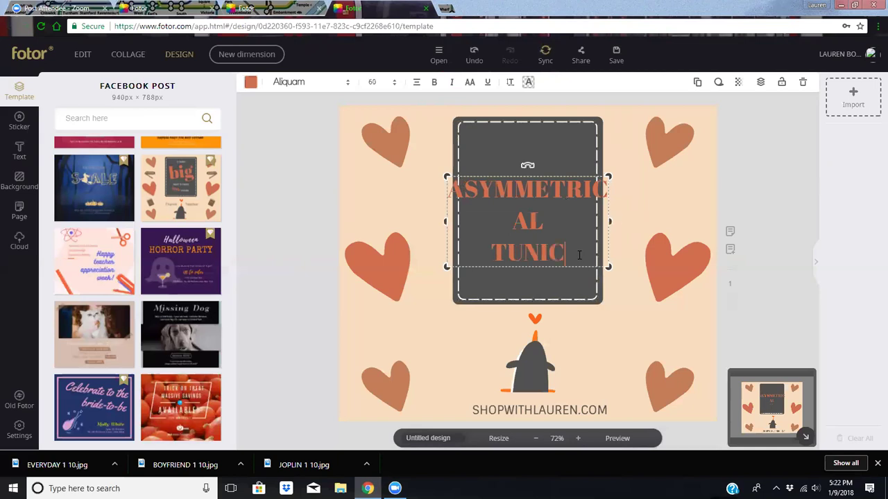
- Shrink the title to size 50, widen its box, then reduce it to 40
drag(579, 256, 451, 191)
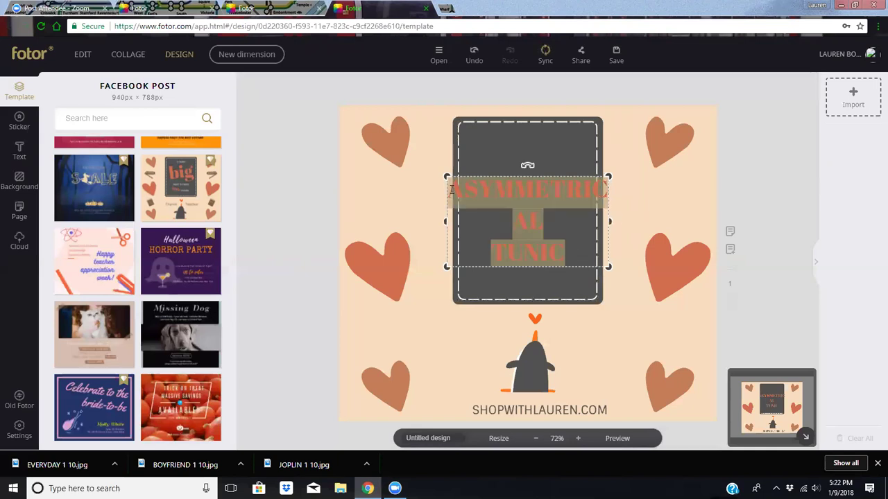
double_click(377, 81)
text(50)
key(Return)
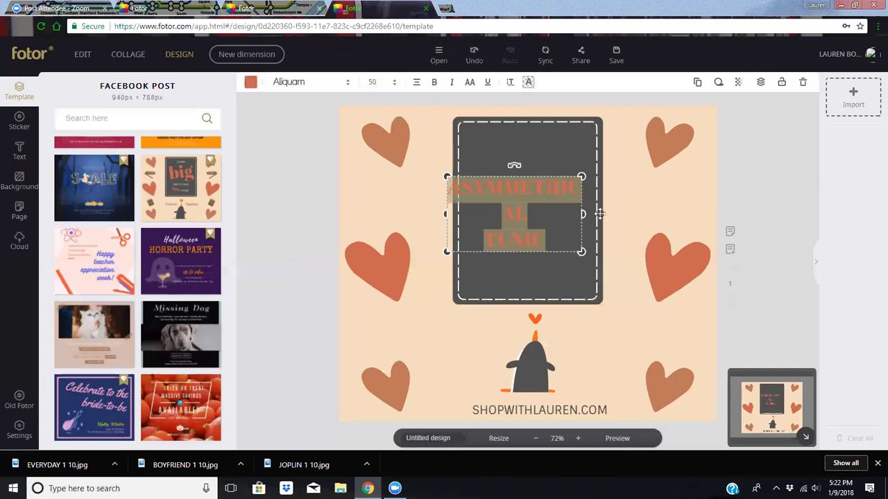
drag(586, 213, 613, 210)
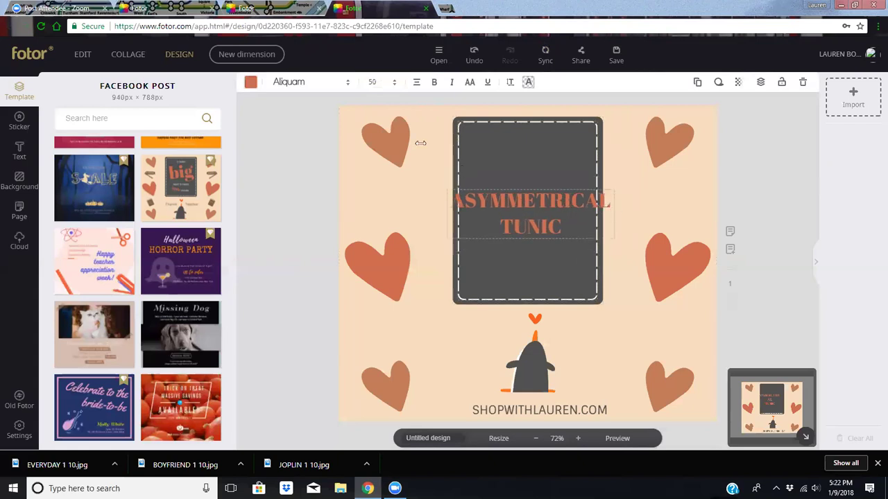
click(373, 82)
text(40)
key(Return)
- Shift the title slightly left and set its font size to 42
drag(535, 201, 528, 200)
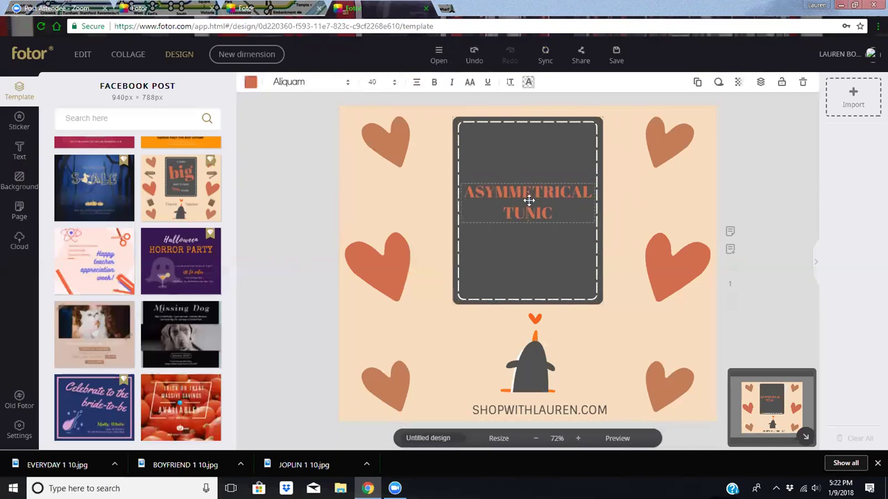
click(391, 86)
text(42)
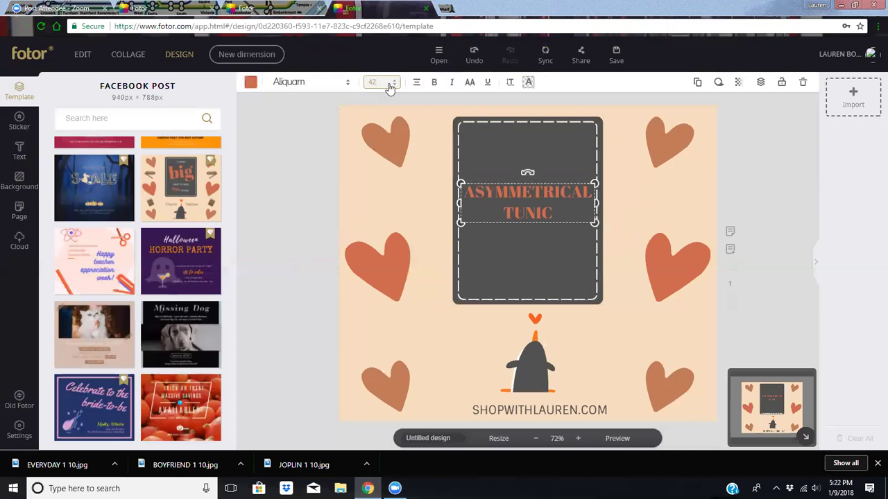
click(513, 192)
click(513, 191)
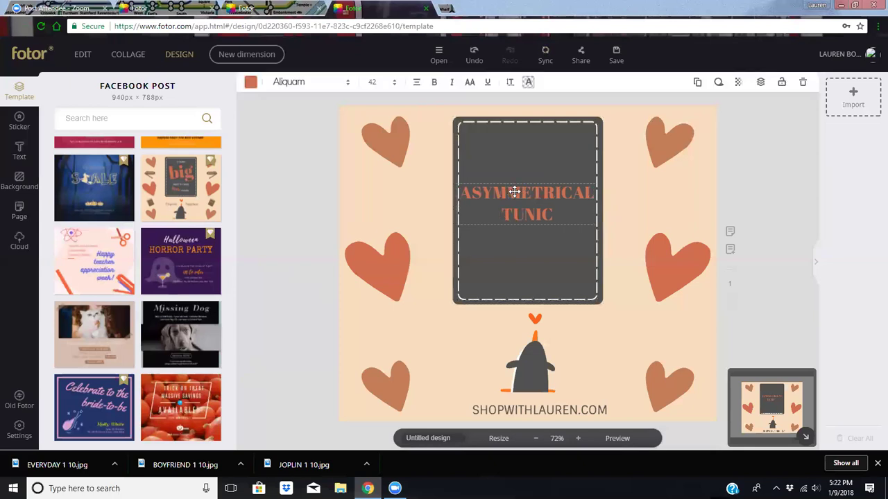
click(686, 184)
- Download the design as a JPG named ASYMMETRICAL 1 10
click(616, 57)
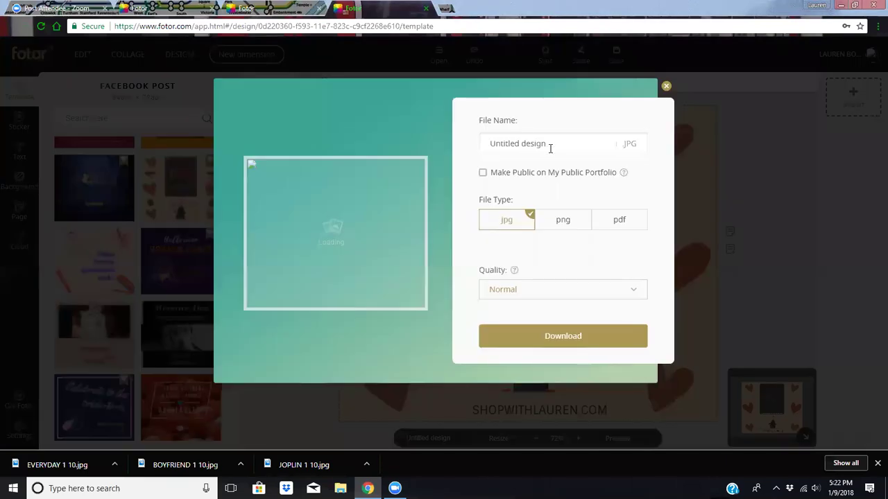
triple_click(548, 145)
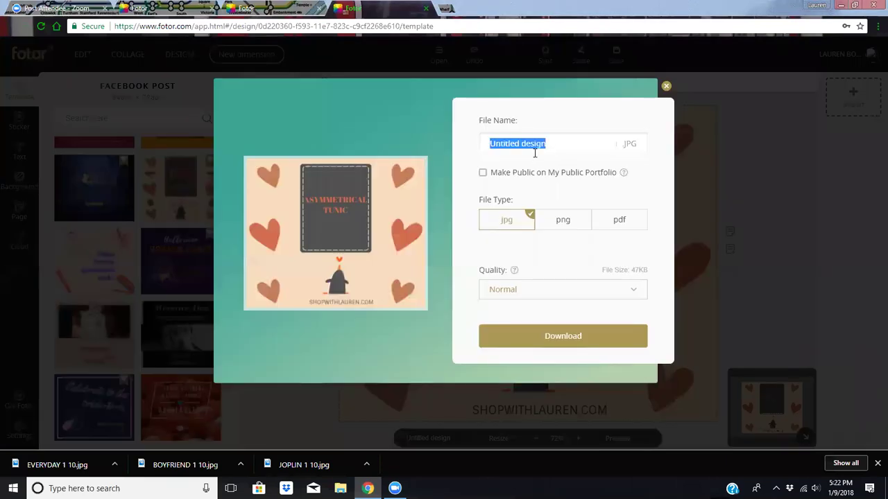
text(ASYMMETRICAL 1 10)
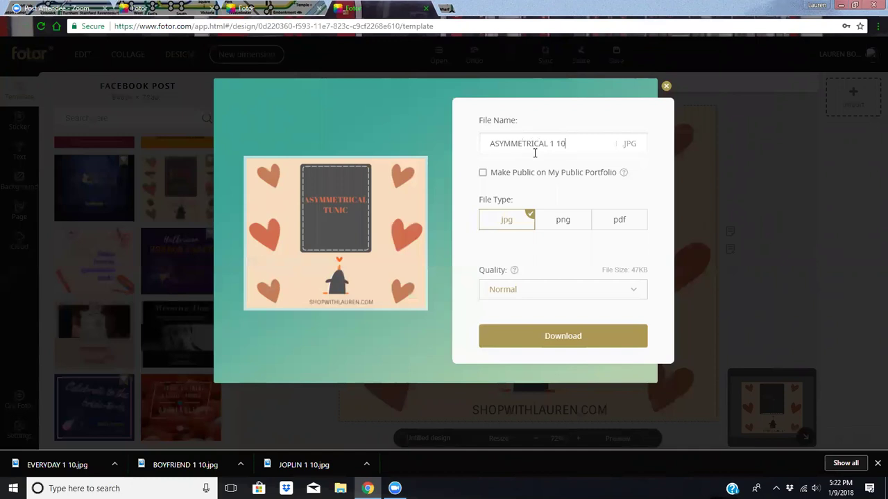
click(570, 336)
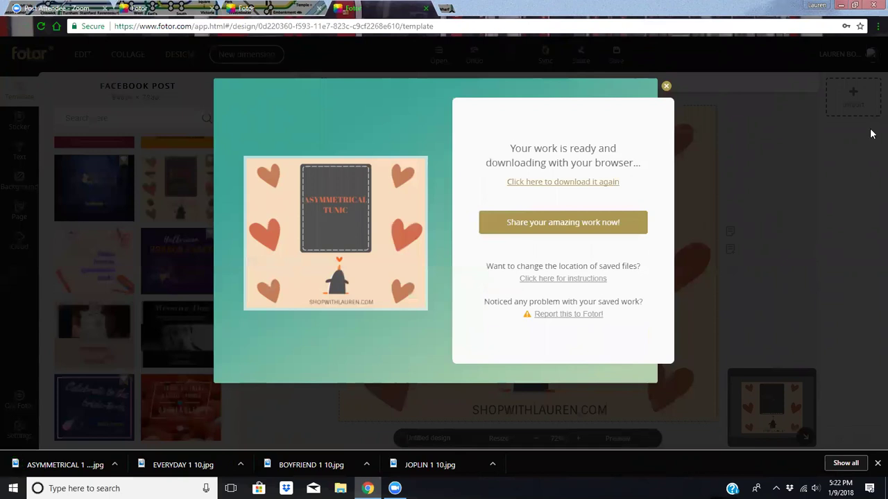
- Replace ASYMMETRICAL TUNIC with ROLL on one line and CALL below it
click(666, 88)
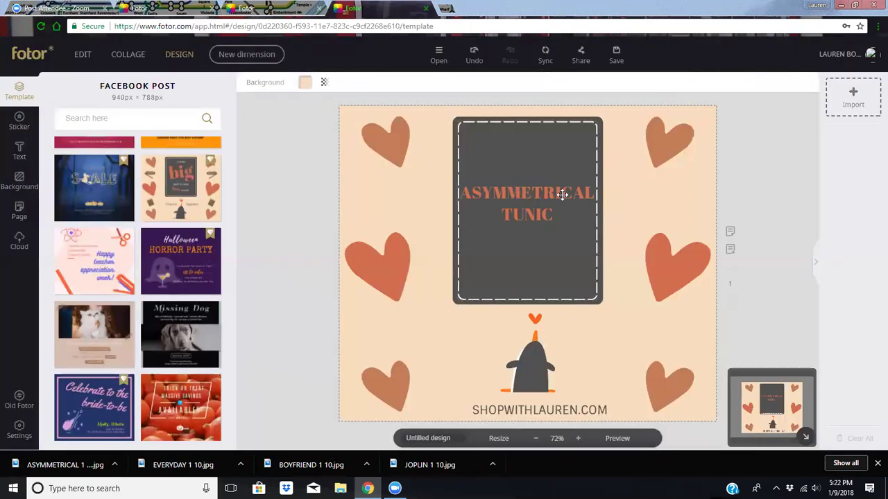
click(554, 213)
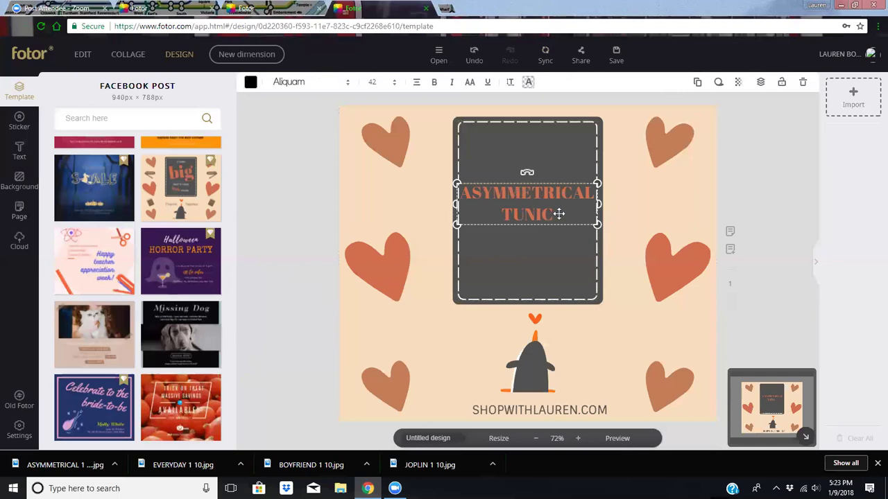
drag(501, 212, 469, 183)
text(ROLL)
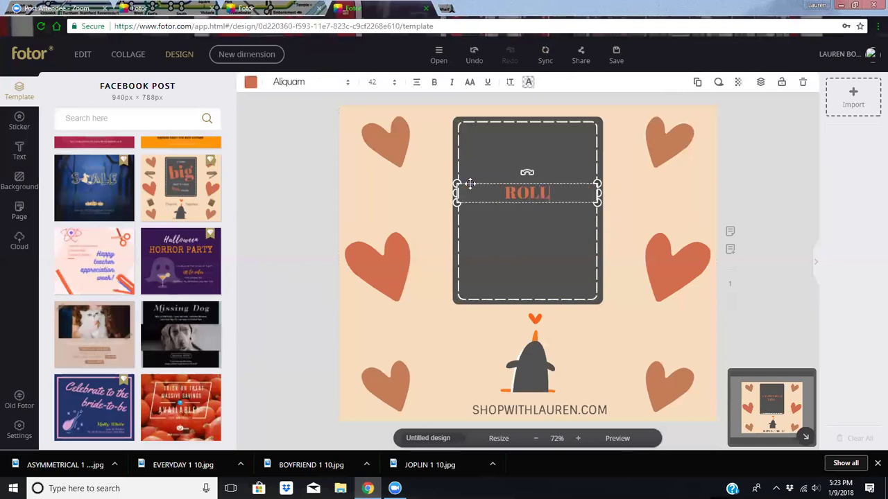
key(Return)
text(CALL)
- Set the ROLL CALL text to size 90 and centre it inside the dark card
double_click(374, 82)
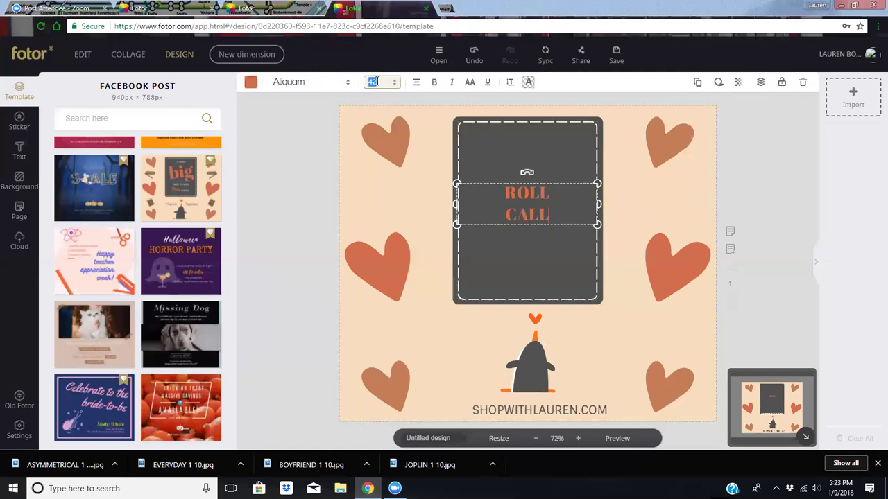
text(90)
key(Return)
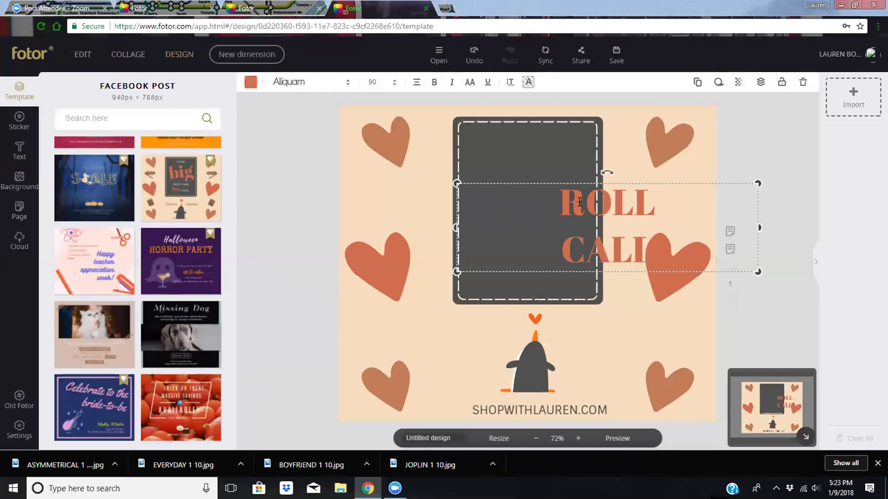
click(579, 201)
drag(564, 180, 521, 162)
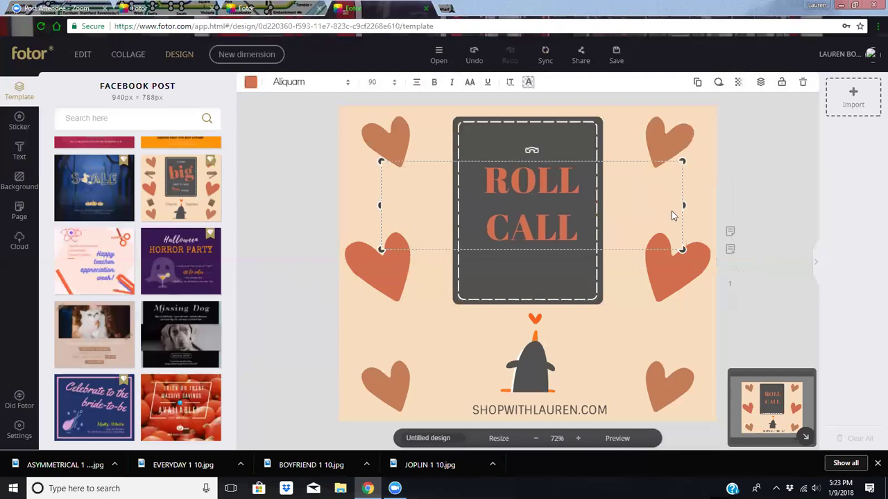
click(770, 174)
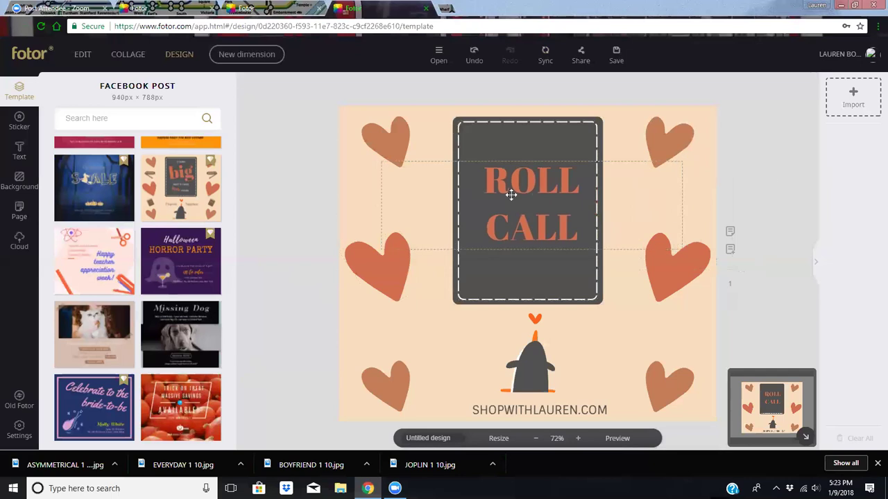
- Download the ROLL CALL design as ROLL CALL 1 10.jpg and dismiss the download message
click(616, 59)
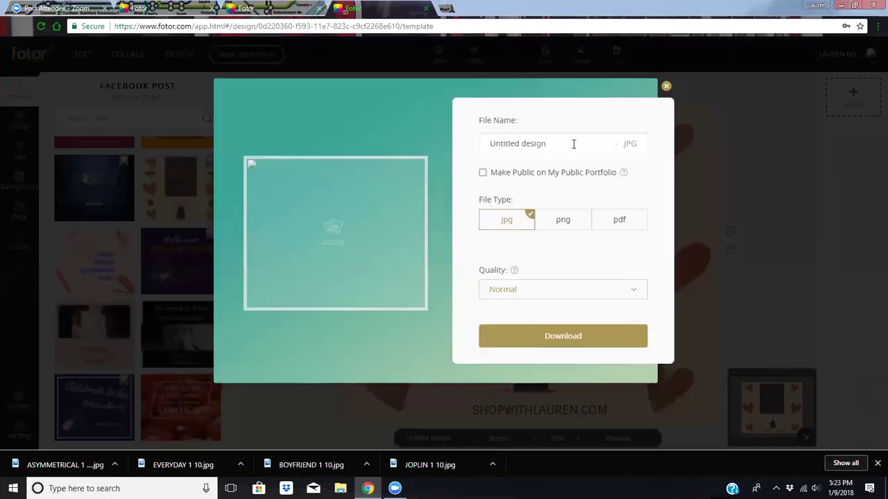
text(ROLL CA)
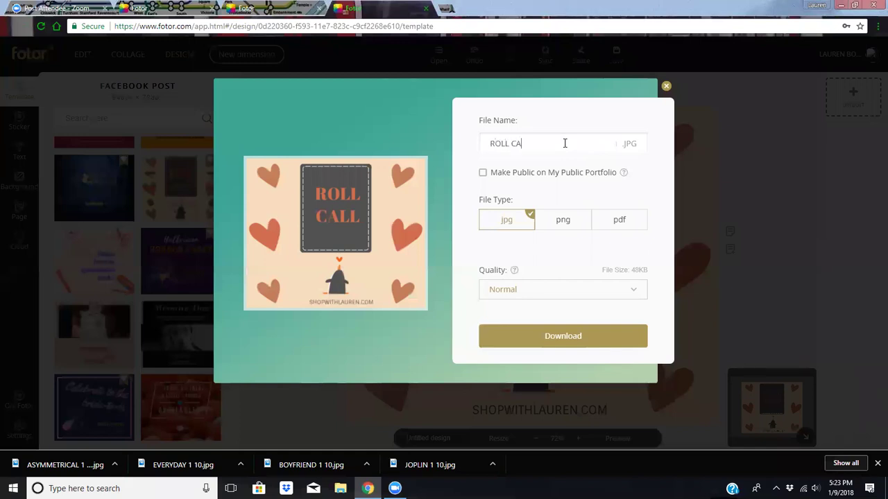
text(LL 1 10)
click(576, 335)
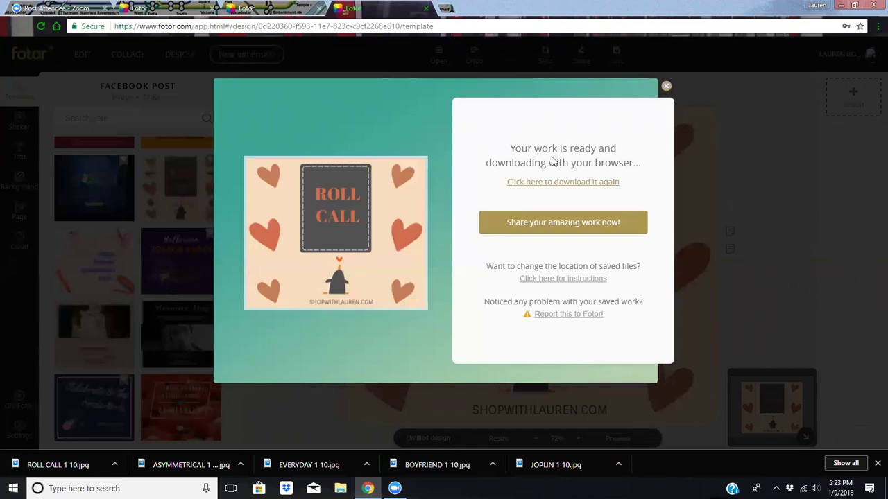
key(Escape)
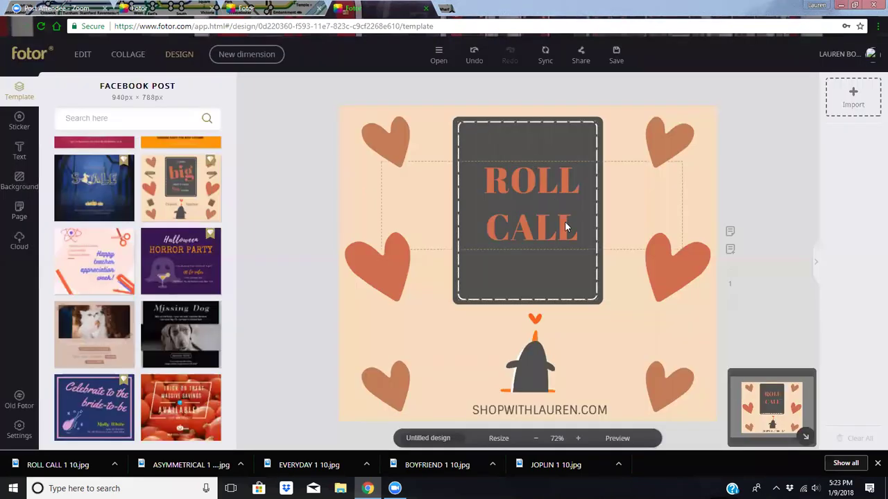
- Replace ROLL CALL with ALBUMS on one line and OPEN below it
click(570, 226)
click(575, 226)
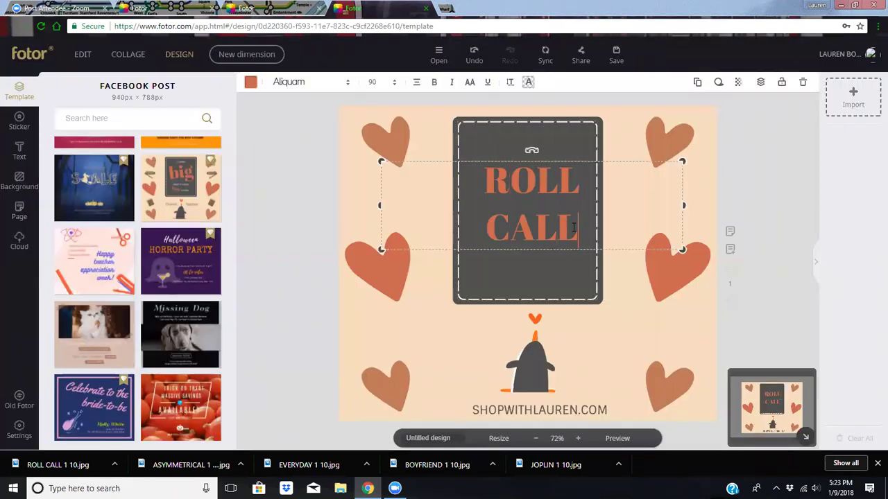
drag(497, 211, 487, 184)
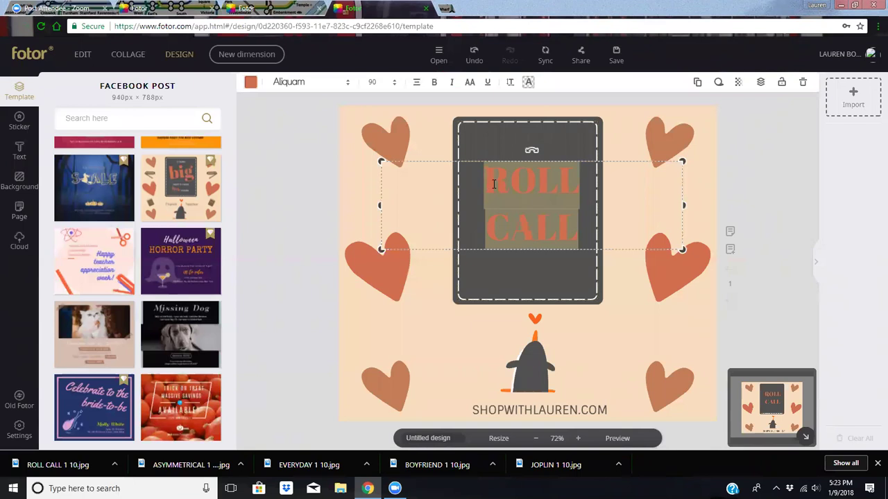
text(SHOP)
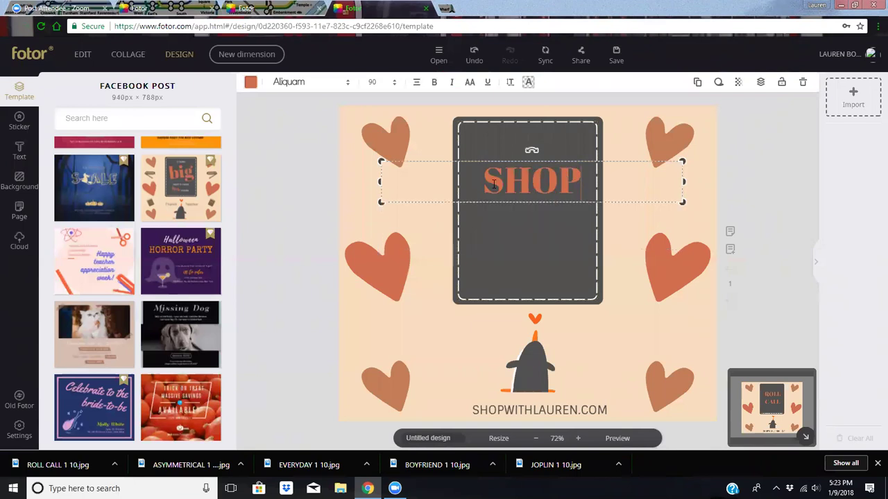
key(BackSpace)
key(BackSpace)
key(BackSpace)
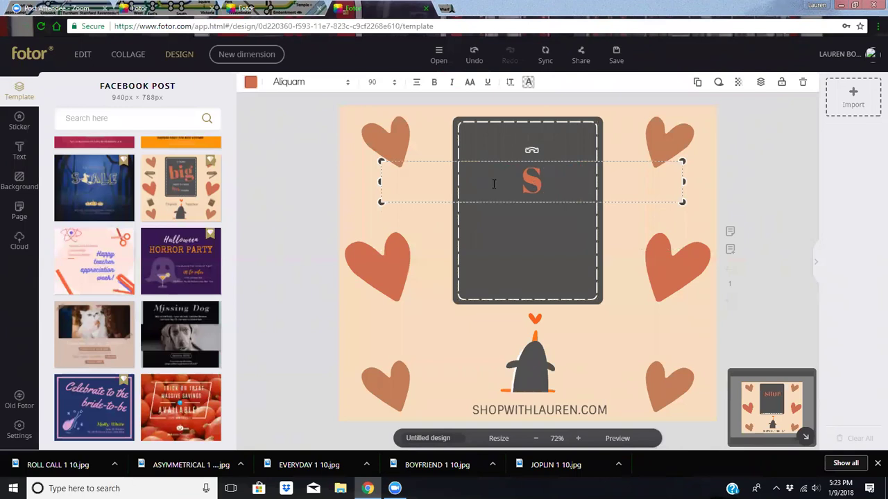
key(BackSpace)
text(ALBU)
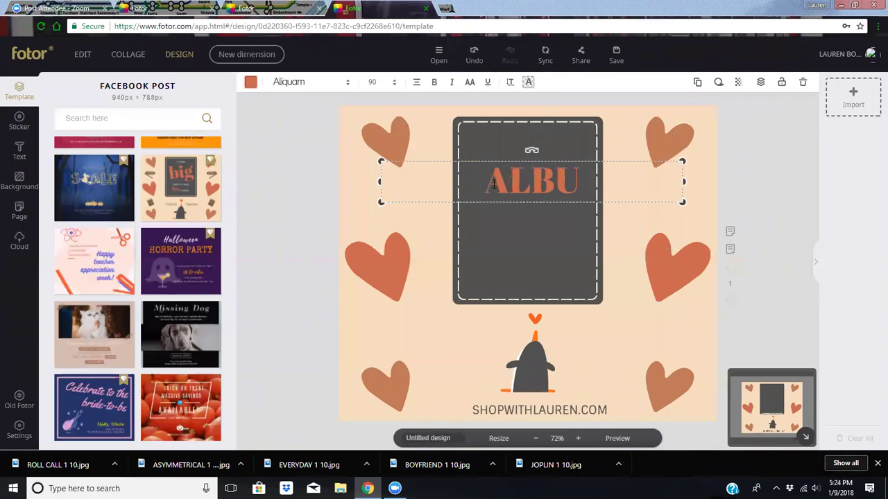
text(MS)
key(Return)
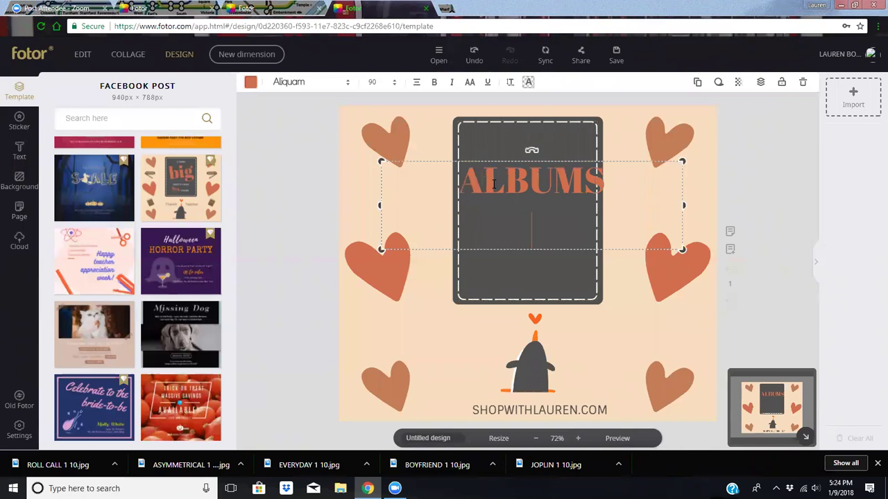
text(OPEN)
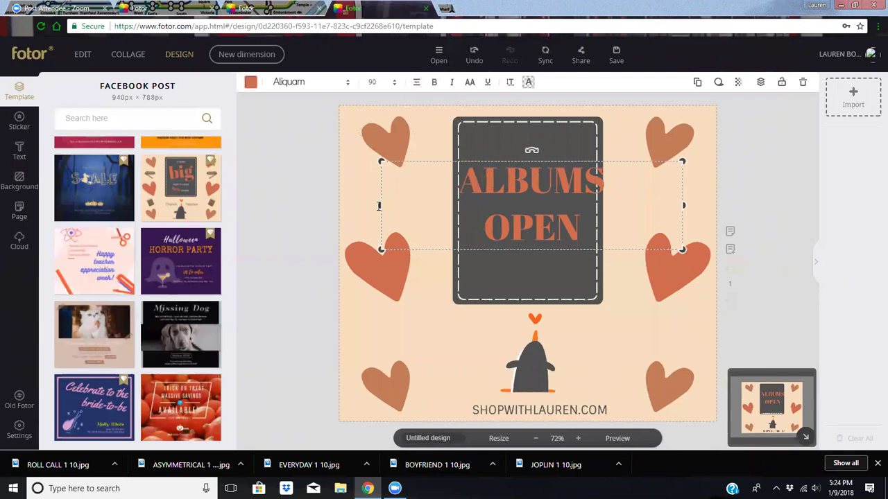
- Narrow the ALBUMS OPEN box, set size 85, and move it back into the card
click(381, 205)
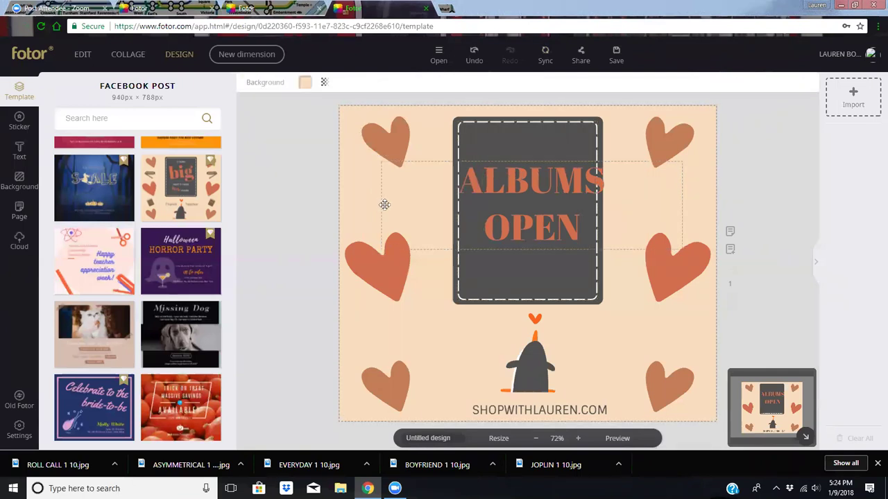
click(381, 205)
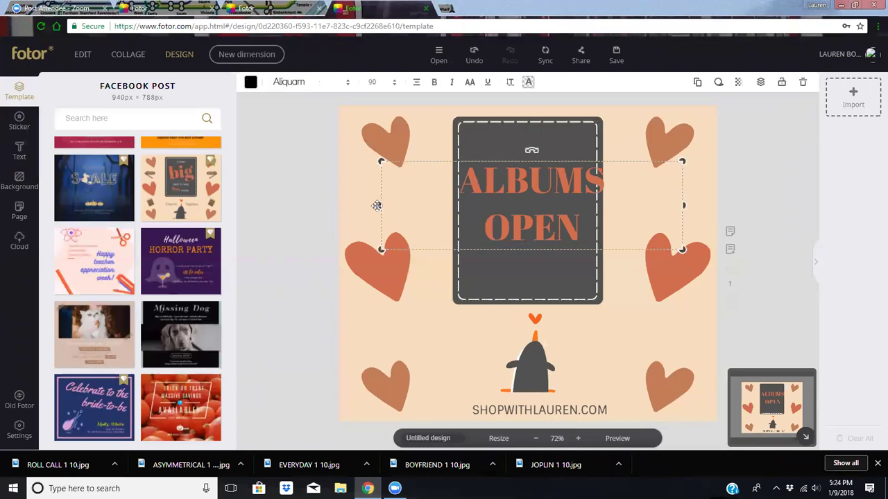
drag(381, 204, 525, 196)
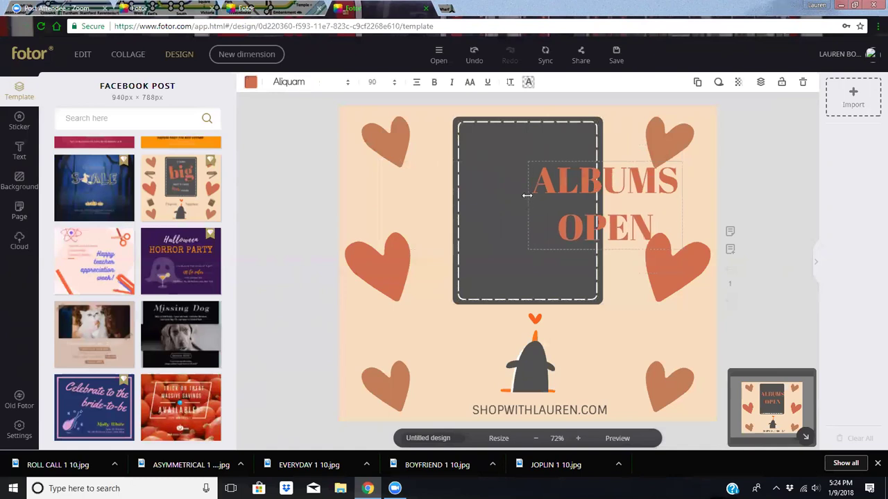
double_click(376, 82)
text(85)
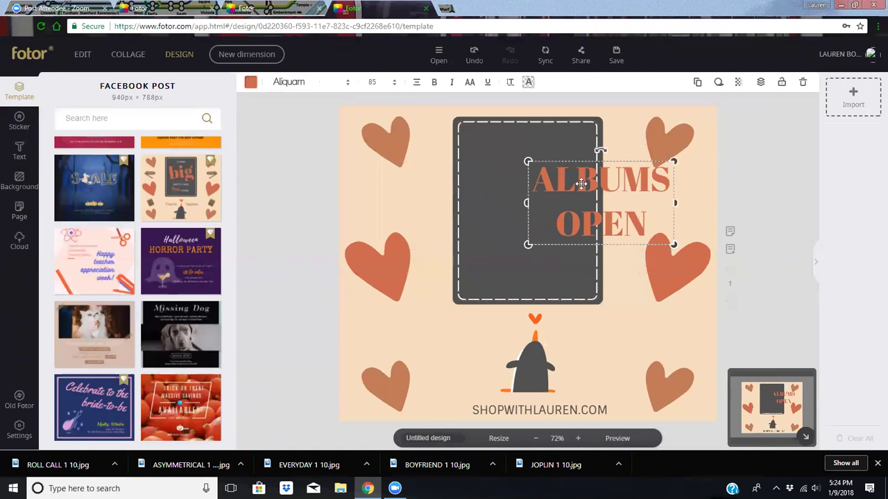
drag(581, 183, 509, 183)
- Export the ALBUMS OPEN design as a JPG with file name ALBUMS OPEN 1 10
click(767, 140)
click(616, 56)
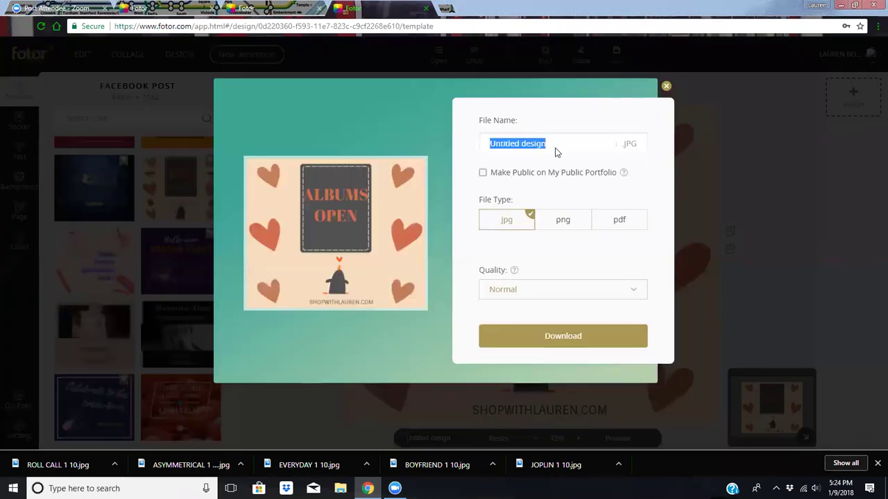
text(ALBUMS)
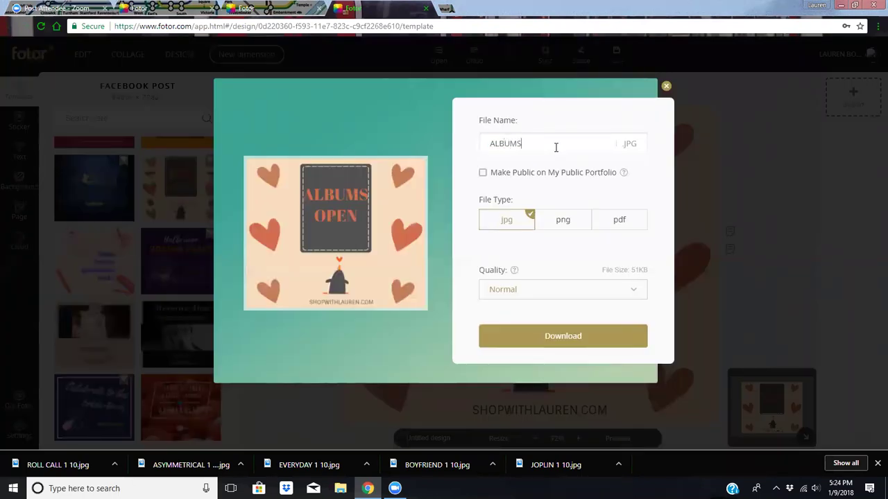
text( 1)
text(OPEN)
text( 1 10)
click(559, 337)
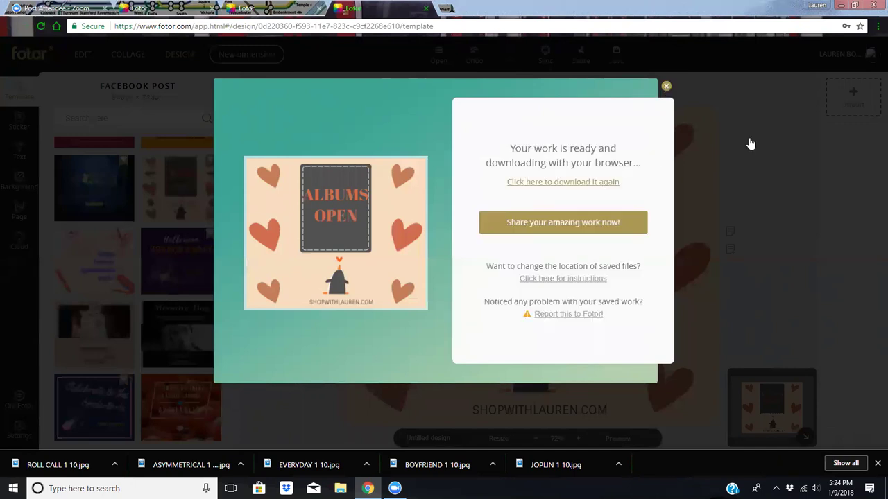
- Retype the heading as INVOICES SENT, with SENT moved onto its own line
click(765, 174)
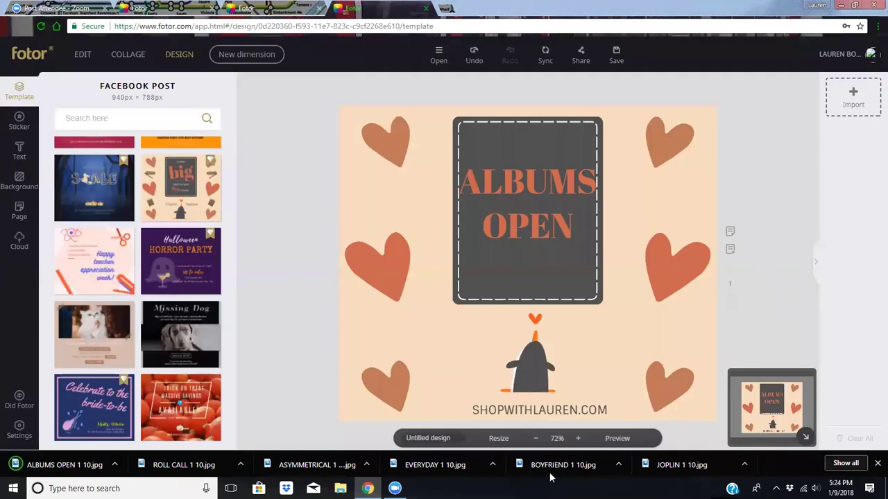
click(877, 463)
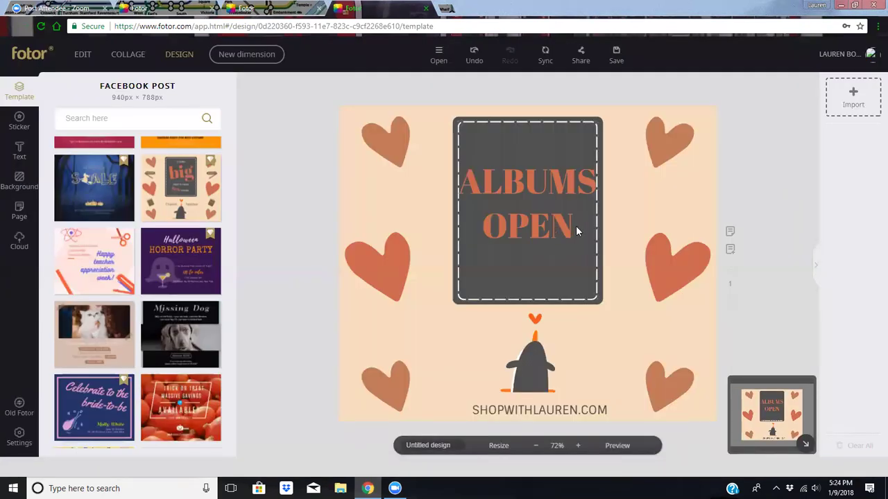
click(551, 227)
drag(572, 228, 463, 177)
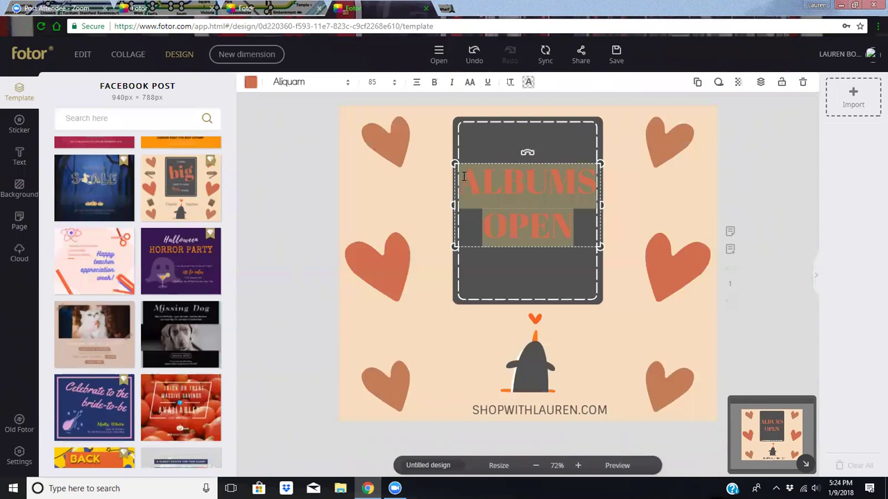
text(I)
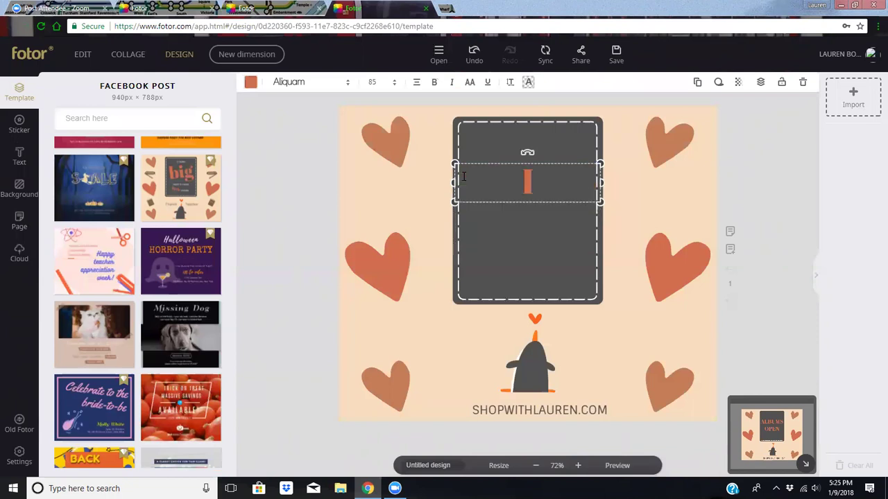
text(NVOICES SENT)
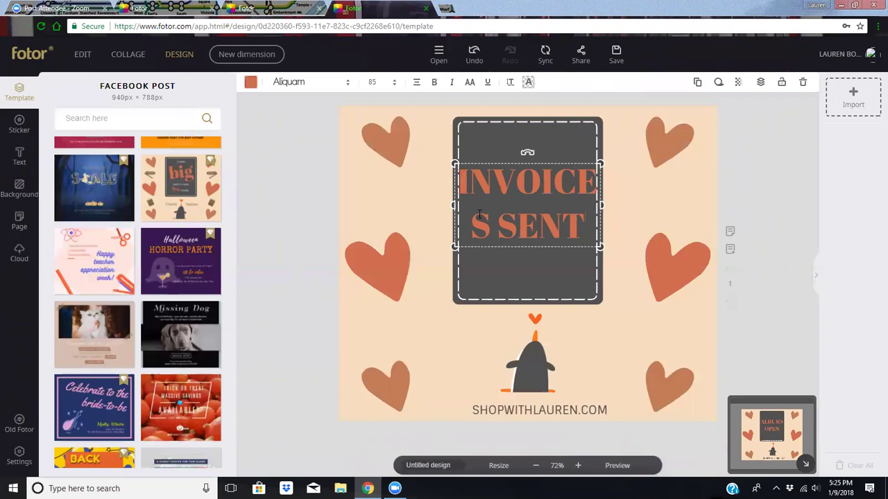
click(493, 219)
key(Right)
key(Return)
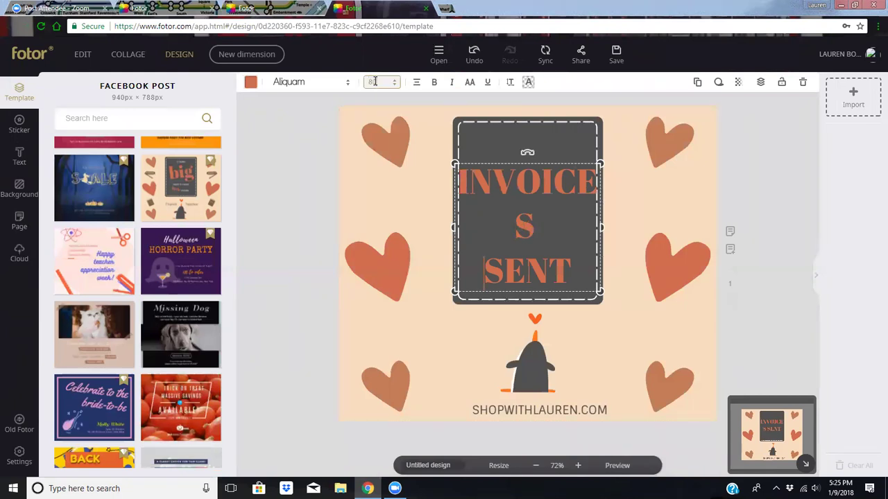
- Set the heading's font size to 75 and widen its box so INVOICES fits one line
scroll(375, 82, down, 1)
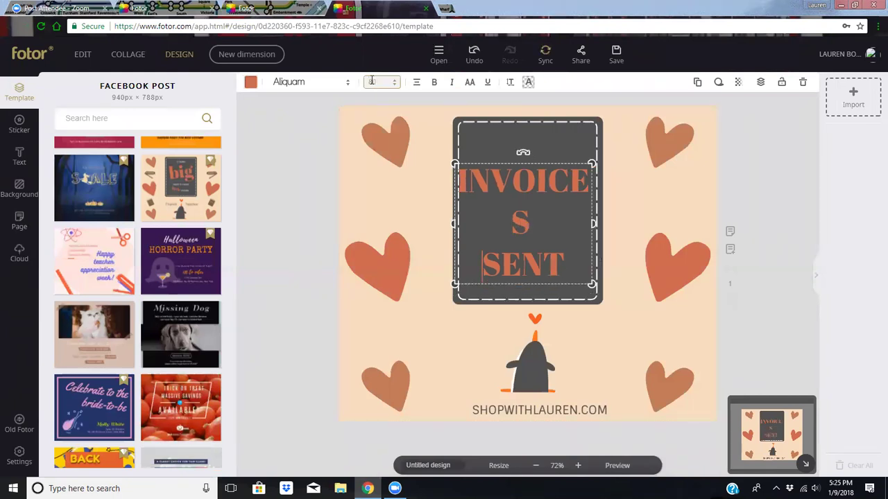
double_click(371, 81)
key(BackSpace)
text(75)
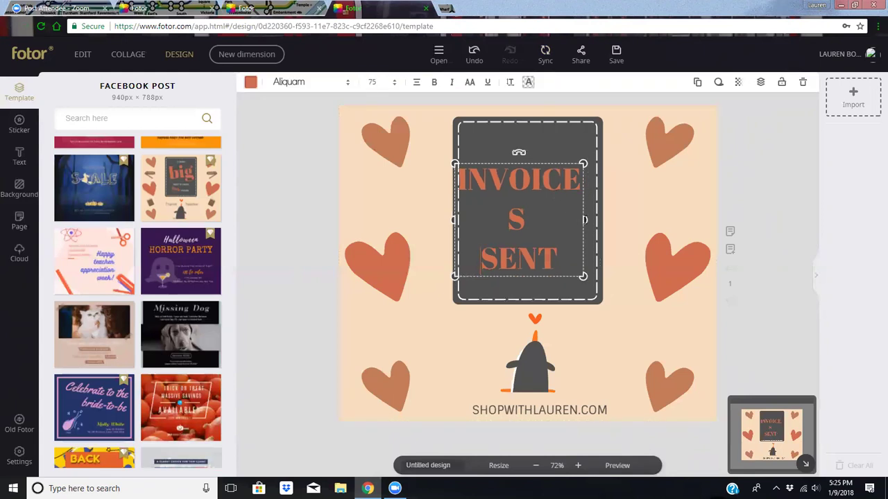
drag(584, 220, 597, 213)
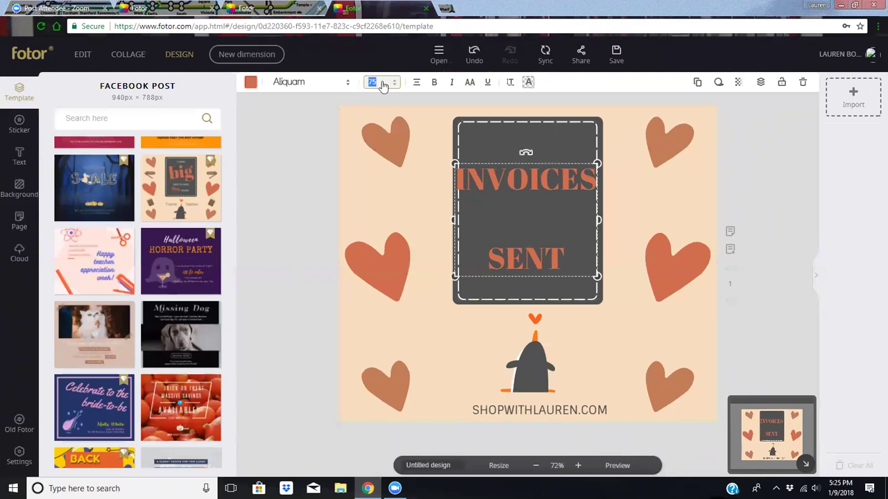
key(Return)
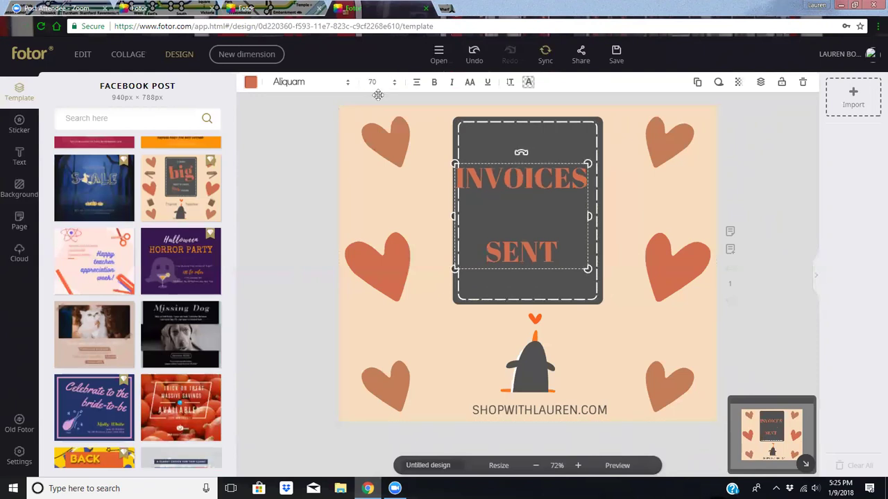
double_click(372, 83)
- Correct the mistyped 650 font size to 65, then use undo and redo on the heading
text(650)
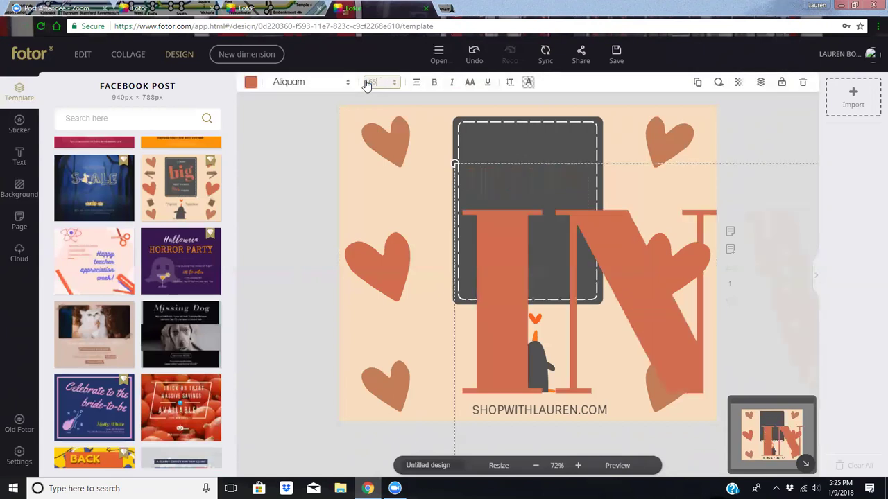
key(BackSpace)
key(BackSpace)
text(65)
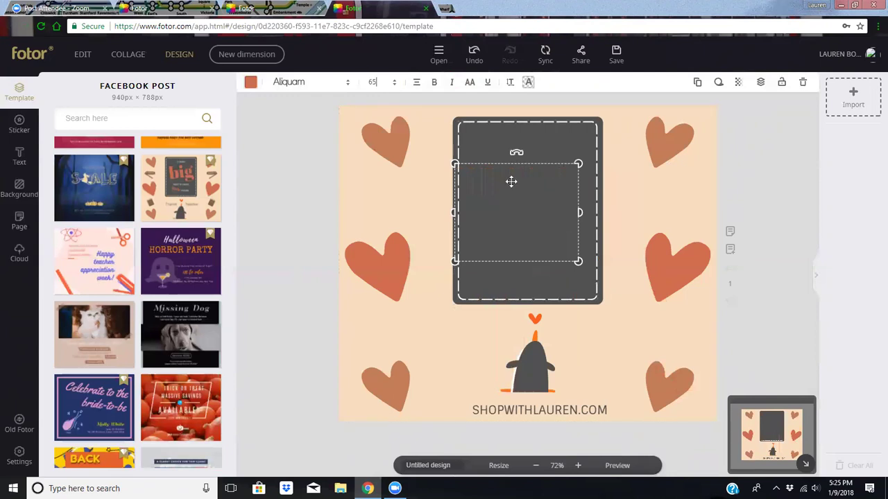
click(525, 230)
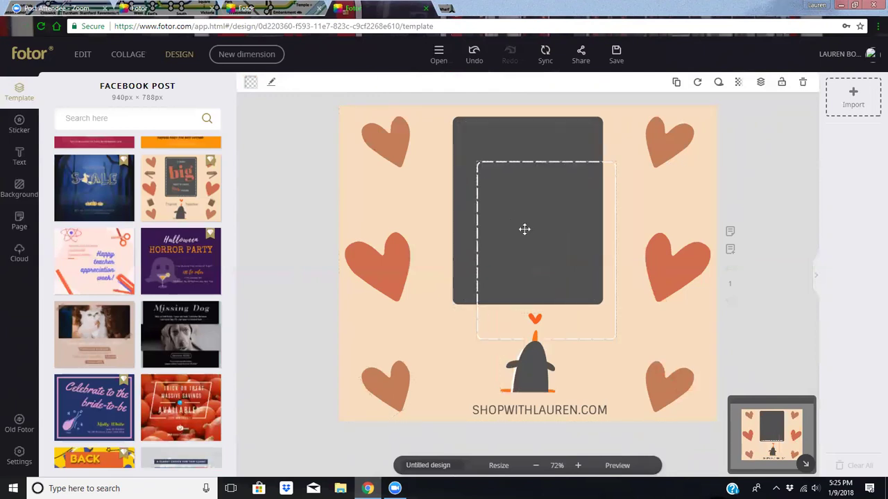
click(472, 55)
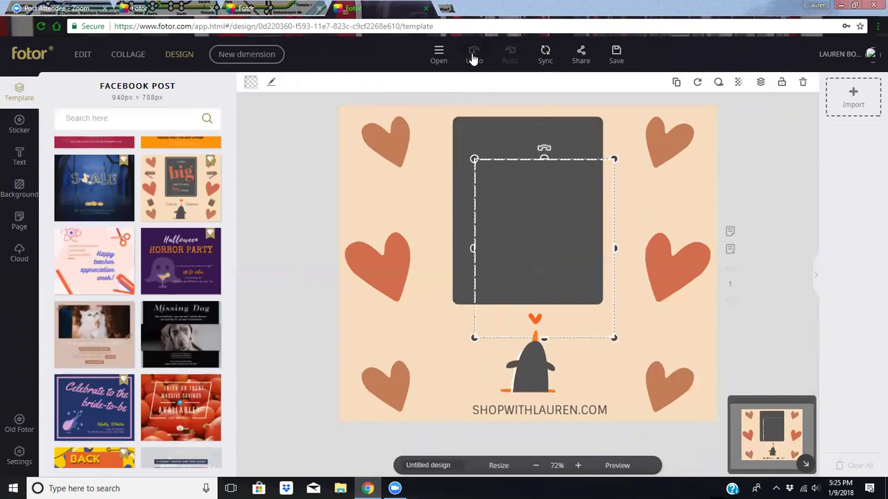
click(473, 58)
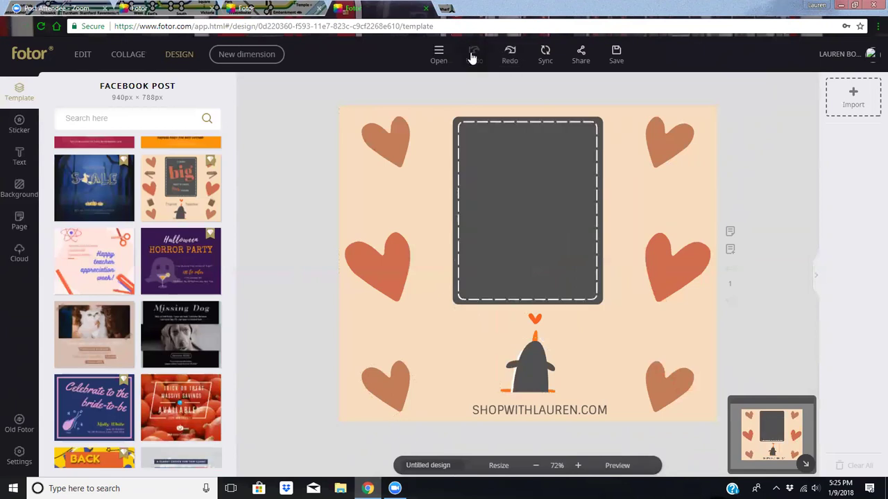
click(510, 55)
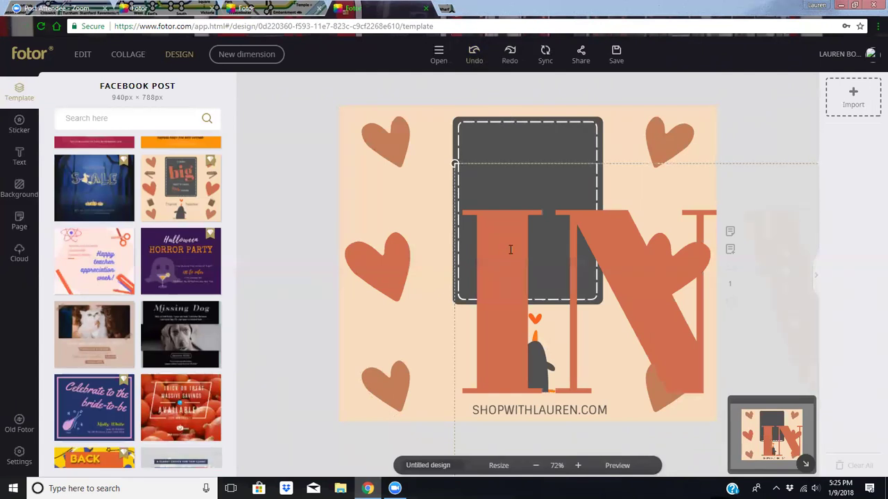
- Set the INVOICES SENT heading's font size to 60
click(511, 250)
click(378, 83)
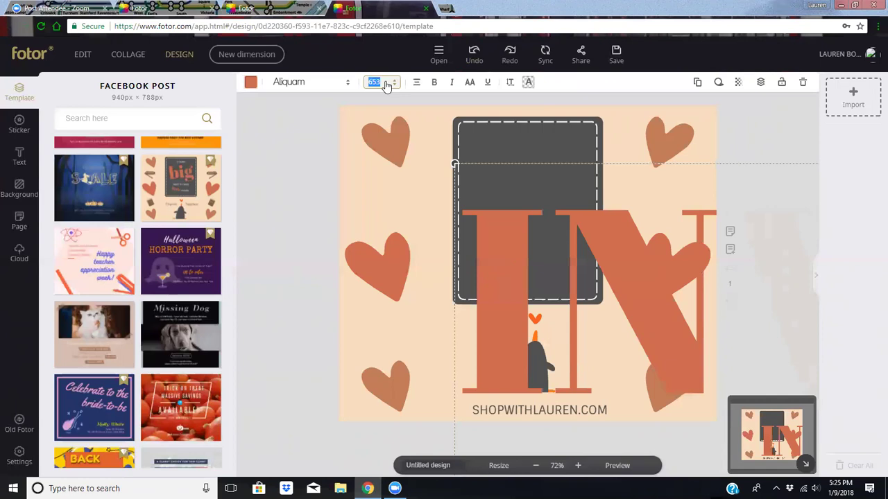
text(60)
key(Return)
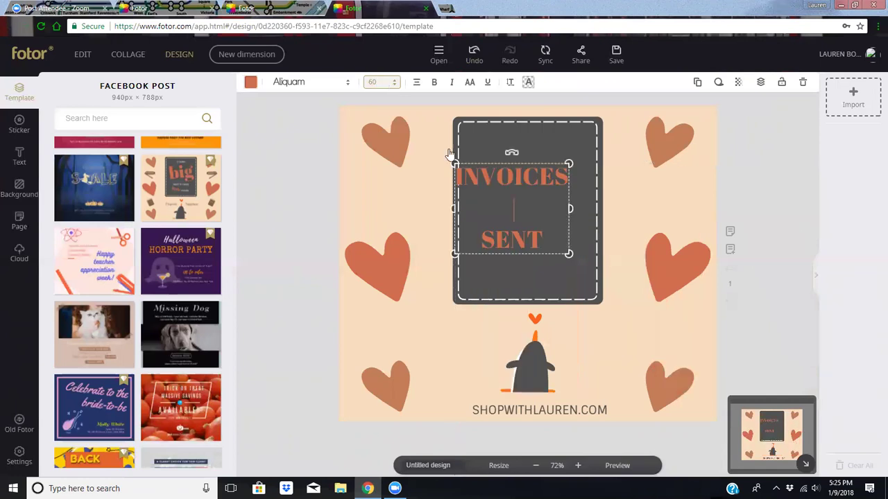
- Delete the empty line so SENT sits directly beneath INVOICES
click(516, 189)
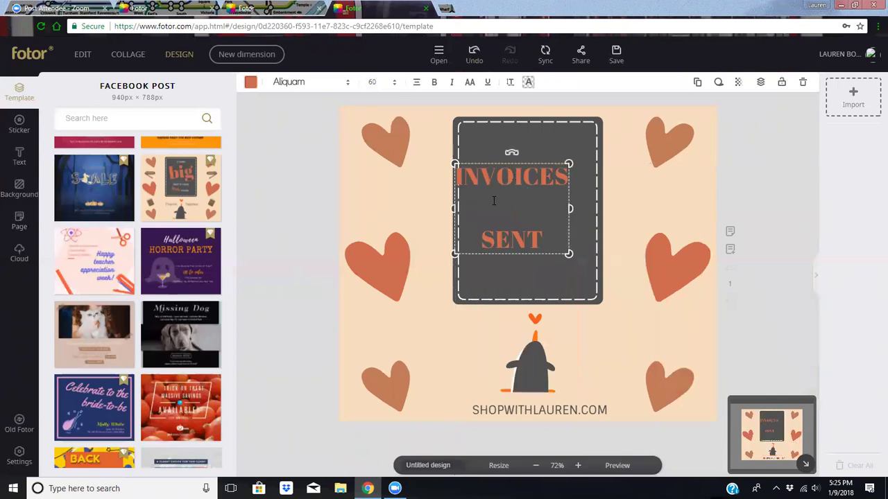
key(BackSpace)
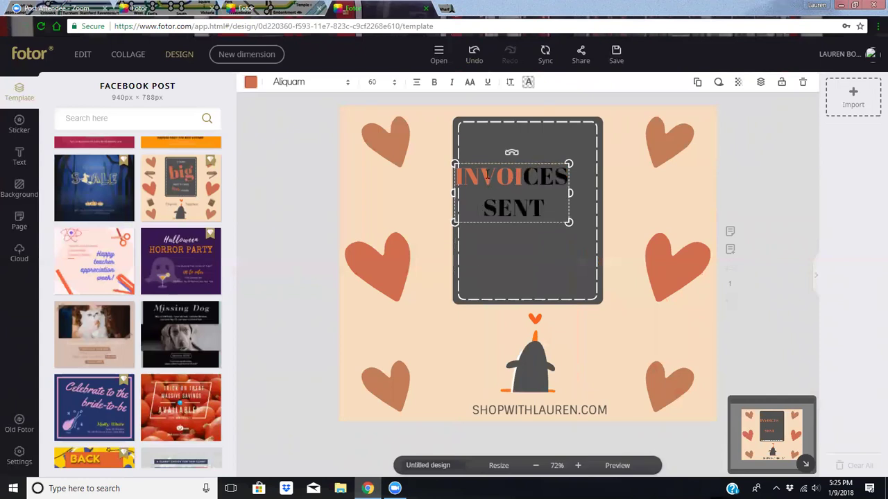
drag(518, 180, 546, 202)
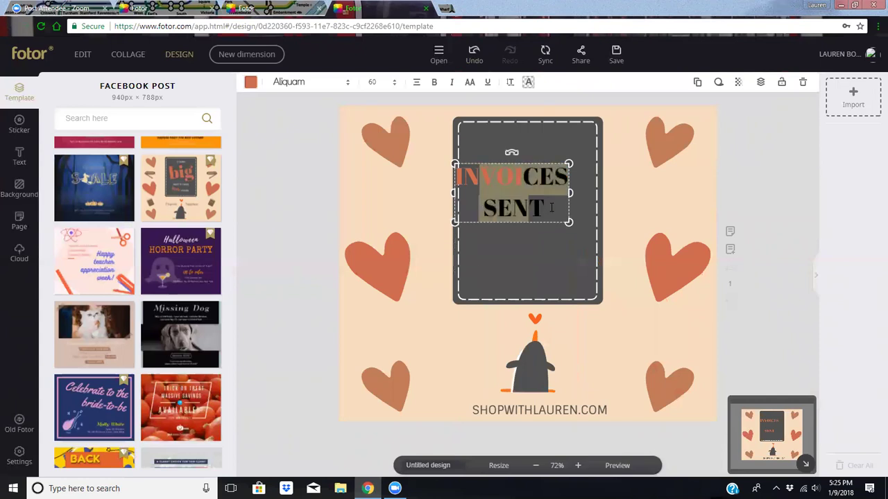
click(548, 208)
shift+click(478, 169)
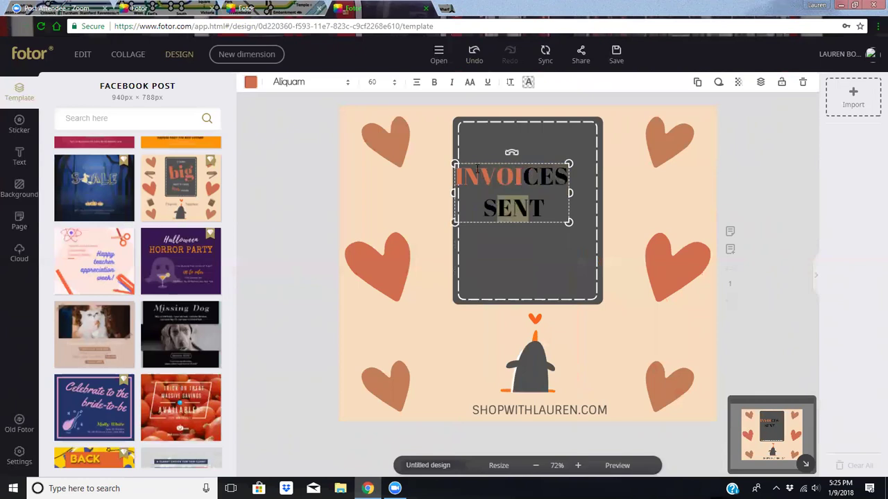
click(550, 204)
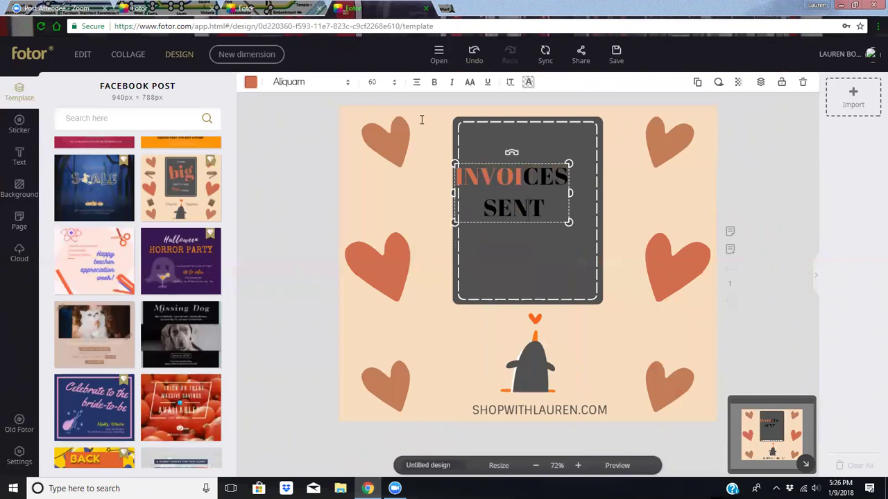
- Open and close the text colour choices, then select the OI letters of INVOICES
click(251, 82)
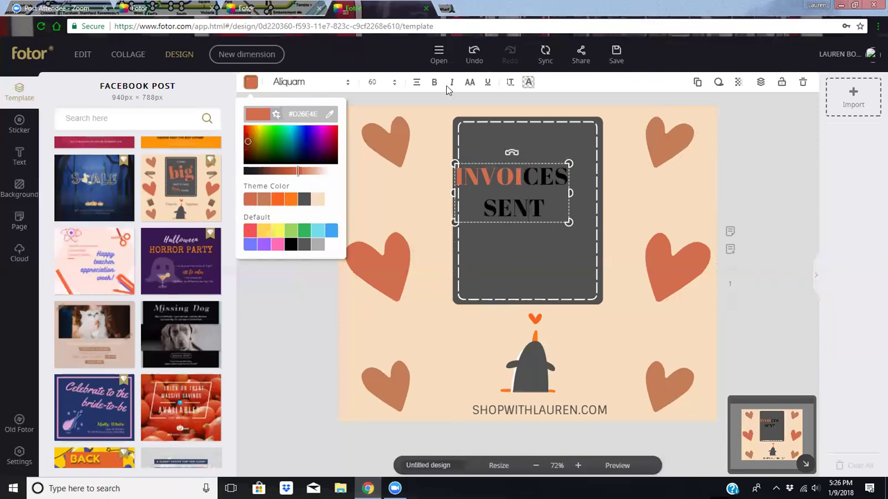
click(513, 173)
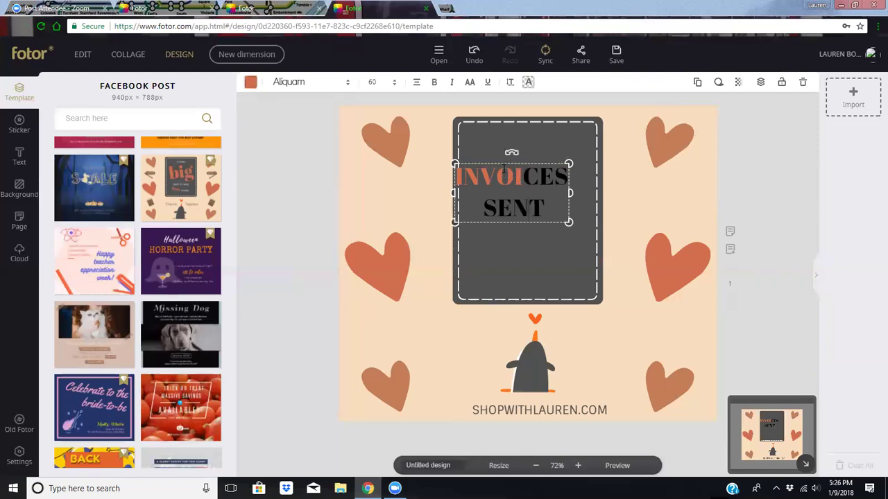
drag(495, 177, 527, 166)
click(513, 170)
- Undo the dashed frame move and centre the heading within the dark card
click(531, 166)
drag(531, 166, 515, 156)
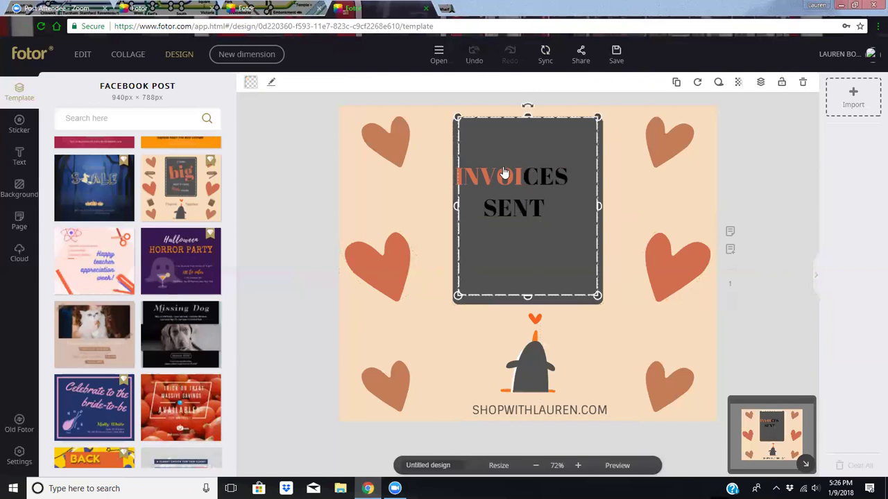
key(ctrl+z)
drag(504, 175, 521, 181)
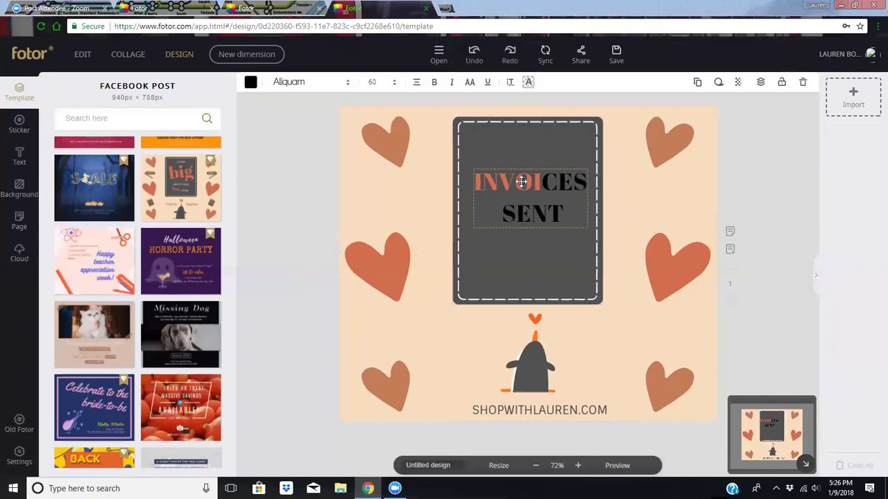
- Apply the orange theme colour to the heading, leaving a stray black T after SENT
click(251, 82)
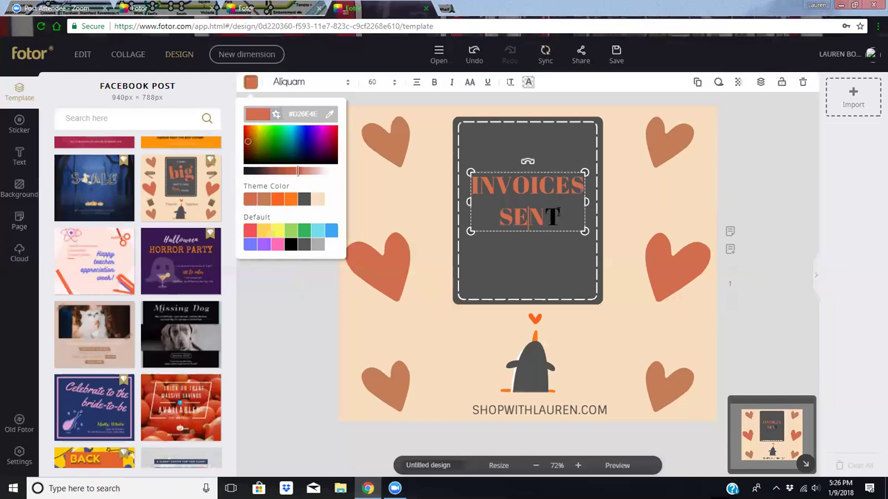
key(Right)
text(T)
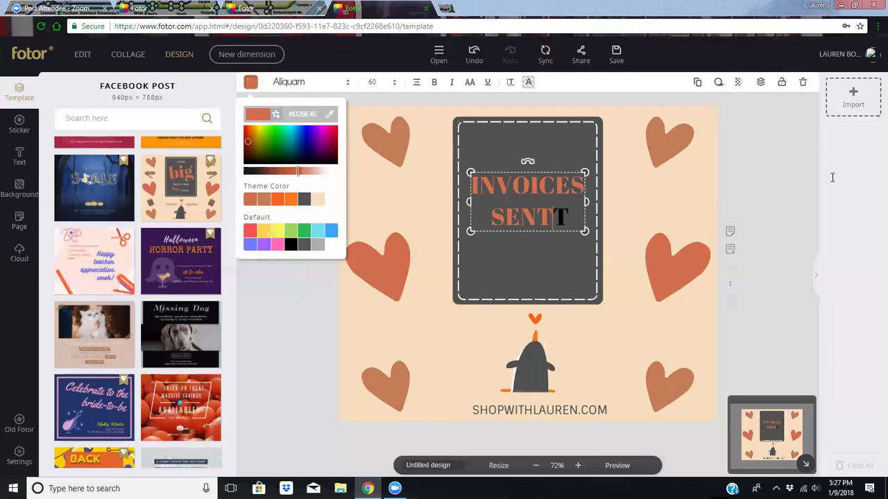
click(462, 163)
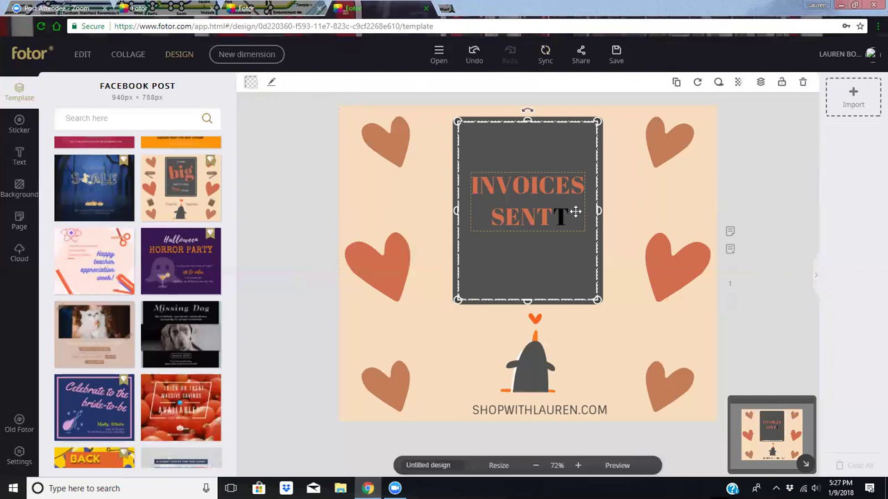
click(563, 211)
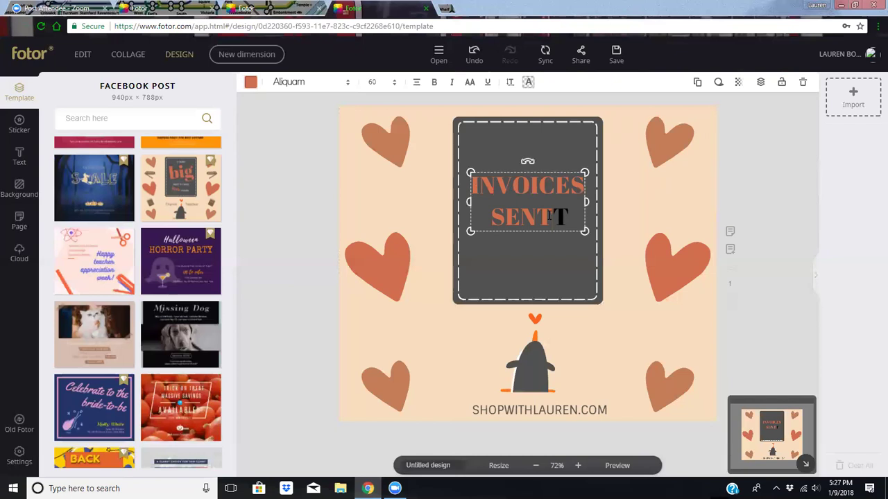
- Retype the heading as INVOICES over SENT on two lines and colour it all orange #D26E4E
key(ctrl+a)
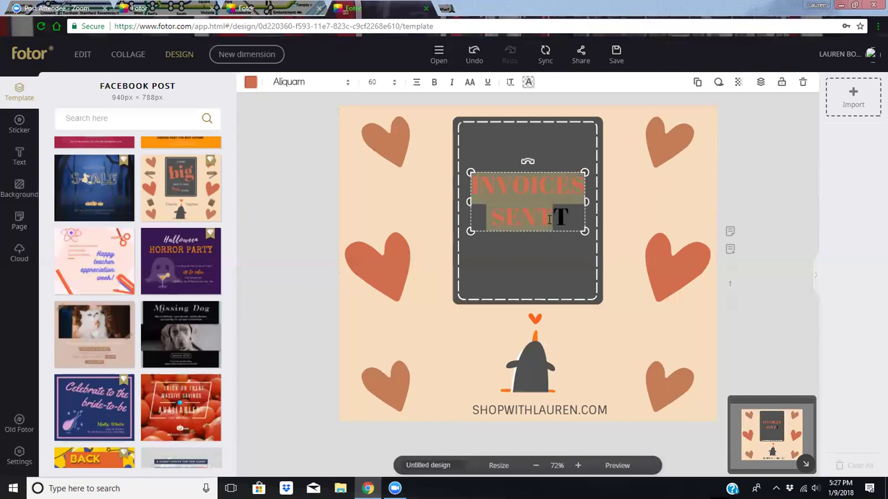
key(BackSpace)
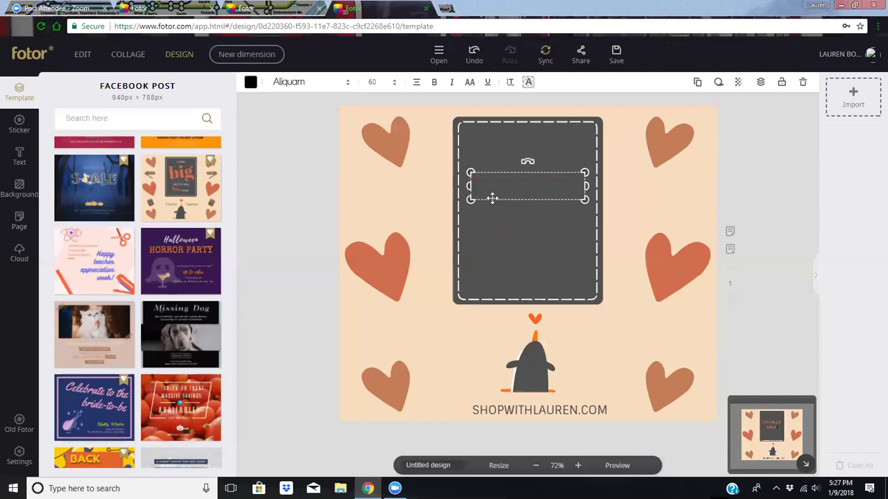
text(INVOICES)
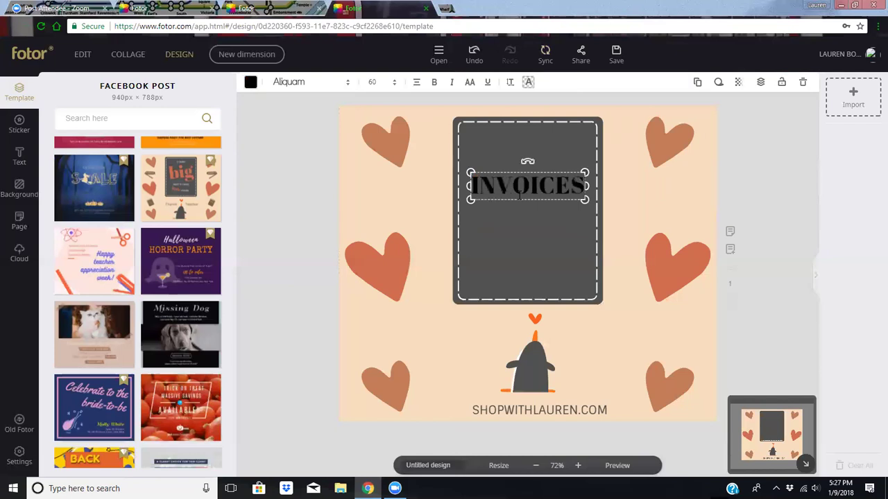
key(Return)
text(SENT)
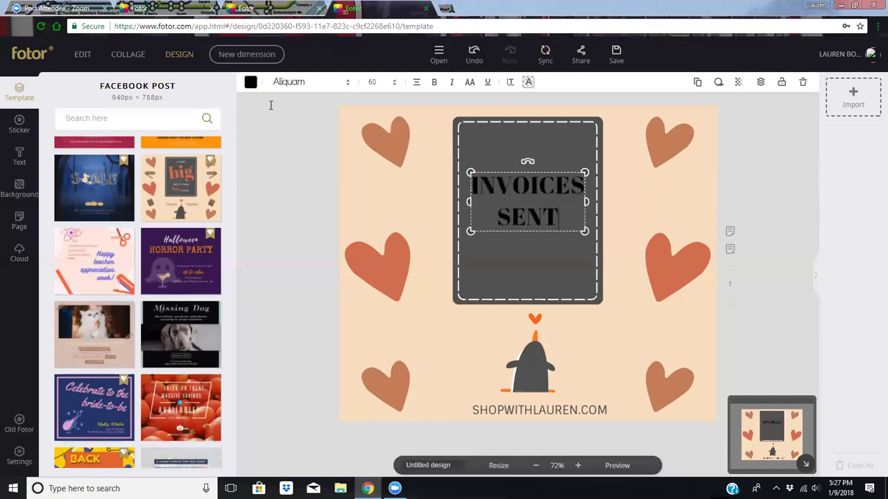
click(250, 82)
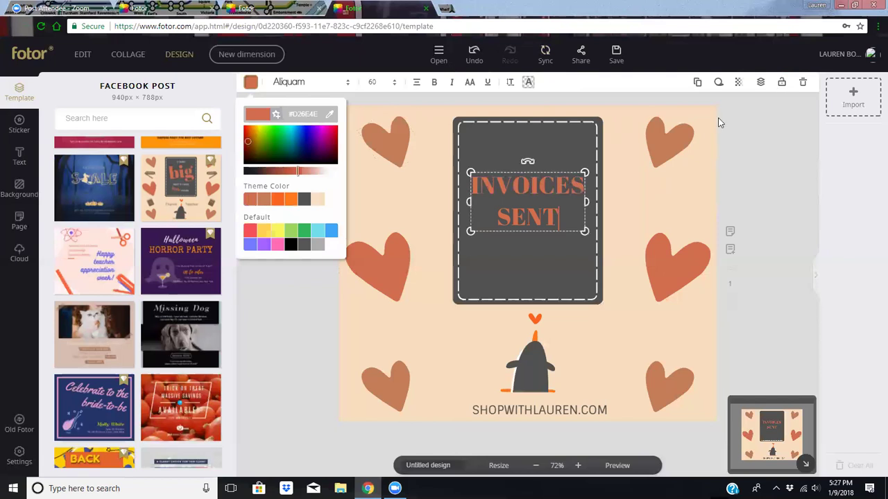
click(798, 95)
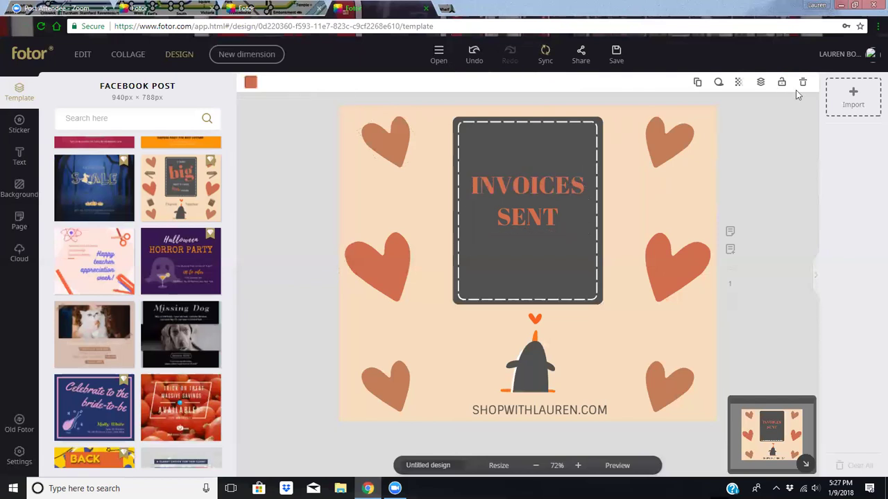
- Download the post as JPG named 'INVOICES SENT 1 10' and return to the editor
click(615, 54)
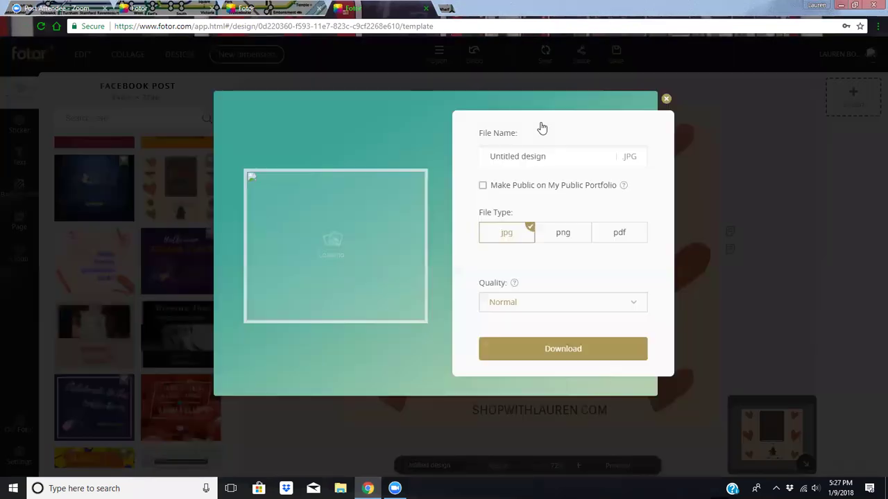
triple_click(541, 158)
text(INC)
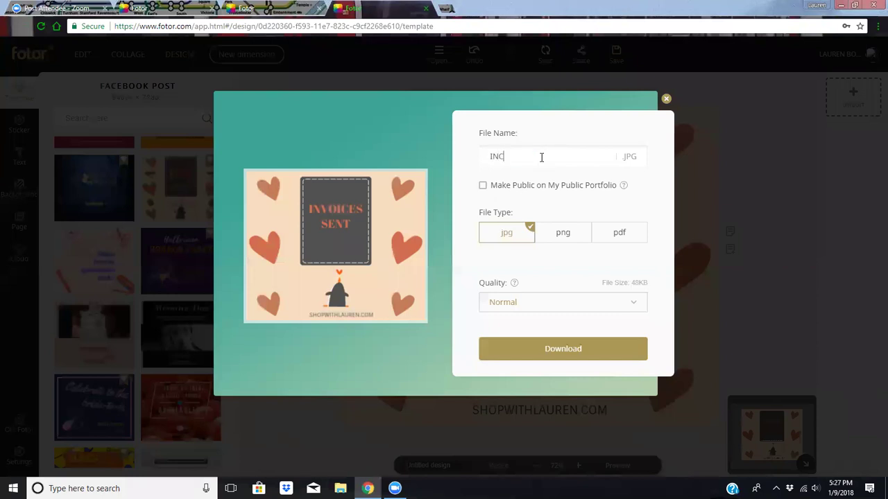
text(E)
key(BackSpace)
key(BackSpace)
text(VOICES SENT 1 10)
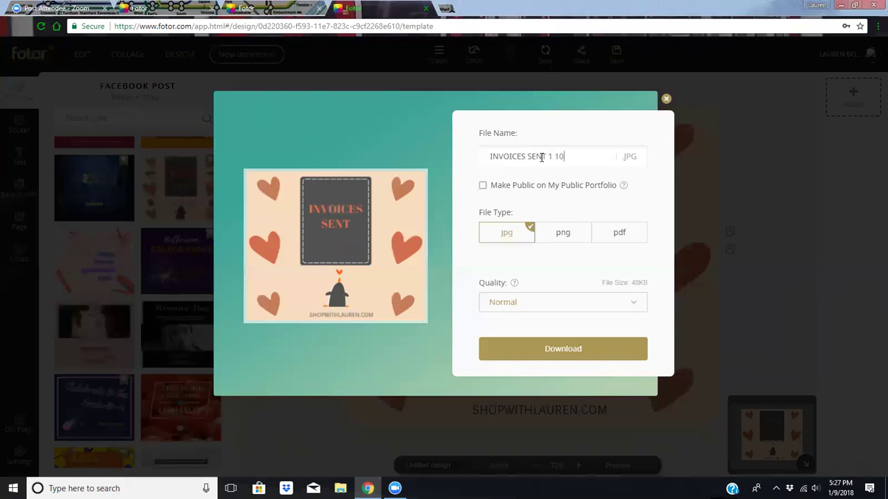
click(566, 357)
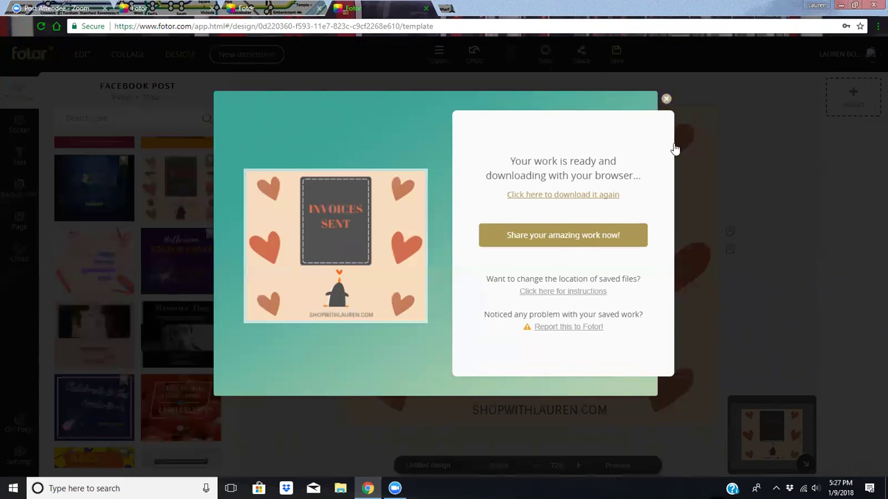
click(727, 158)
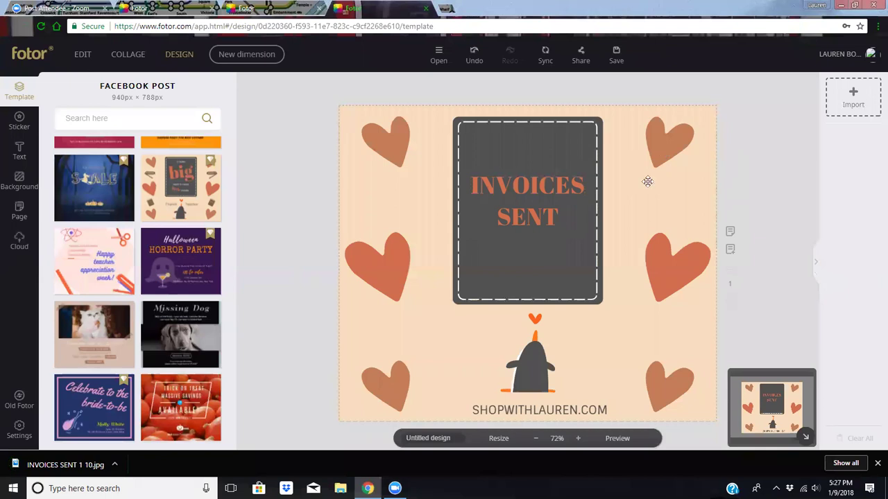
- Clone the top-right heart and place copies down the right side, below the top-left heart and over the big left heart
click(658, 141)
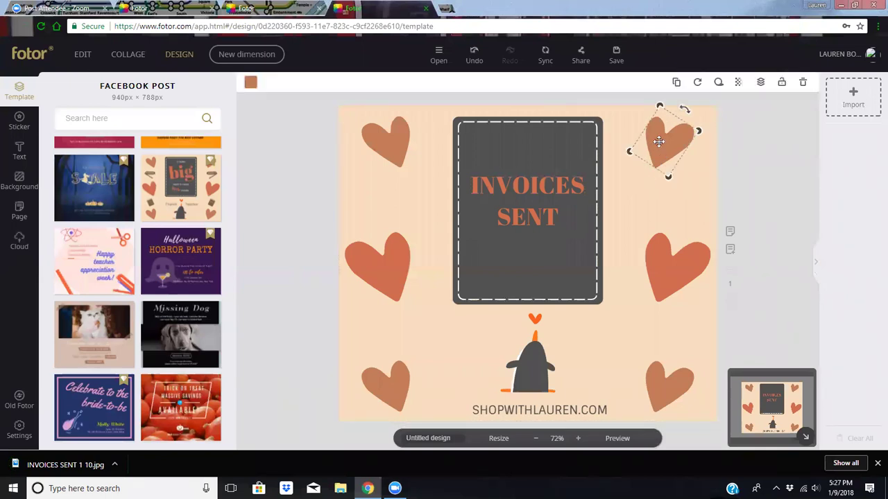
click(677, 83)
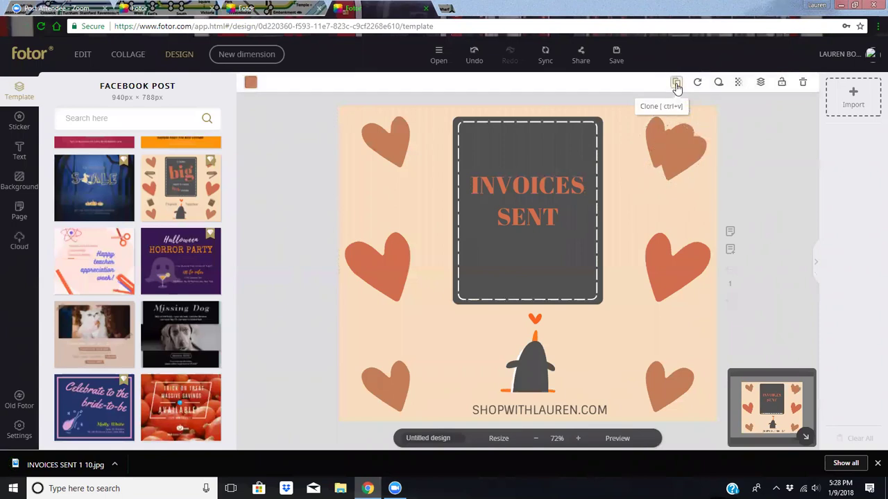
click(676, 83)
mouse_move(685, 165)
mouse_down()
mouse_move(650, 206)
mouse_move(620, 200)
mouse_up()
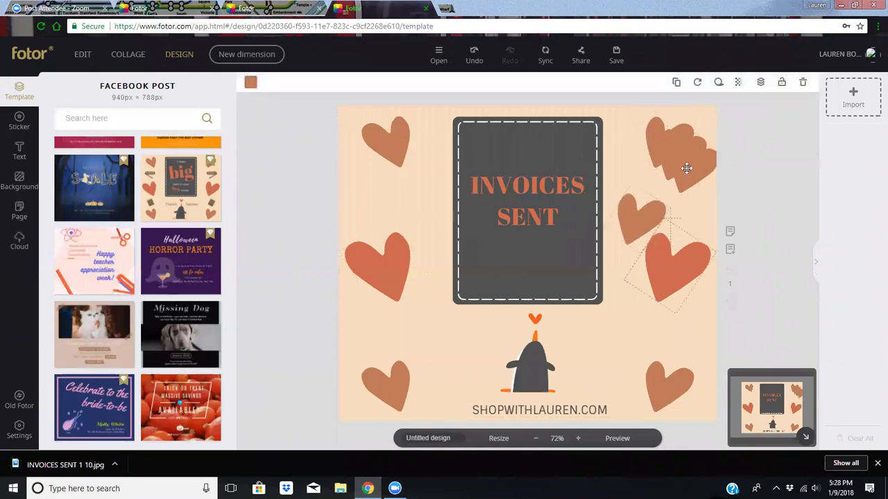
drag(679, 152, 404, 189)
drag(685, 151, 414, 305)
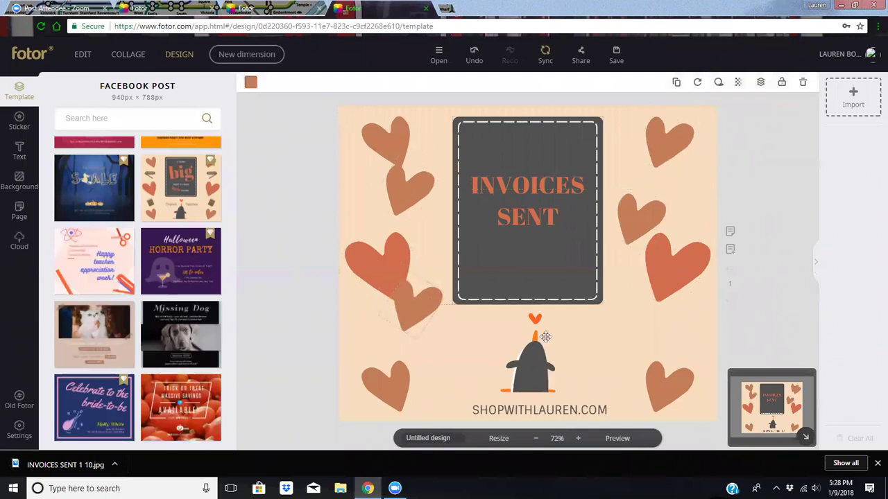
- Duplicate the penguin and place the copy over the SENT text
click(677, 82)
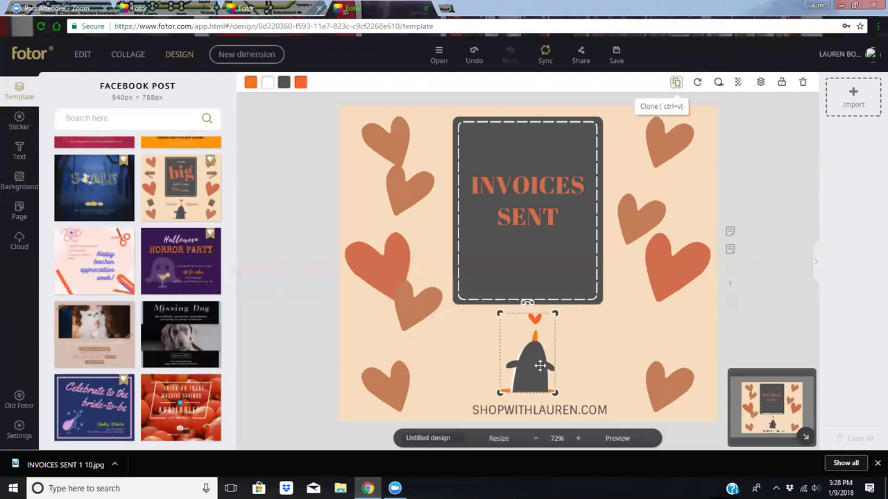
key(ctrl+v)
mouse_move(539, 365)
mouse_down()
mouse_move(581, 346)
mouse_move(619, 363)
mouse_move(622, 339)
mouse_up()
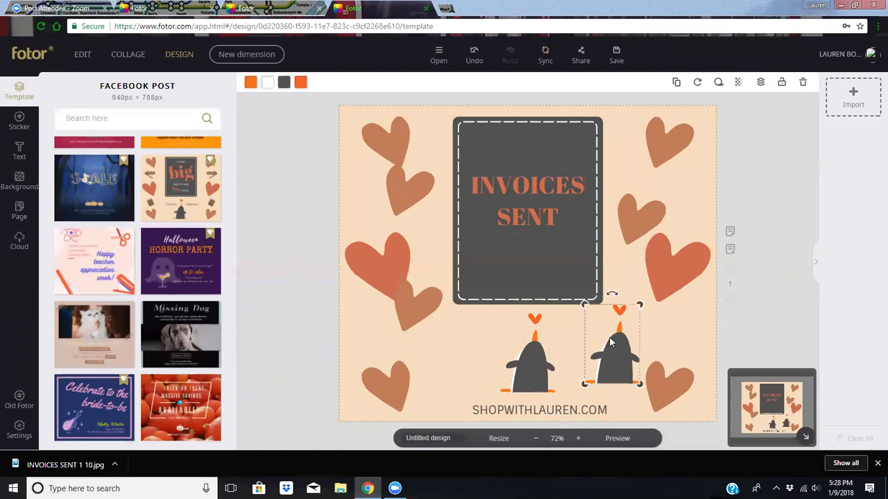
mouse_move(600, 328)
mouse_down()
mouse_move(527, 215)
mouse_move(517, 167)
mouse_move(560, 215)
mouse_up()
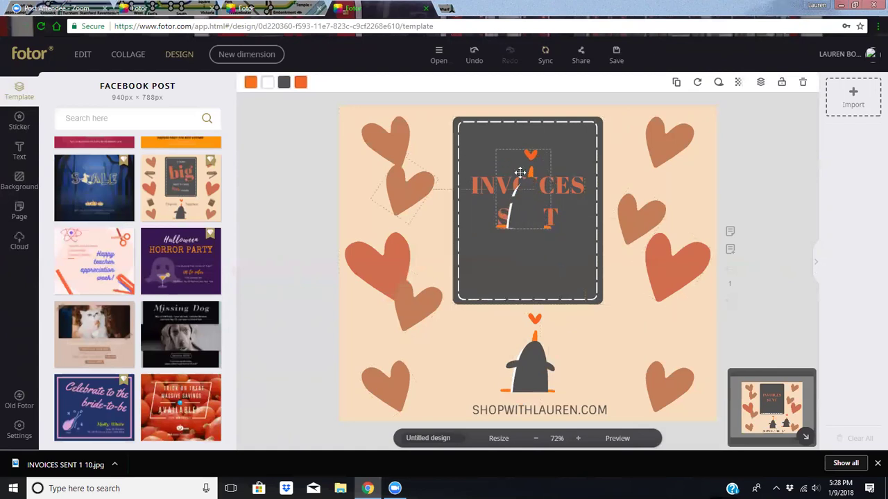
- Send the penguin copy to the bottom layer and move the dark box down and right
click(540, 215)
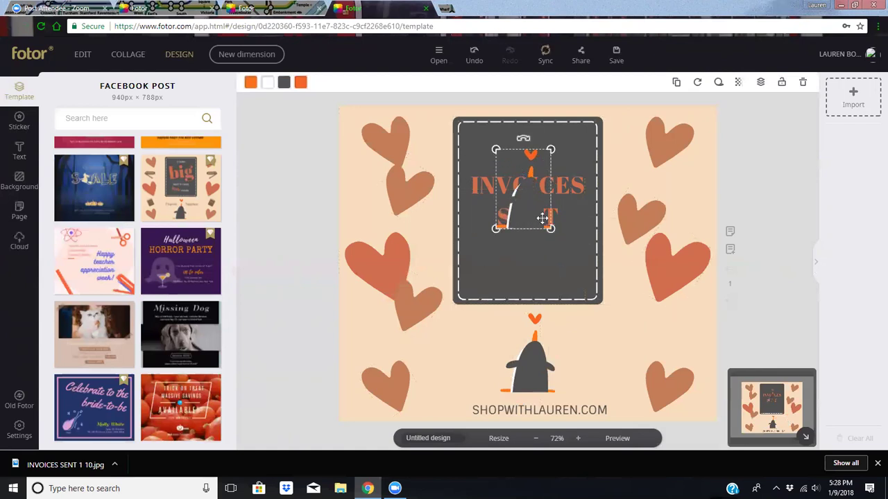
click(760, 89)
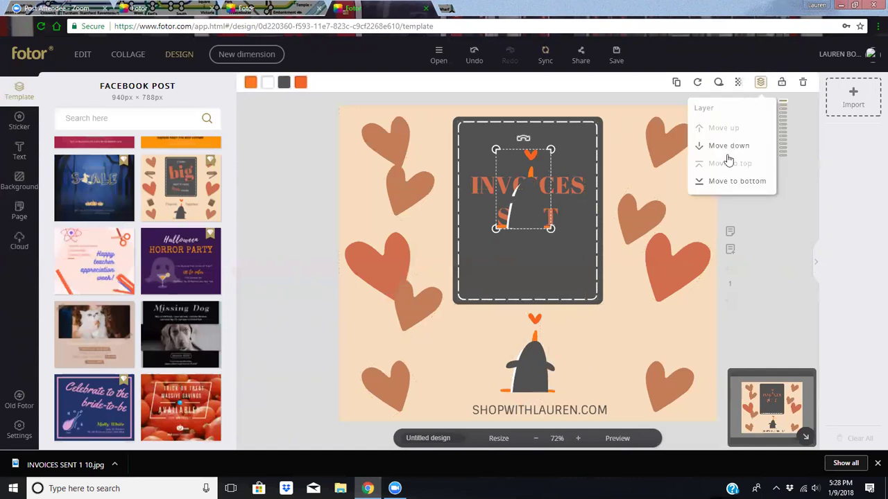
click(725, 185)
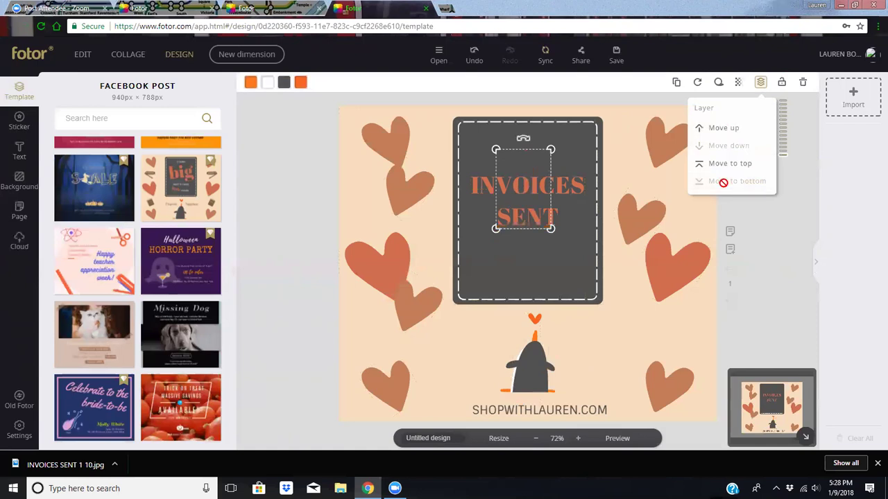
drag(572, 154, 593, 286)
drag(568, 131, 613, 284)
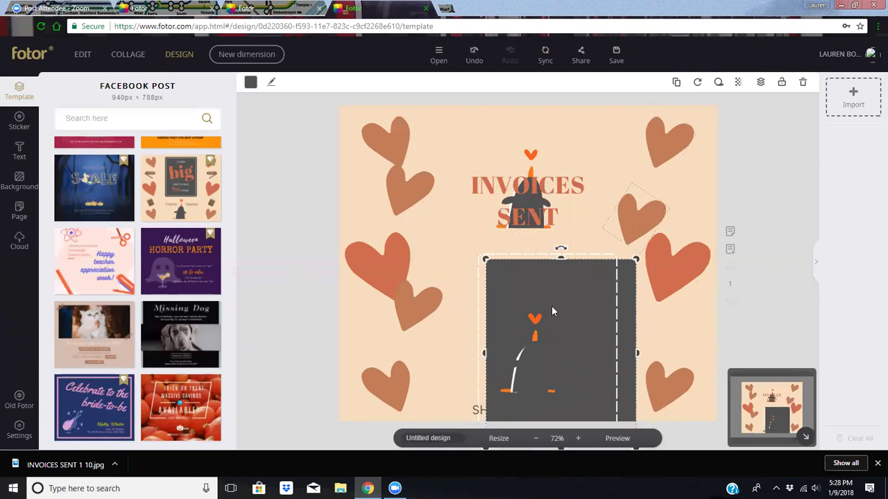
- Restore the dark box behind the top-right dashed frame and nudge it slightly up
click(601, 234)
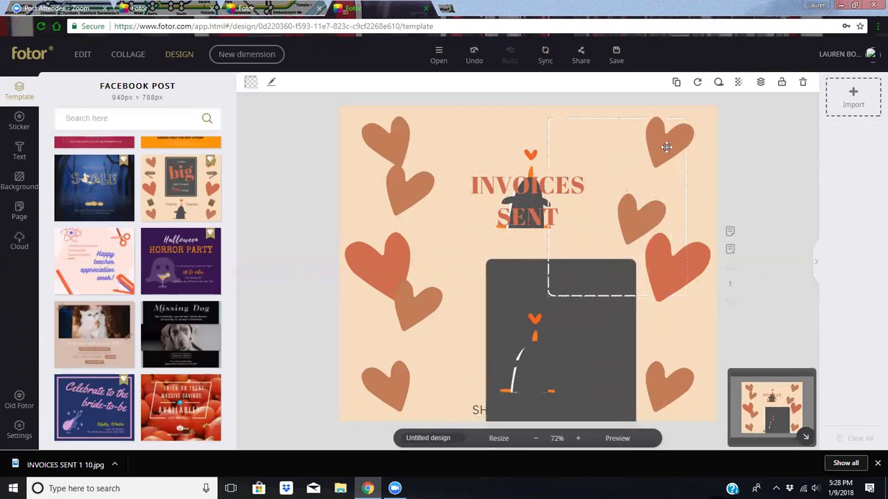
click(670, 145)
key(ctrl+z)
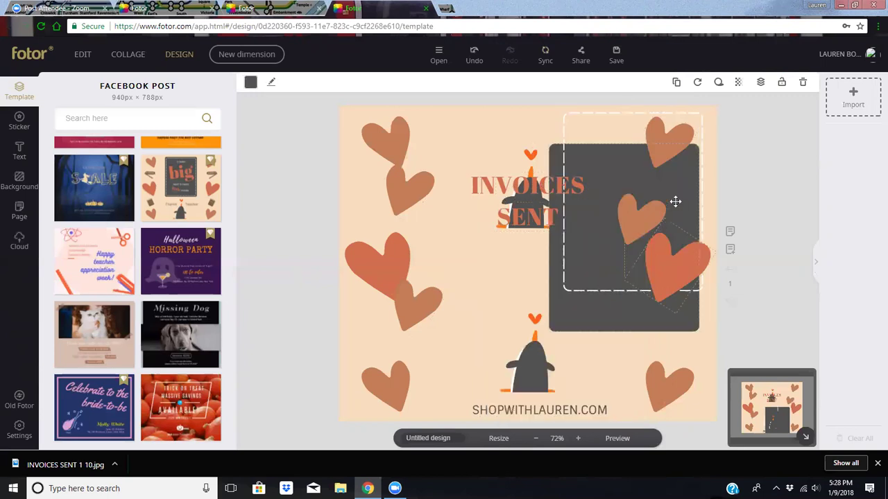
drag(673, 211, 671, 202)
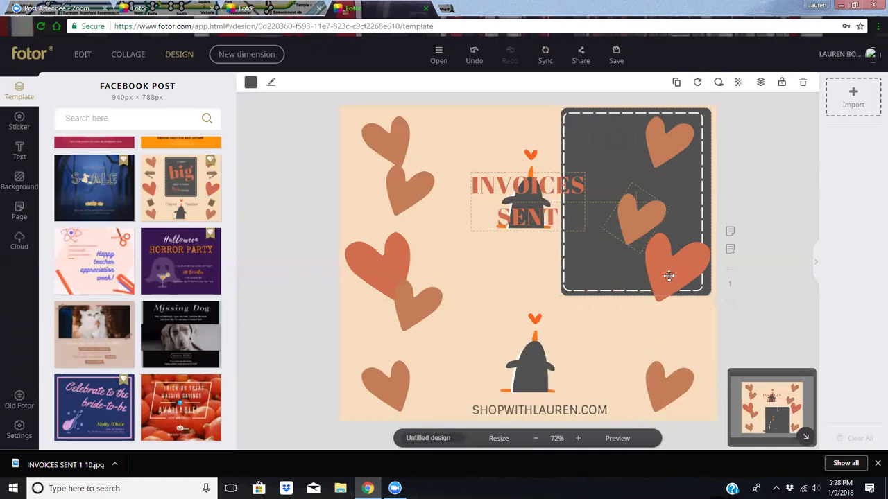
- Layer the bottom-right heart in front of the dark box using Move down and Move up
drag(674, 289, 676, 294)
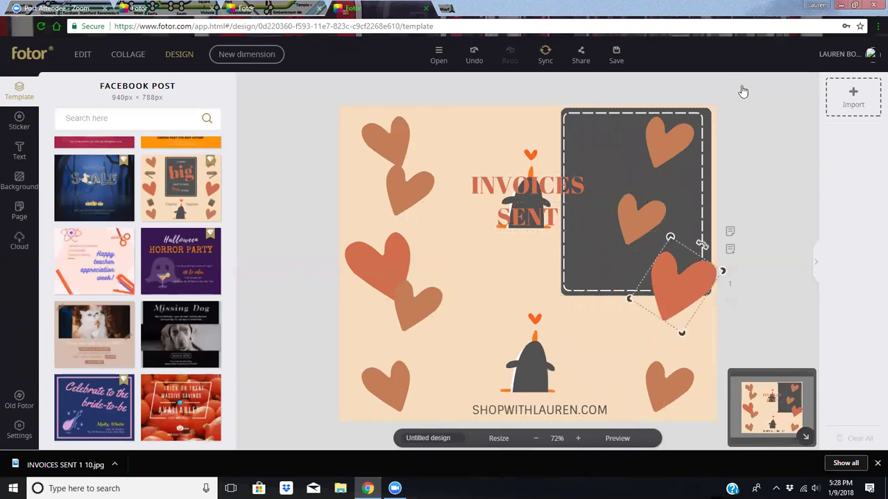
click(760, 82)
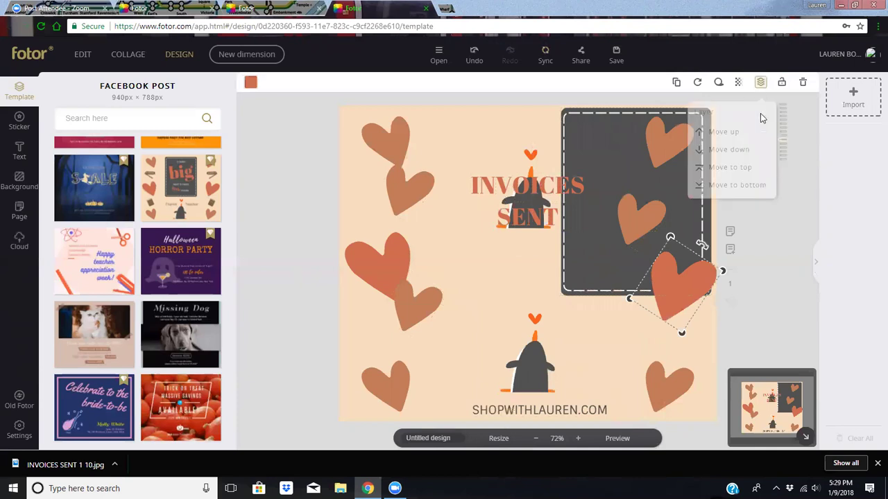
click(733, 182)
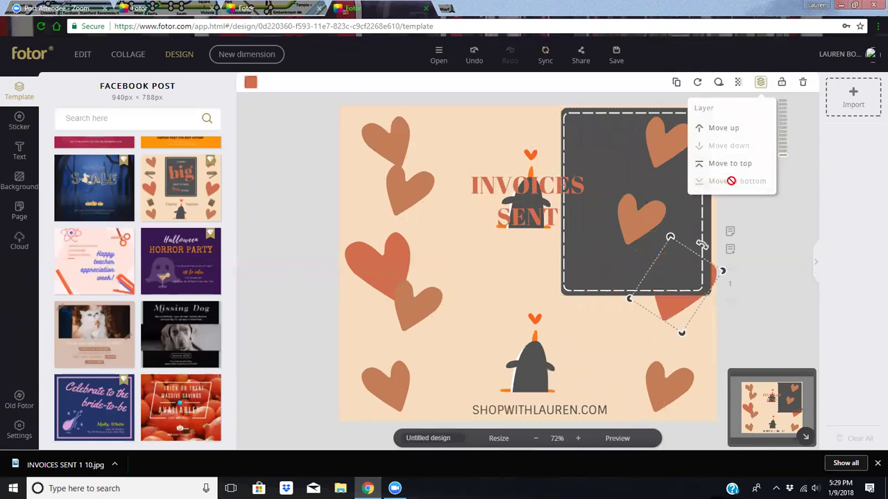
click(721, 129)
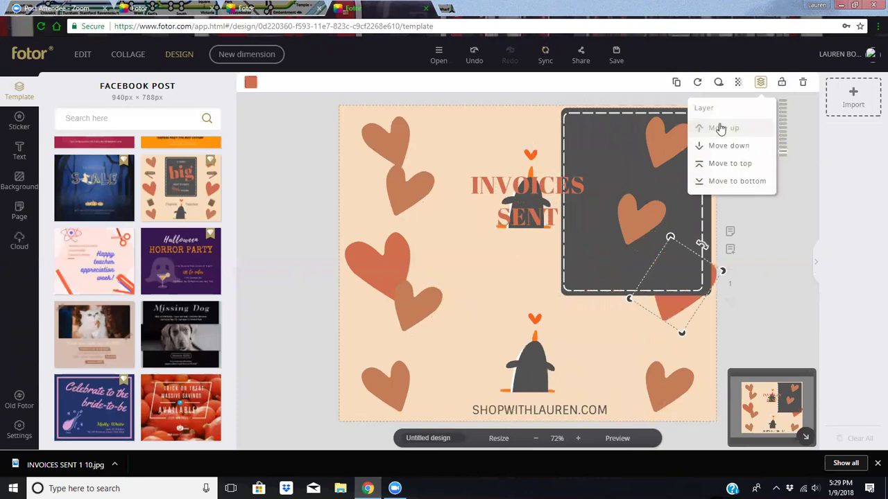
click(720, 129)
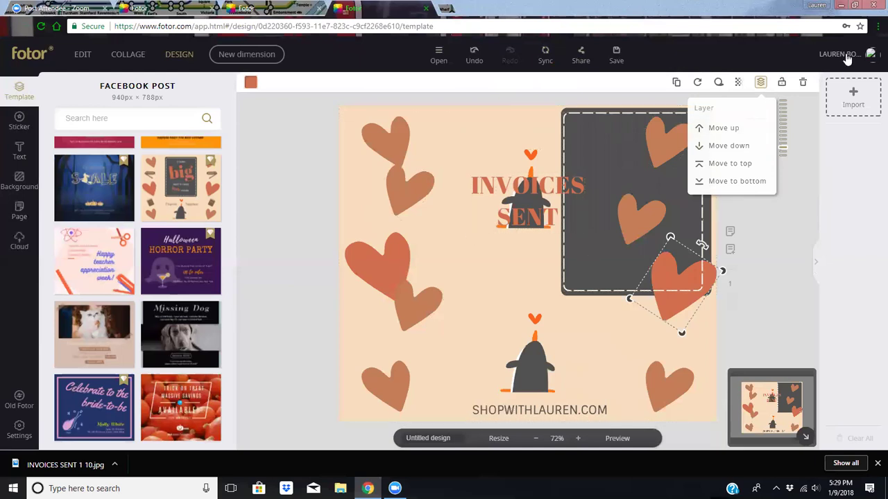
- Go to My Works from the account menu and browse the All My Work design grid
click(847, 60)
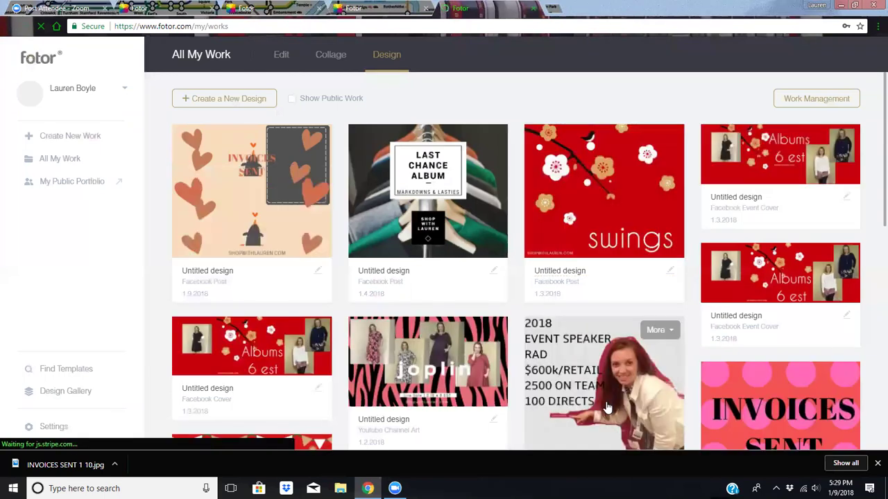
scroll(606, 407, down, 5)
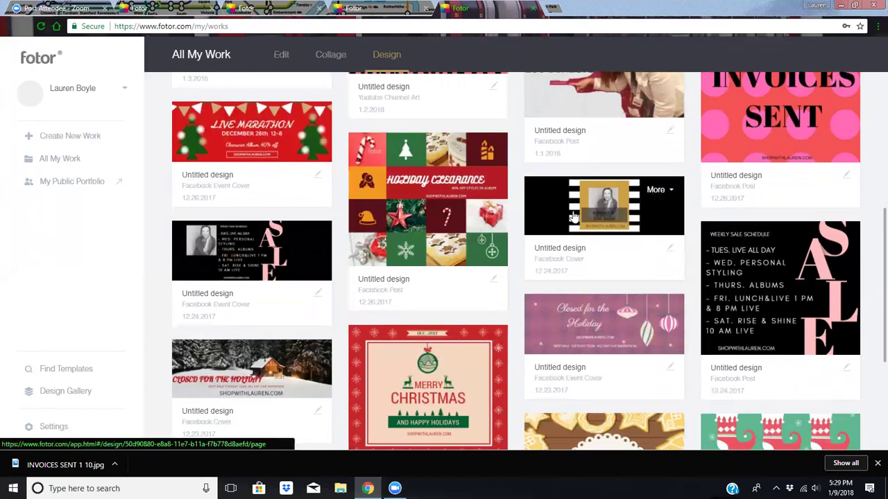
scroll(642, 286, up, 6)
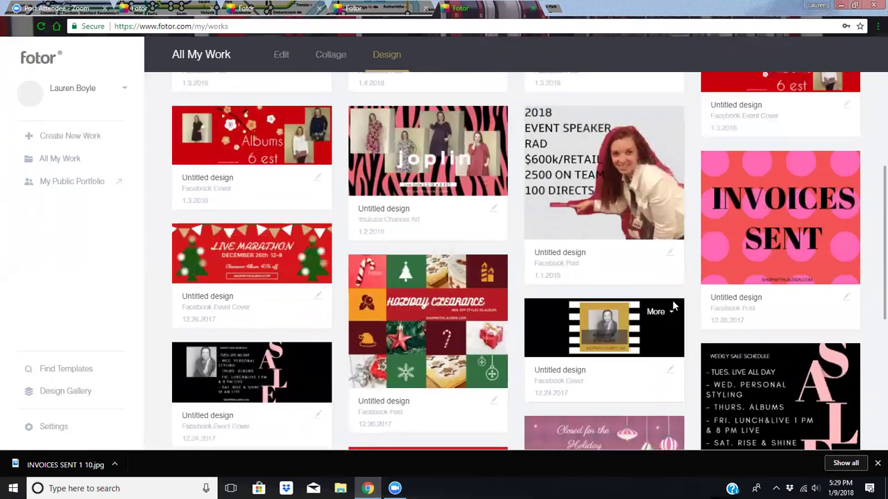
scroll(592, 298, down, 4)
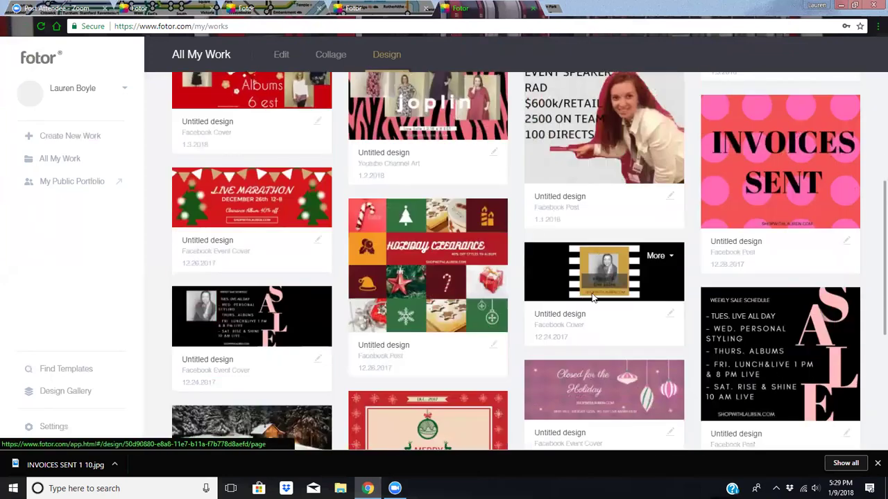
scroll(593, 298, down, 3)
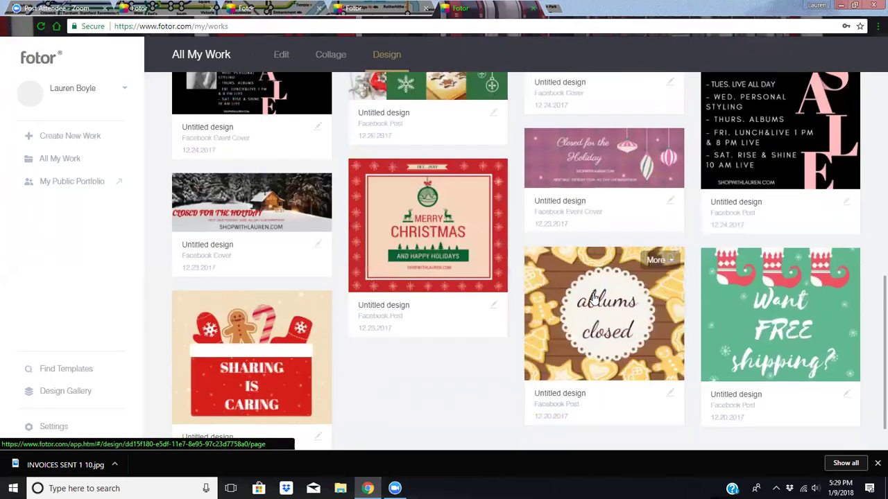
scroll(593, 298, up, 2)
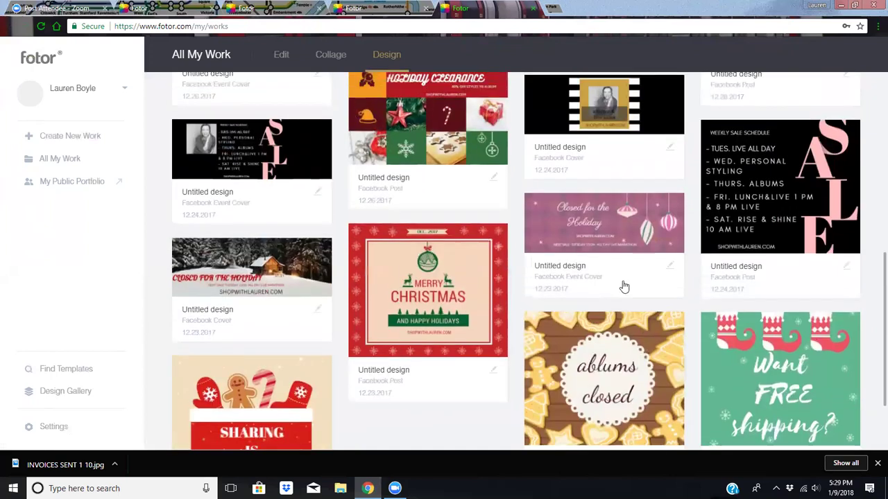